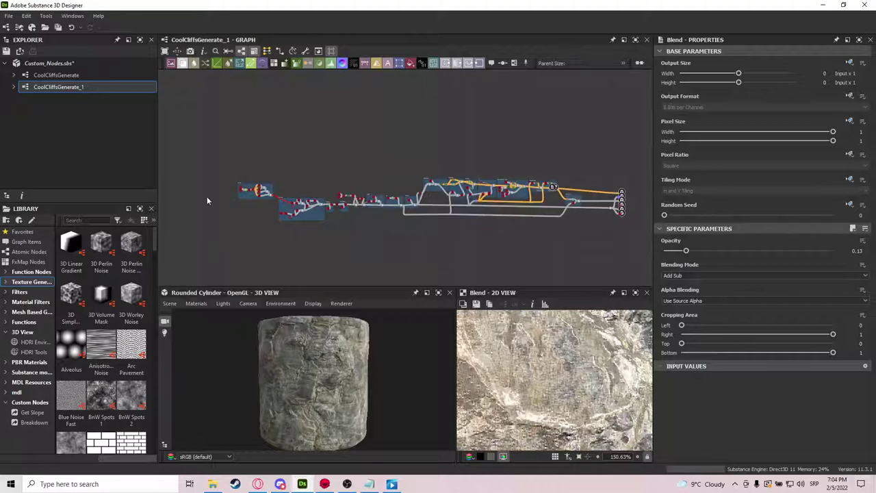
Preview the Tile Sampler node at the start of the Main Shape frame, fitting its whole pattern in the 2D view
scroll(264, 192, "up", 5)
scroll(340, 234, "up", 3)
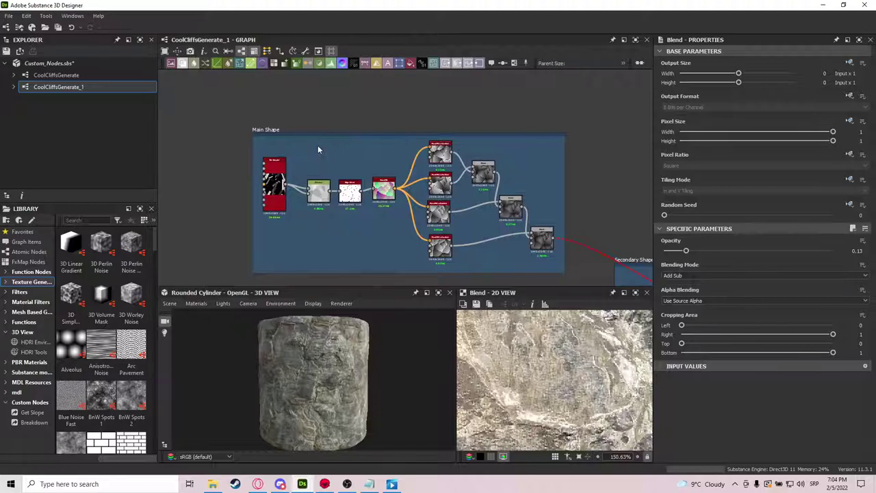
mouse_move(237, 123)
left_mouse_down()
mouse_move(587, 291)
mouse_move(236, 113)
left_mouse_up()
left_click(234, 113)
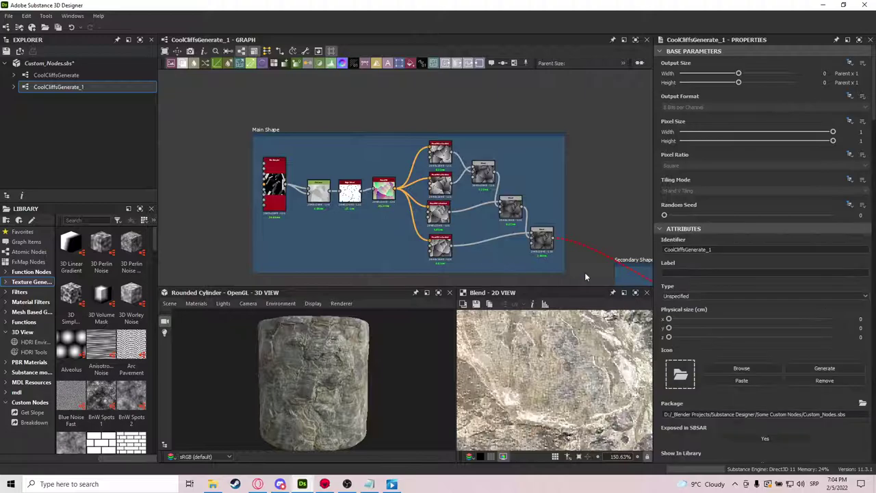
left_click_drag(584, 272, 224, 116)
left_click(224, 116)
scroll(300, 167, "up", 5)
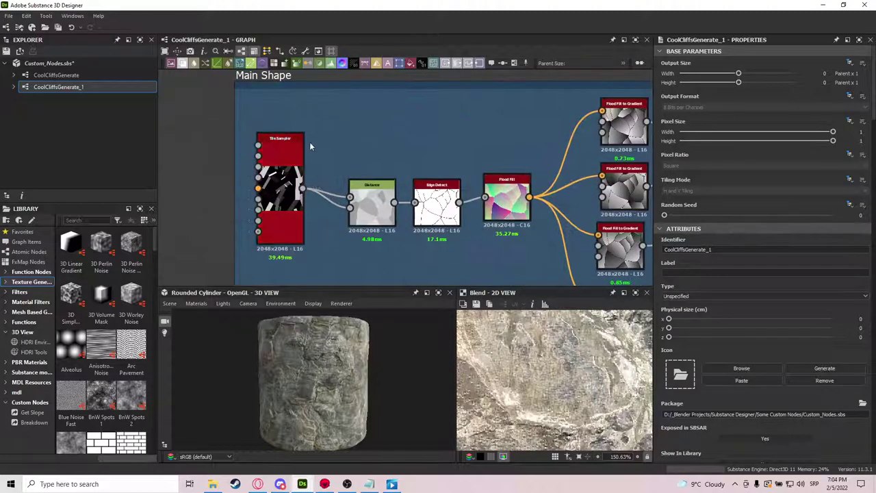
double_click(295, 167)
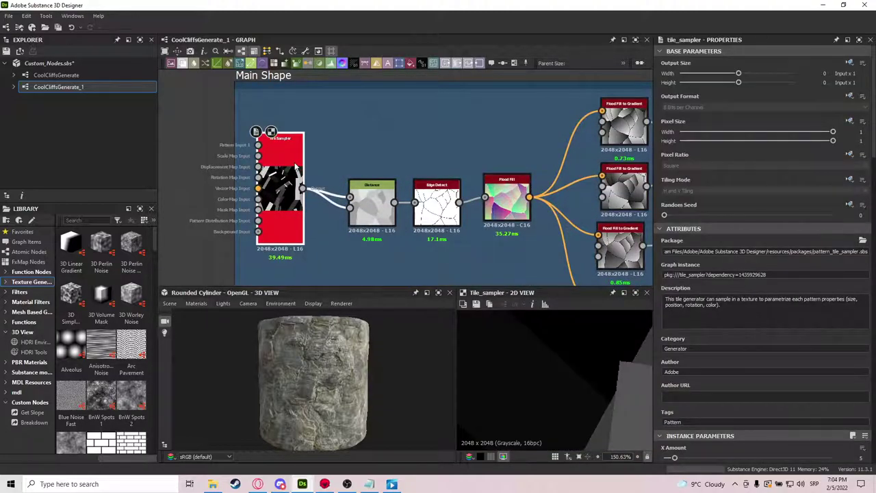
scroll(524, 345, "down", 10)
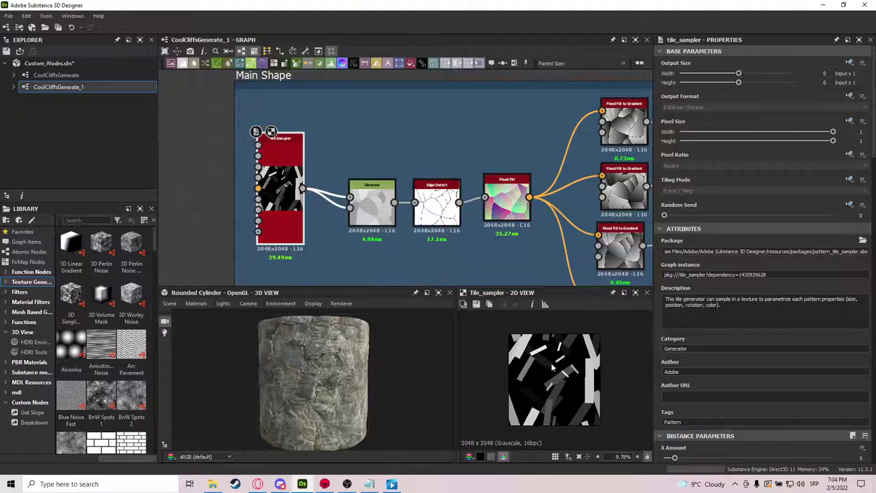
scroll(551, 367, "up", 2)
Preview the outputs of the Distance, Edge Detect and Flood Fill nodes in turn in the Main Shape frame
double_click(372, 202)
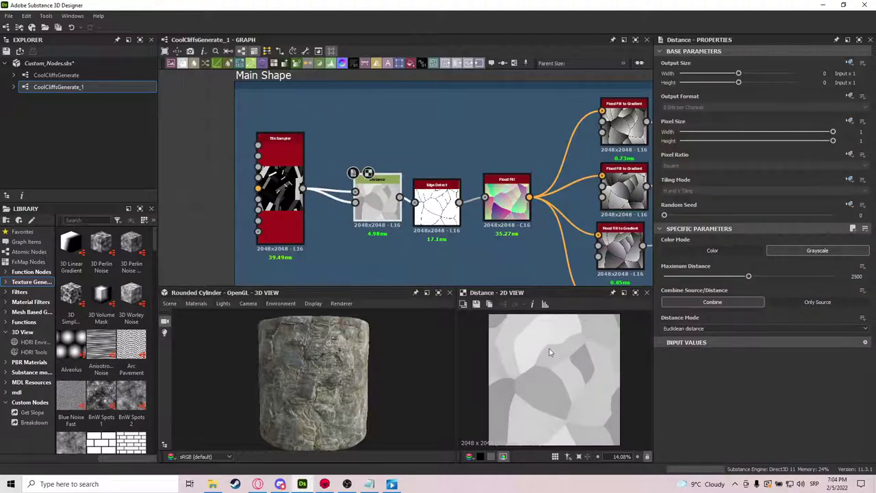
middle_click_drag(444, 130, 398, 129)
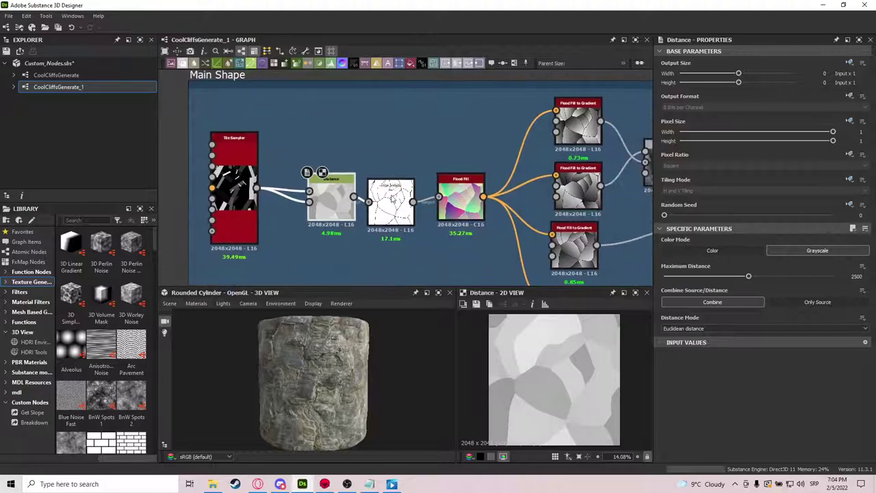
left_click_drag(391, 195, 394, 189)
double_click(394, 192)
middle_click_drag(395, 193, 293, 164)
double_click(360, 167)
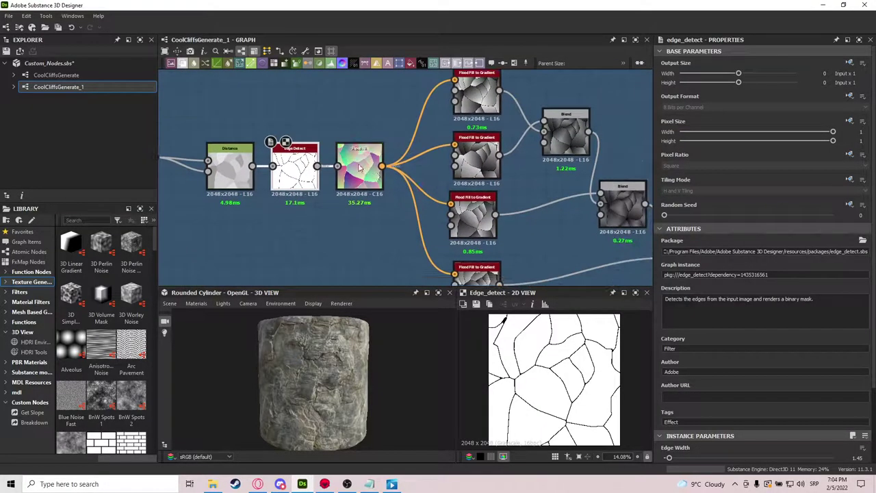
middle_click_drag(359, 167, 355, 192)
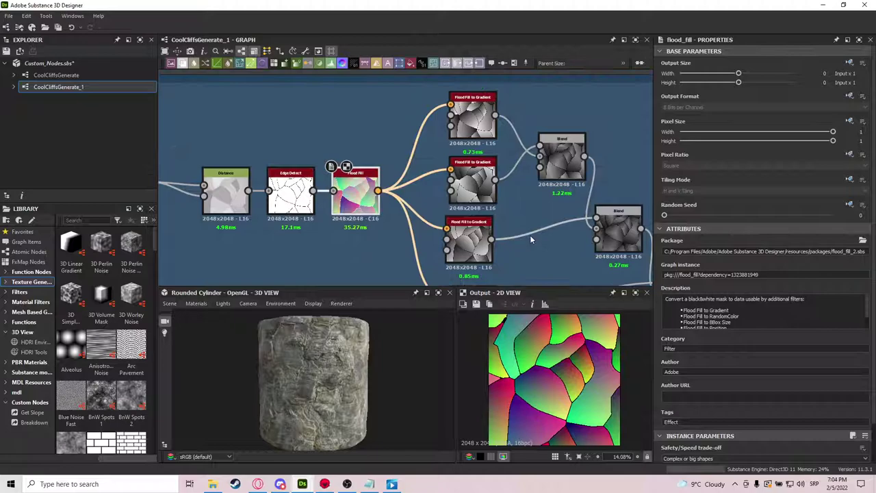
Preview the first, third and fourth Flood Fill to Gradient nodes fed by the Flood Fill node
double_click(472, 126)
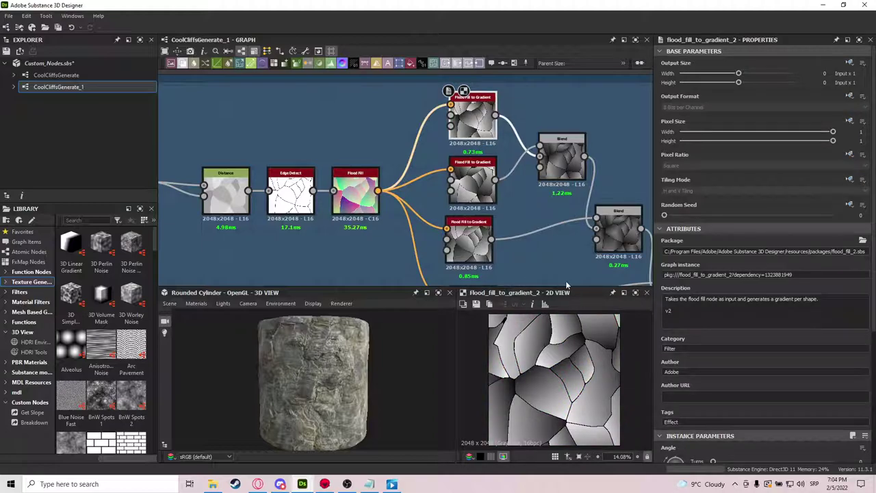
middle_click_drag(527, 227, 501, 166)
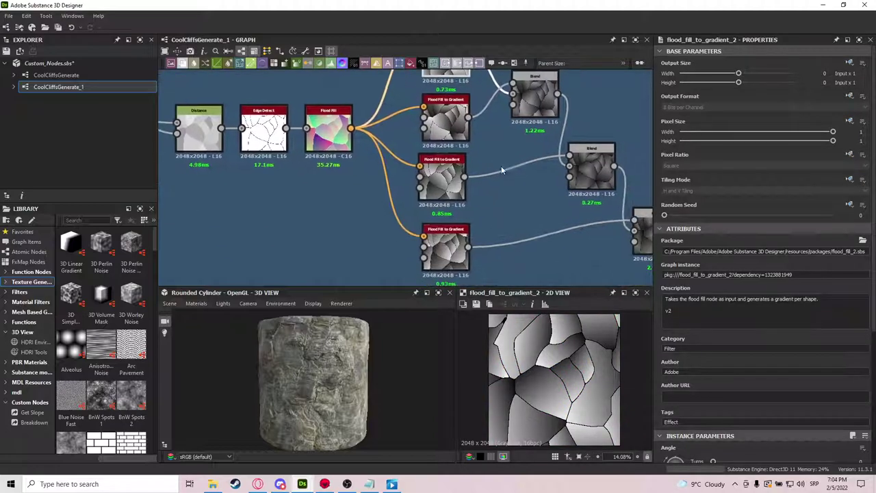
double_click(440, 182)
middle_click_drag(528, 253, 522, 224)
double_click(440, 218)
middle_click_drag(518, 130, 459, 203)
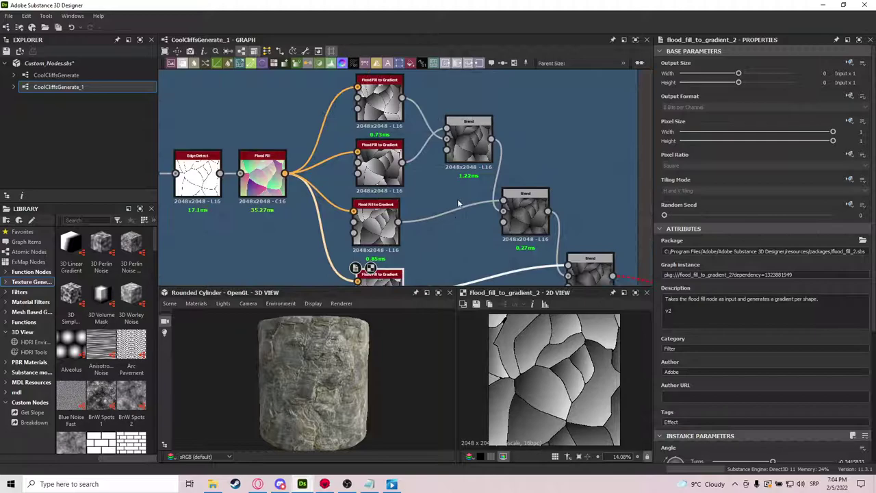
Preview the three chained Blend nodes that combine the gradients, and examine the last one's result close up
double_click(470, 142)
double_click(526, 222)
middle_click_drag(586, 282, 547, 225)
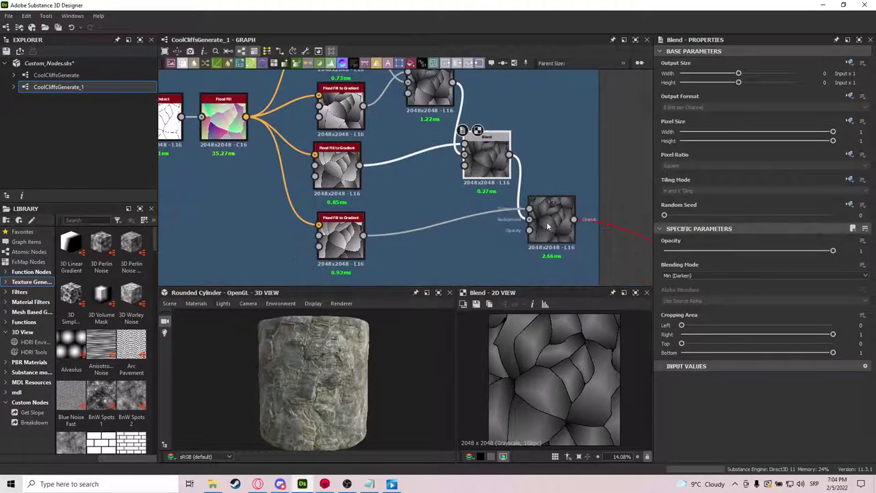
left_click(548, 225)
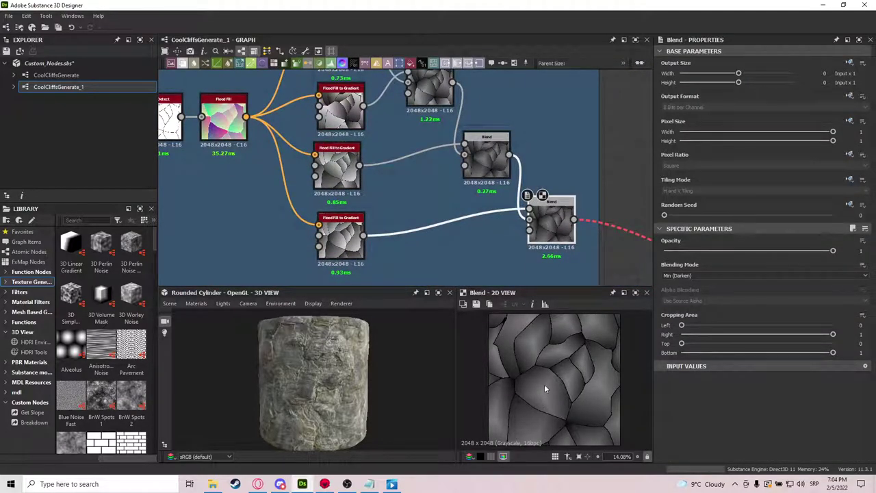
scroll(545, 385, "up", 2)
scroll(570, 373, "down", 2)
scroll(518, 381, "up", 5)
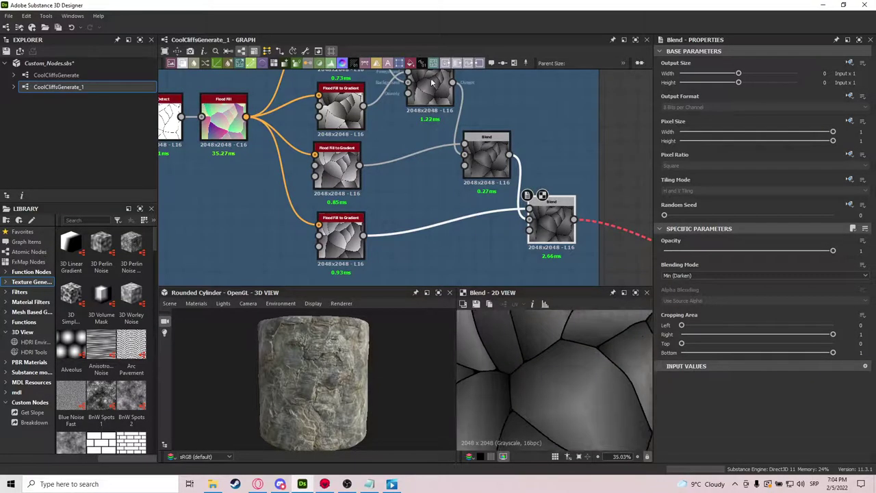
Compare the first, second and final Main Shape Blend results again, checking their blending mode settings
middle_click_drag(432, 83, 442, 158)
double_click(441, 159)
middle_click_drag(540, 220, 495, 144)
scroll(483, 151, "down", 1)
double_click(458, 164)
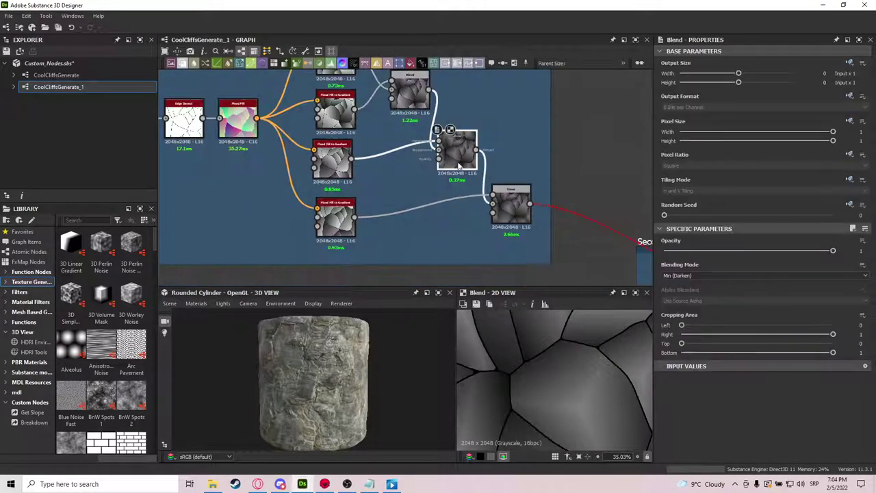
left_click(510, 205)
scroll(564, 365, "down", 2)
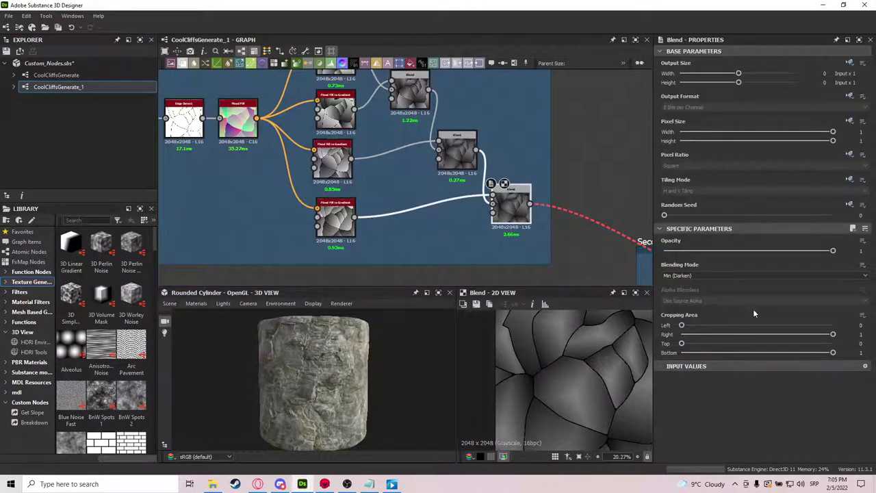
double_click(455, 159)
middle_click_drag(472, 126, 480, 161)
left_click(415, 124)
middle_click_drag(415, 125, 445, 124)
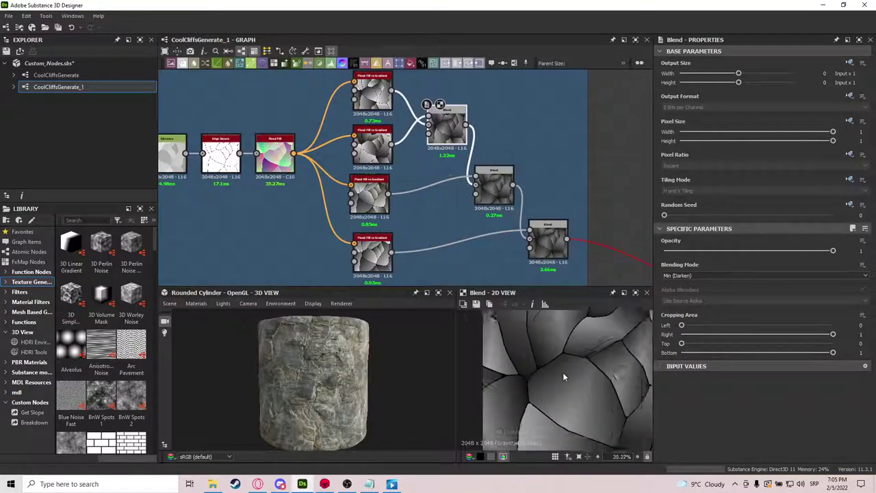
left_click(548, 241)
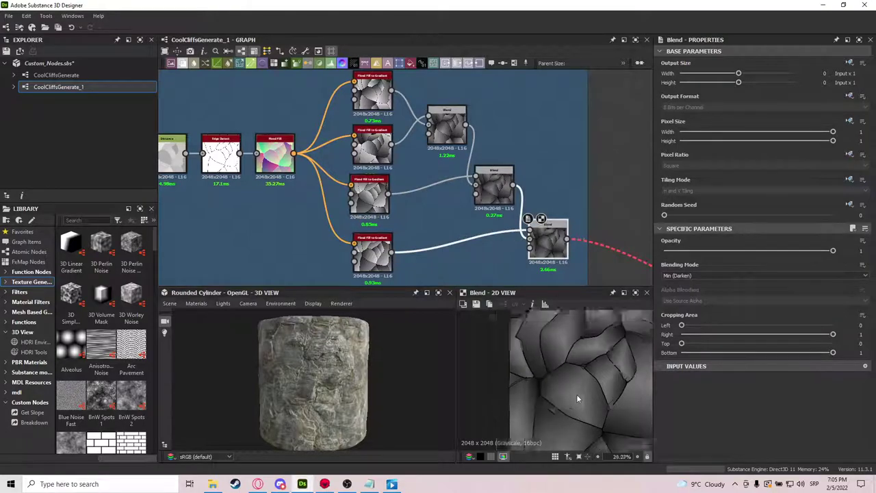
scroll(576, 393, "down", 1)
Follow the Main Shape output into the Secondary Shape frame and preview its Normal To Height HQ node
scroll(433, 191, "down", 5)
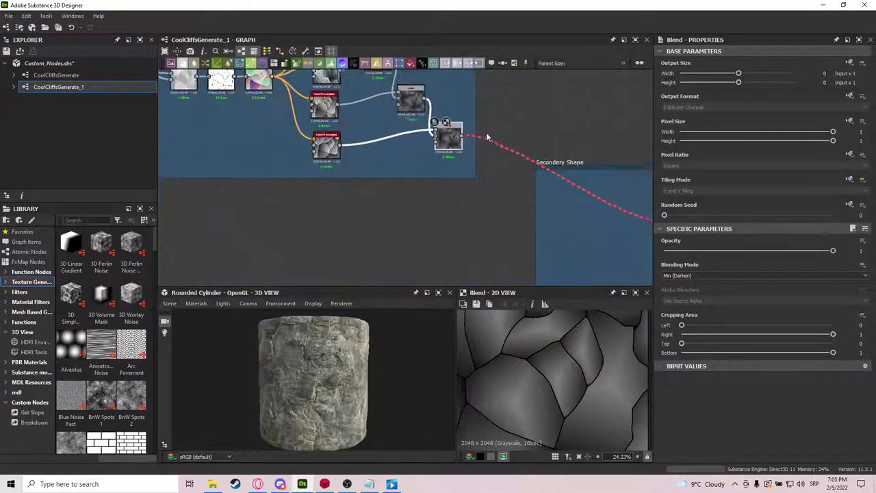
middle_click_drag(551, 203, 424, 162)
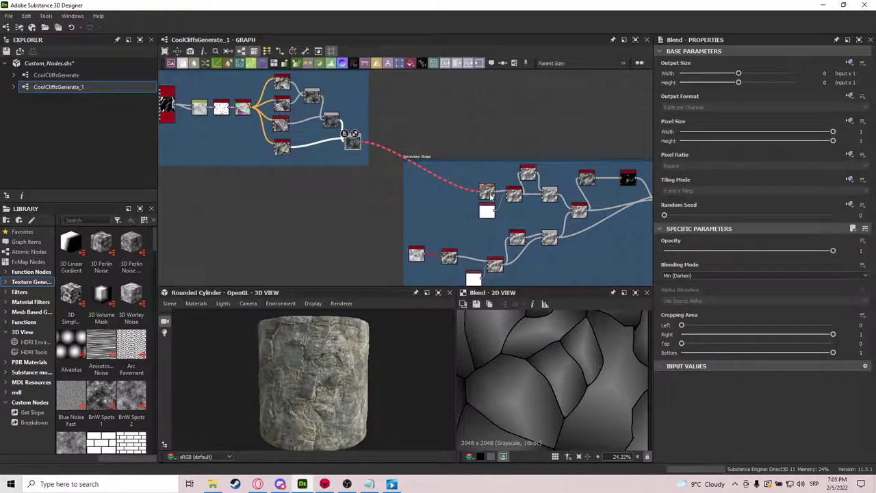
scroll(487, 200, "up", 5)
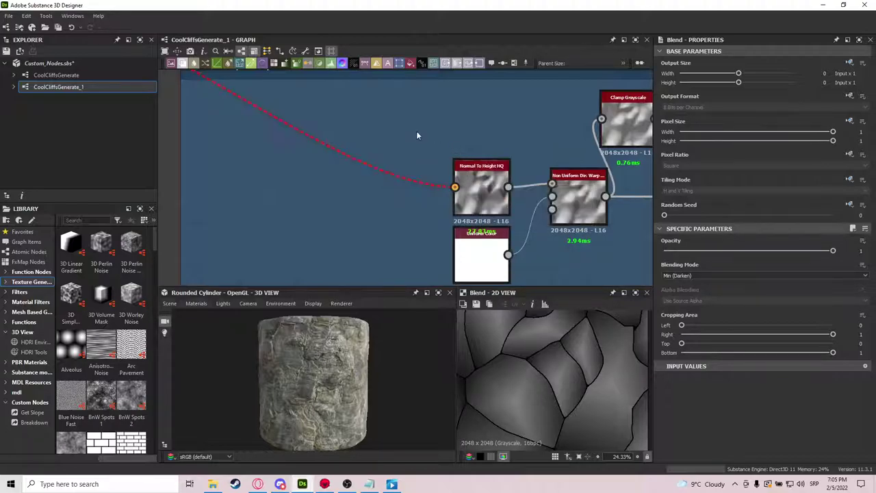
middle_click_drag(370, 128, 404, 173)
scroll(404, 173, "down", 3)
middle_click_drag(333, 132, 388, 180)
middle_click_drag(501, 213, 397, 144)
scroll(396, 178, "up", 3)
double_click(403, 174)
scroll(545, 384, "down", 4)
scroll(545, 384, "up", 2)
scroll(512, 338, "down", 2)
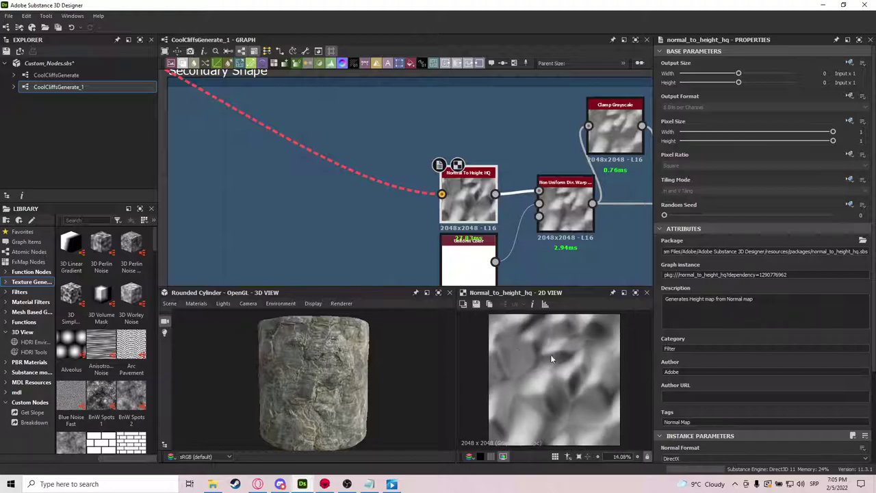
Examine the Normal To Height HQ node's connections and its instance parameters, including Relief Balance and Height Intensity
middle_click_drag(377, 195, 444, 191)
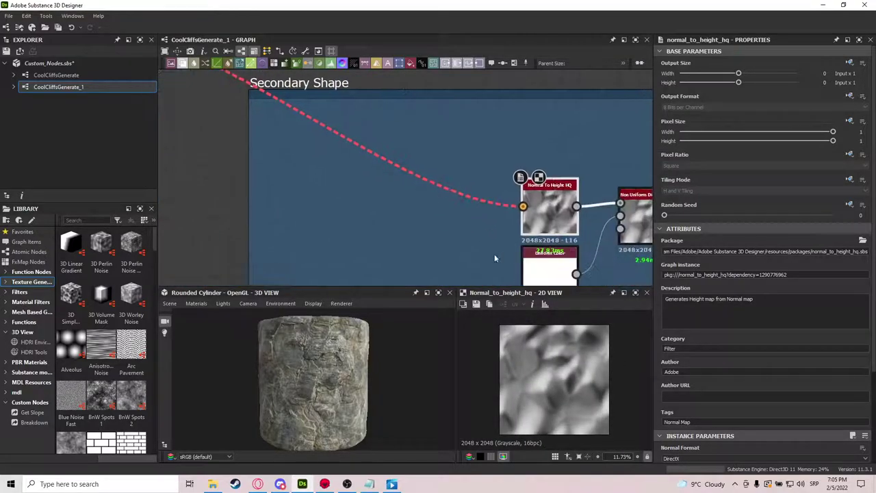
middle_click_drag(494, 258, 483, 195)
middle_click_drag(602, 243, 472, 229)
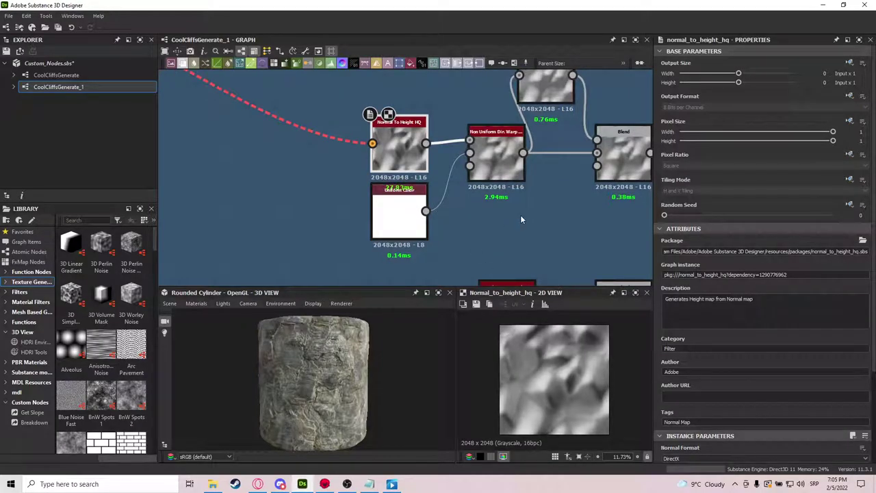
middle_click_drag(520, 215, 502, 251)
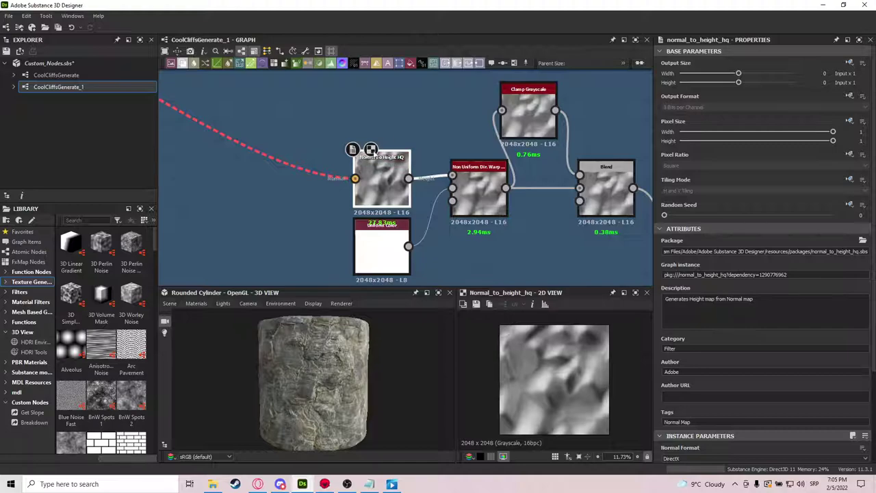
scroll(735, 412, "down", 4)
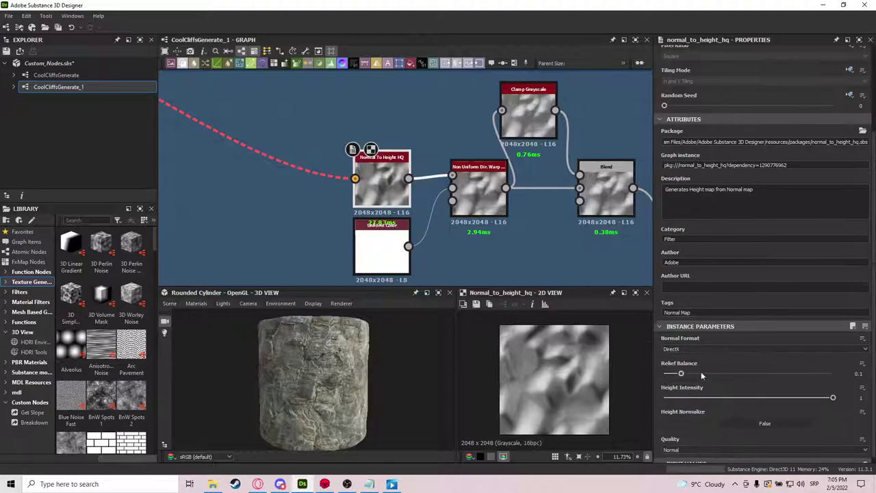
Compare the Non Uniform Directional Warp output with the Normal To Height HQ output that feeds it
double_click(477, 185)
scroll(539, 391, "up", 3)
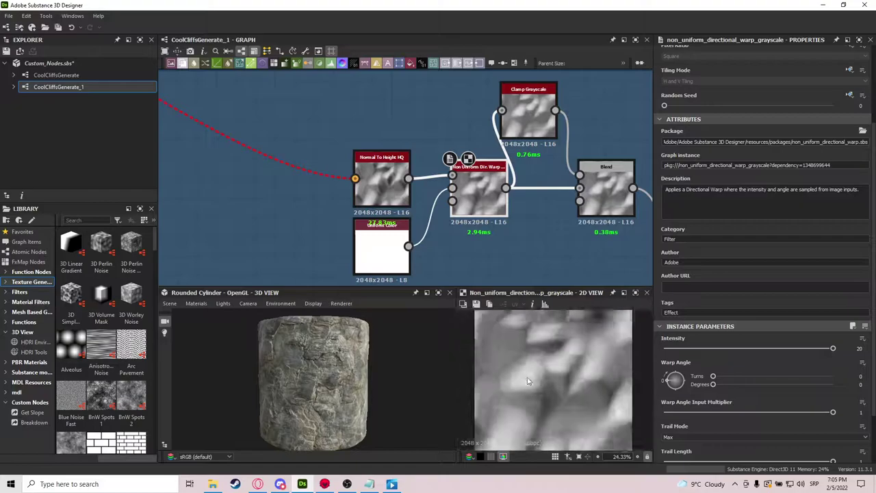
double_click(382, 181)
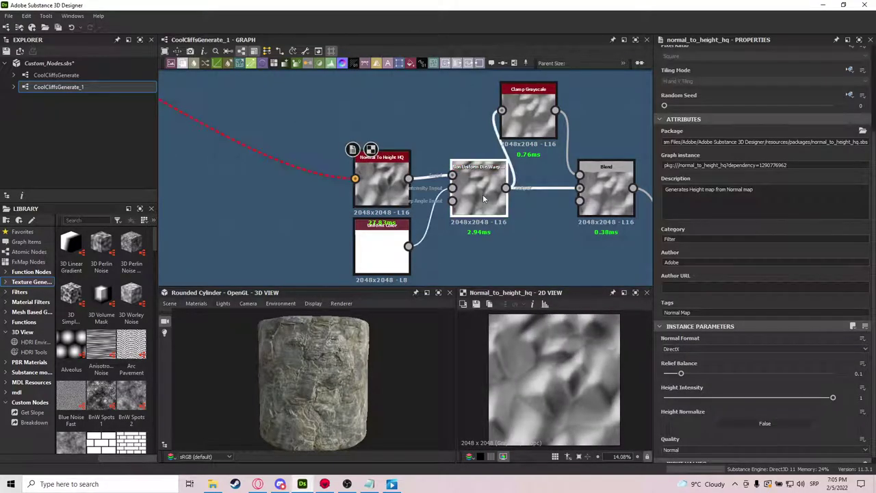
double_click(483, 194)
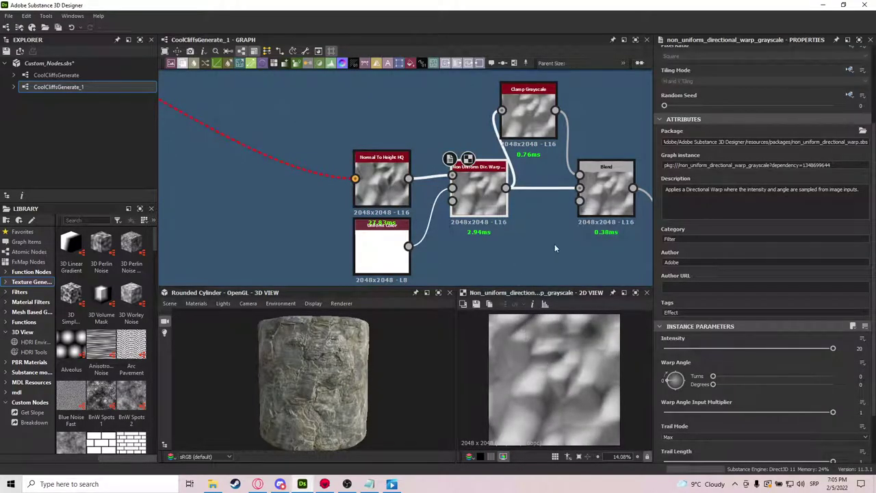
Preview the upper Clamp Grayscale node and the Blend after it, comparing the blend with the unclamped directional warp
middle_click_drag(555, 247, 481, 251)
left_click(463, 116)
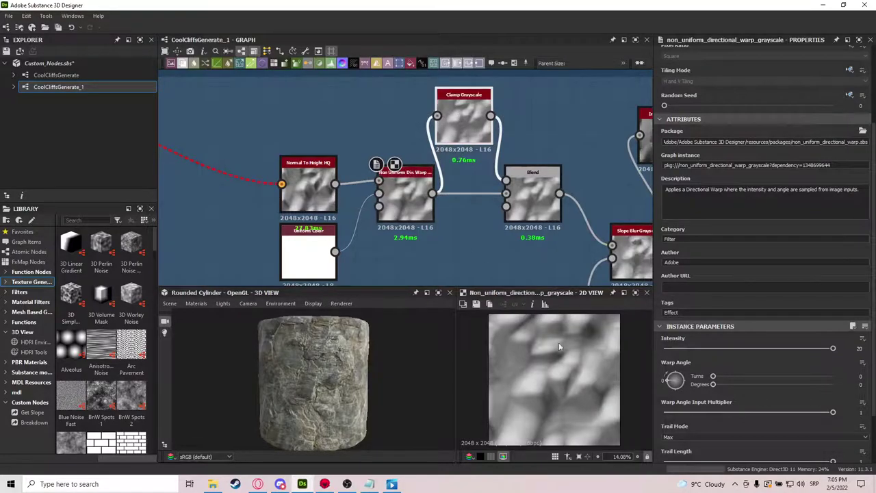
double_click(464, 124)
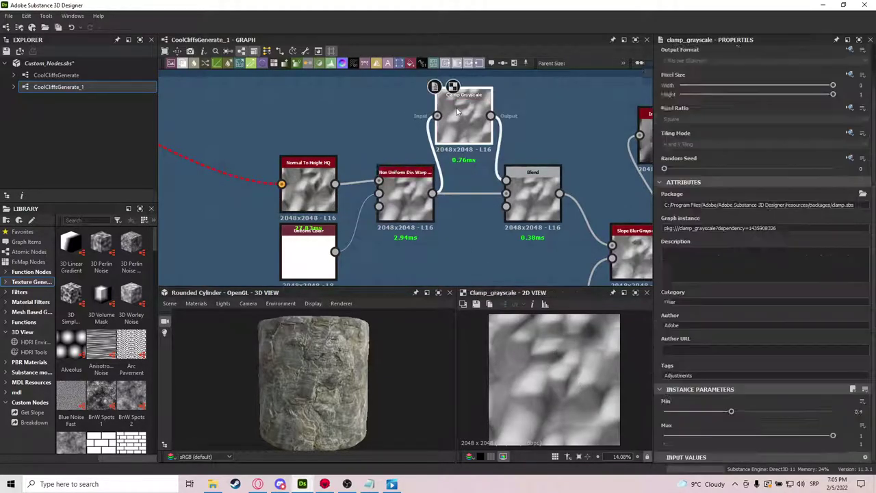
middle_click_drag(555, 177, 503, 163)
double_click(479, 181)
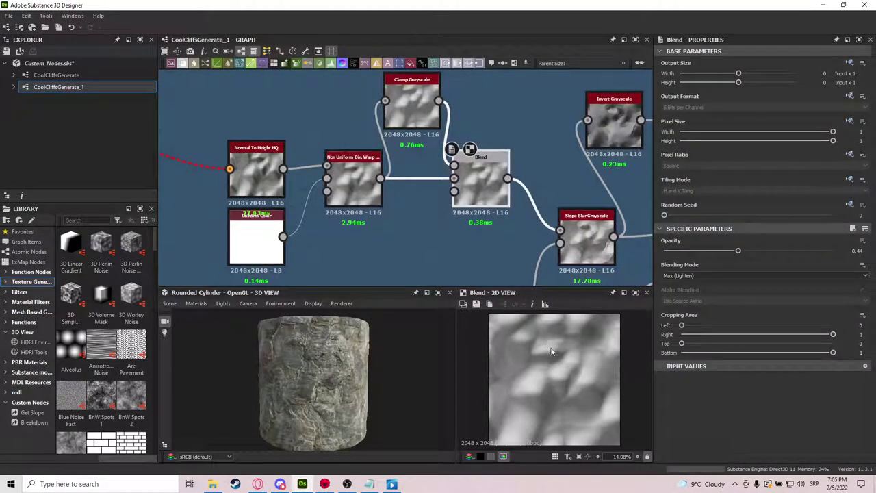
double_click(345, 179)
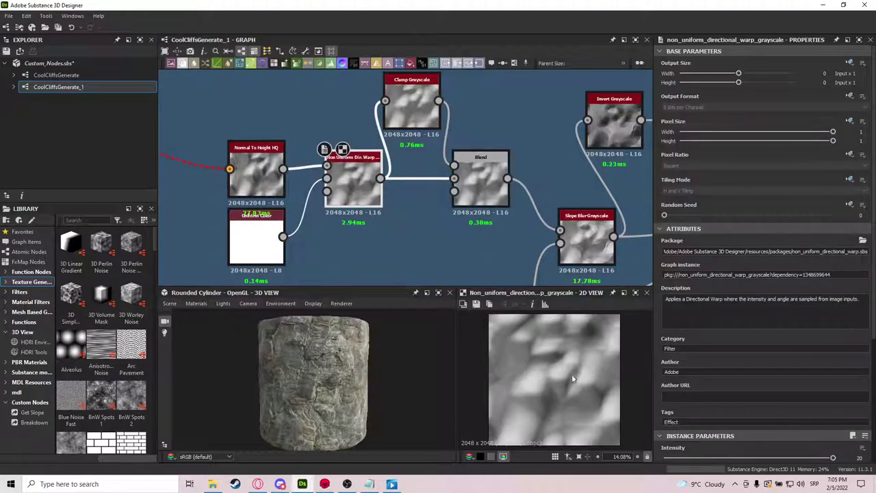
double_click(482, 191)
middle_click_drag(500, 227, 386, 172)
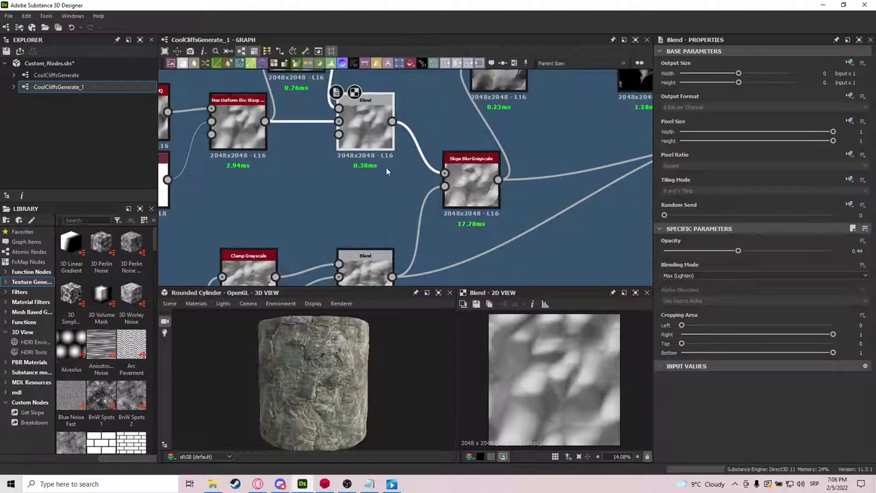
Preview the Slope Blur Grayscale node that receives the upper Blend output in the Secondary Shape frame
scroll(491, 194, "down", 1)
middle_click_drag(525, 202, 508, 217)
double_click(457, 214)
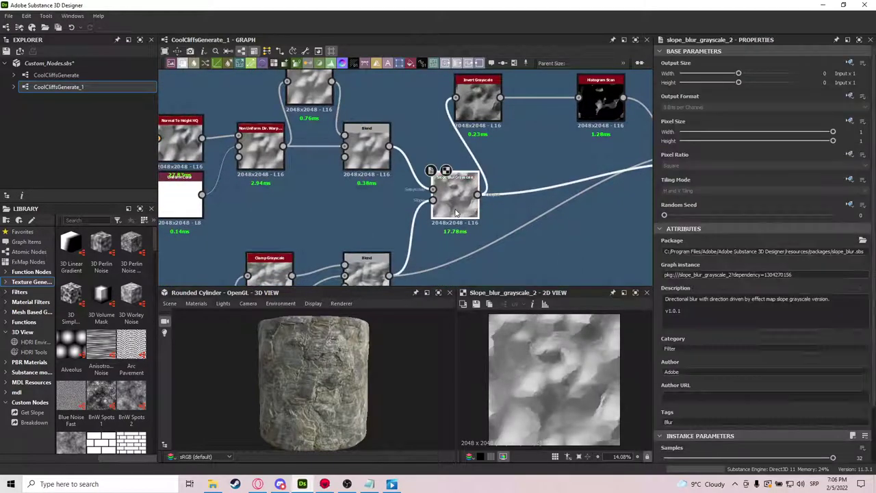
Move the Clouds 2 node slightly closer to the lower Normal To Height HQ node and preview its noise
scroll(424, 258, "down", 1)
middle_click_drag(404, 281, 480, 213)
middle_click_drag(305, 233, 444, 183)
scroll(345, 183, "up", 2)
left_click_drag(346, 183, 369, 183)
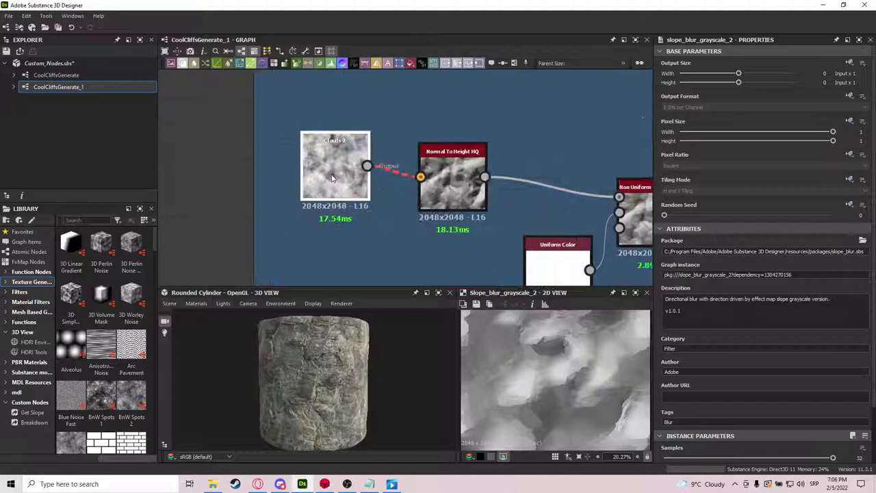
double_click(342, 179)
Preview the lower Normal To Height HQ node and inspect the height map it generates from Clouds 2
scroll(474, 207, "down", 3)
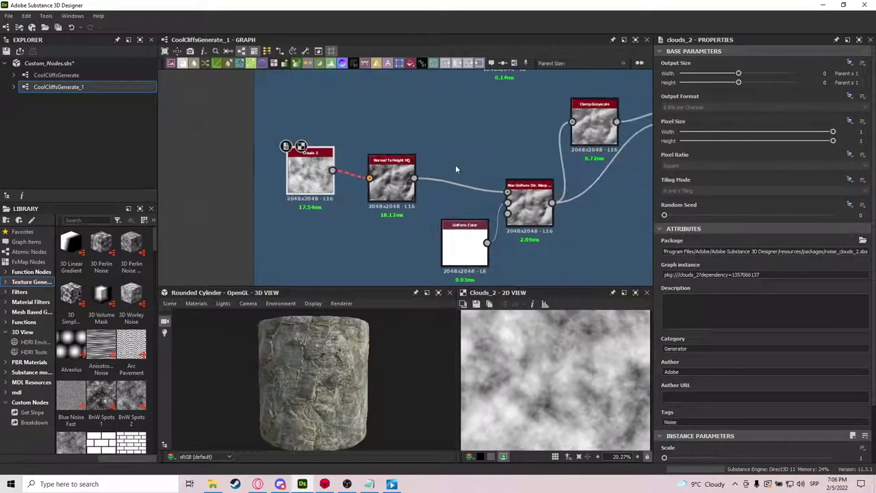
double_click(391, 182)
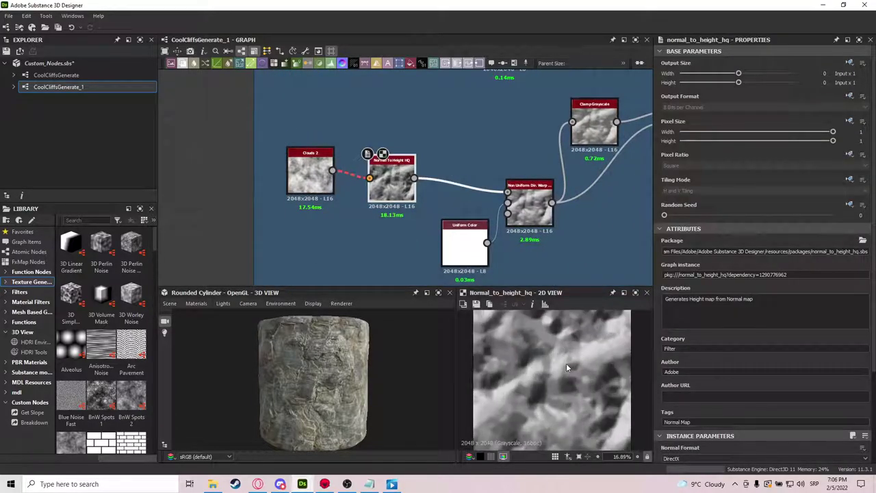
scroll(566, 363, "down", 1)
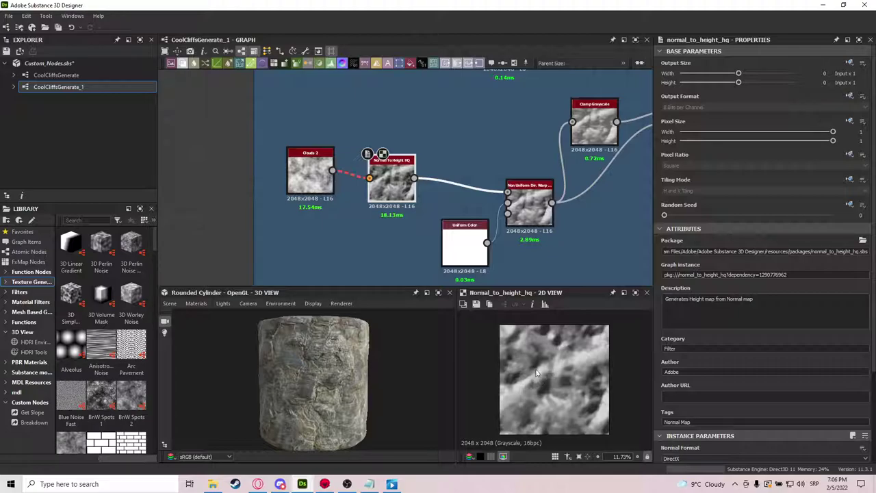
scroll(564, 380, "up", 1)
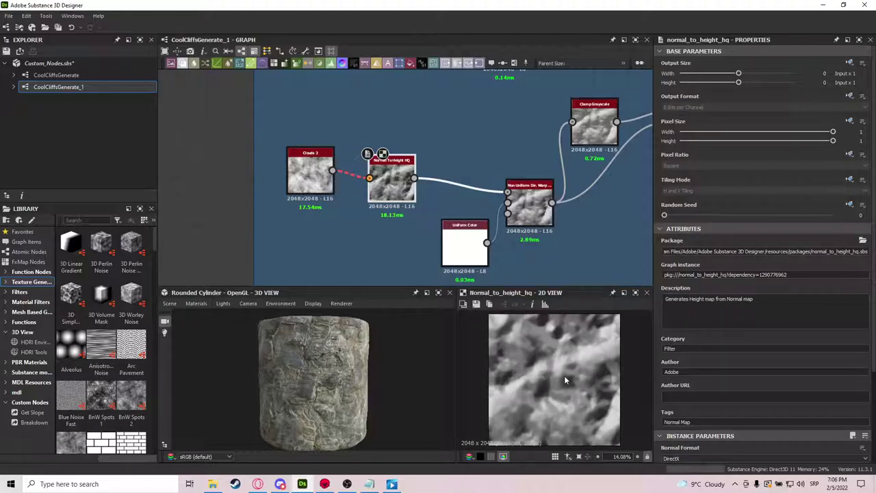
middle_click_drag(551, 258, 502, 219)
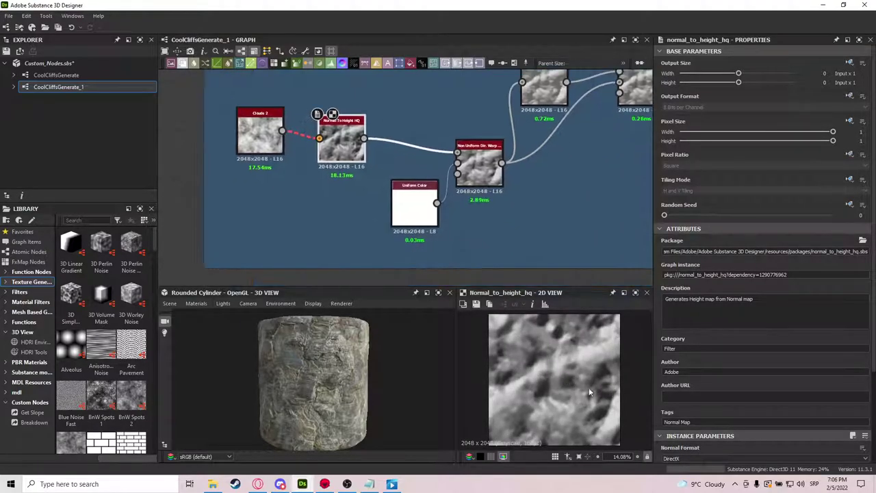
Preview the lower Non Uniform Directional Warp node up close and as a whole image
middle_click_drag(553, 203, 512, 215)
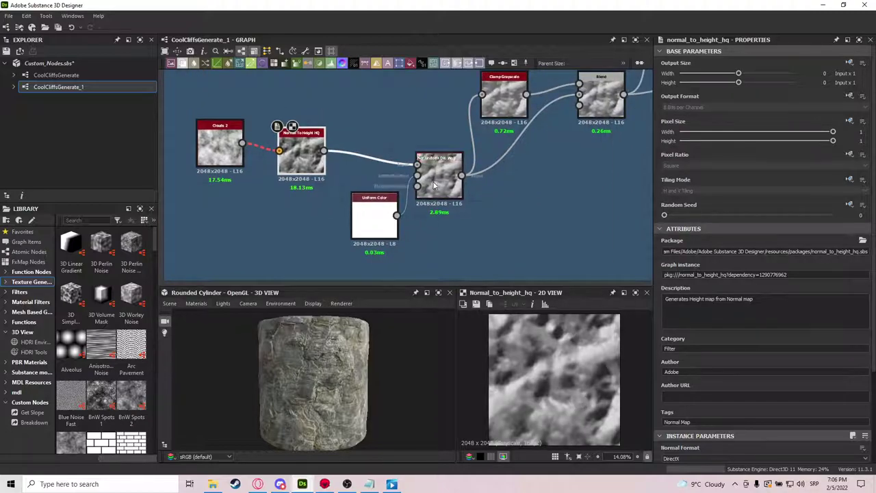
left_click(438, 176)
scroll(524, 354, "up", 4)
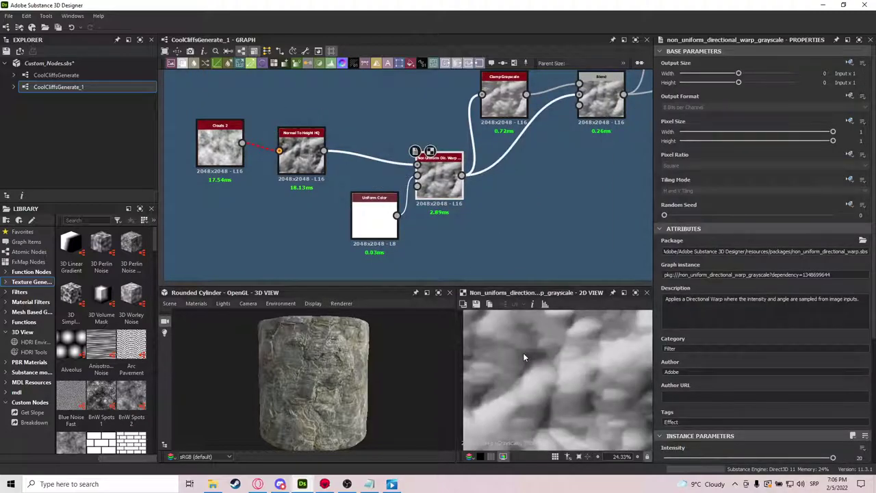
key("f")
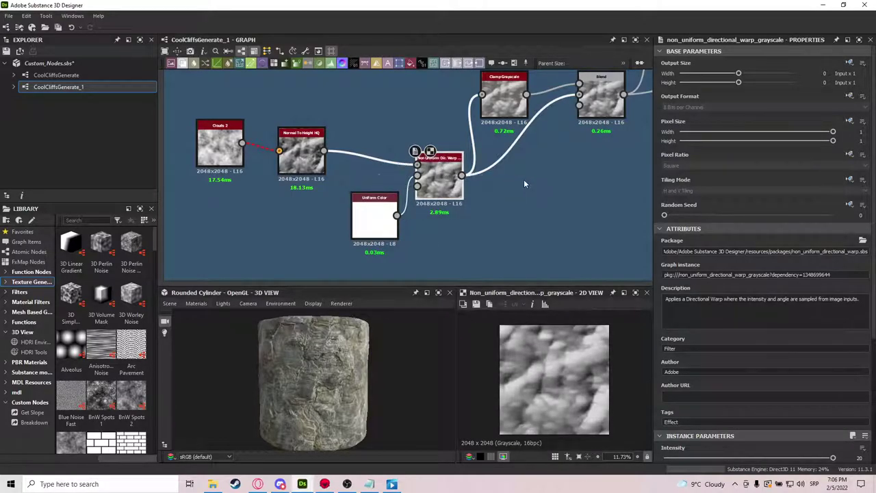
Preview the lower Clamp Grayscale node and the Blend after it, comparing them with the directional warp
middle_click_drag(549, 200, 467, 258)
middle_click_drag(503, 197, 475, 214)
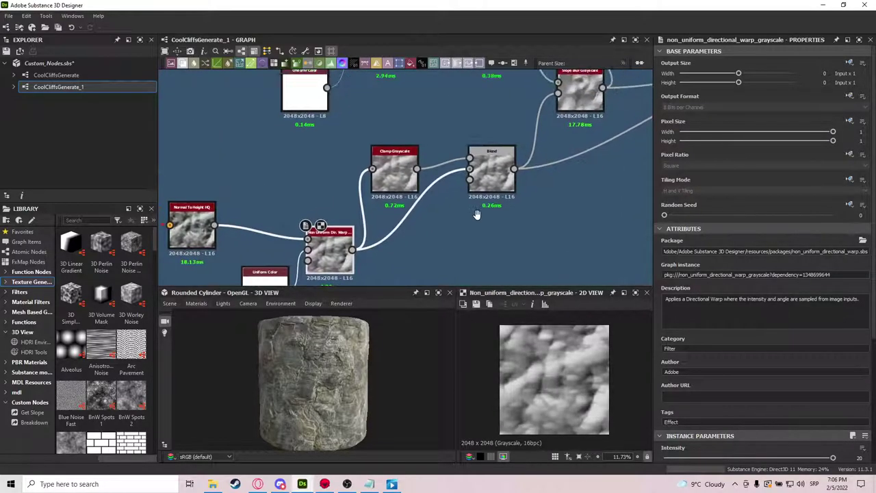
double_click(387, 176)
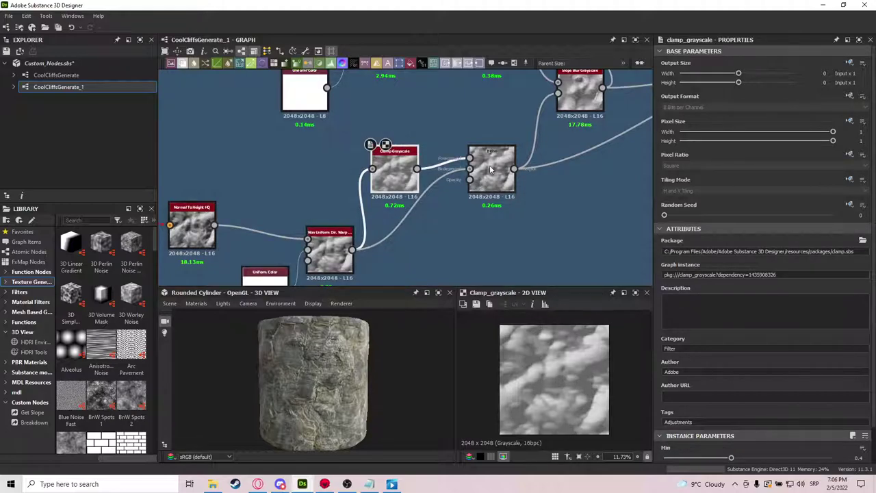
double_click(331, 254)
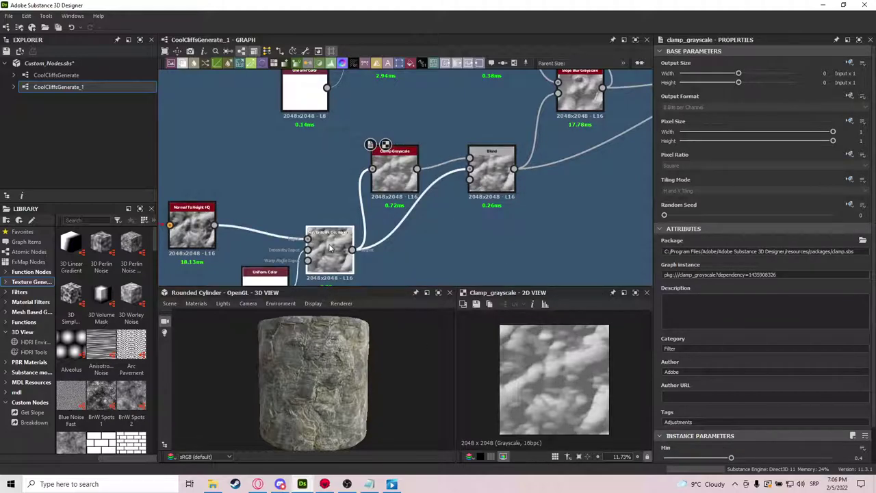
double_click(493, 167)
scroll(541, 384, "up", 3)
Preview the Slope Blur Grayscale node and examine its broken-up shapes and edges in close-up
middle_click_drag(555, 197, 461, 269)
double_click(492, 166)
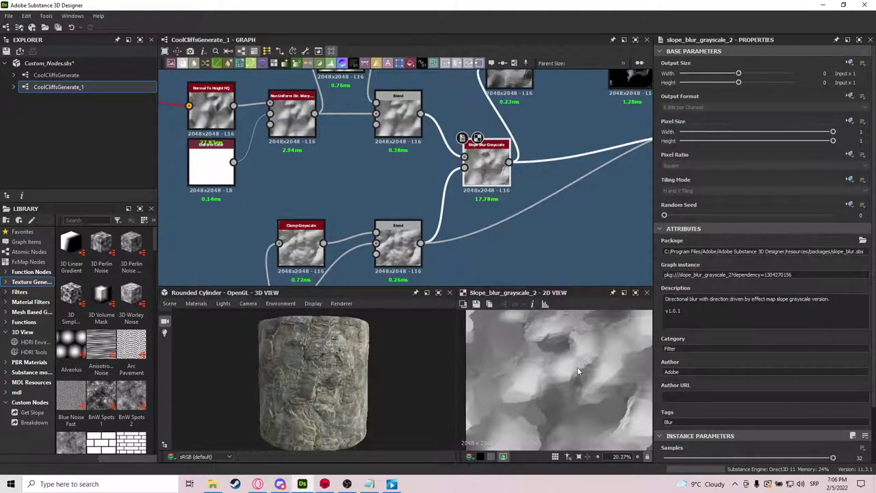
scroll(577, 368, "up", 5)
middle_click_drag(548, 324, 553, 360)
scroll(505, 360, "down", 3)
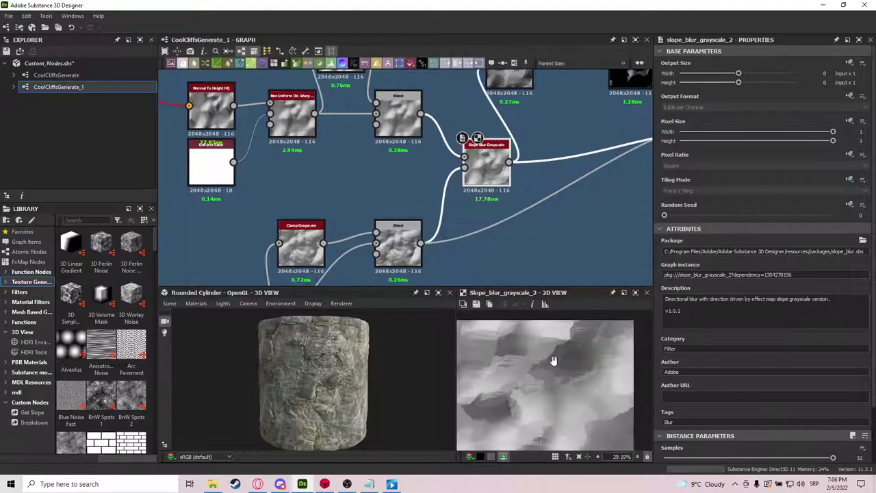
scroll(541, 403, "down", 3)
middle_click_drag(560, 419, 583, 373)
middle_click_drag(590, 411, 571, 375)
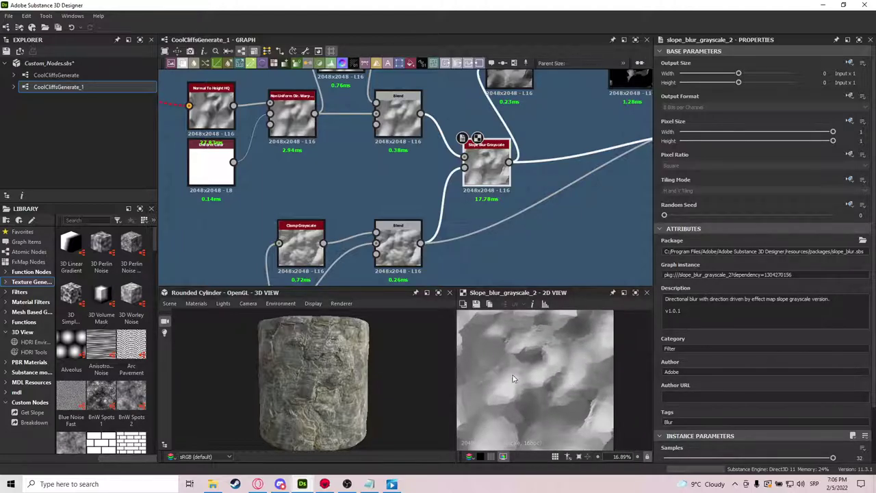
scroll(549, 381, "up", 2)
Reposition the Invert Grayscale, Histogram Scan and final Blend nodes, lining the Blend up with Slope Blur Grayscale, and preview the Blend
middle_click_drag(539, 172, 461, 250)
middle_click_drag(516, 234, 428, 231)
left_click_drag(354, 145, 397, 145)
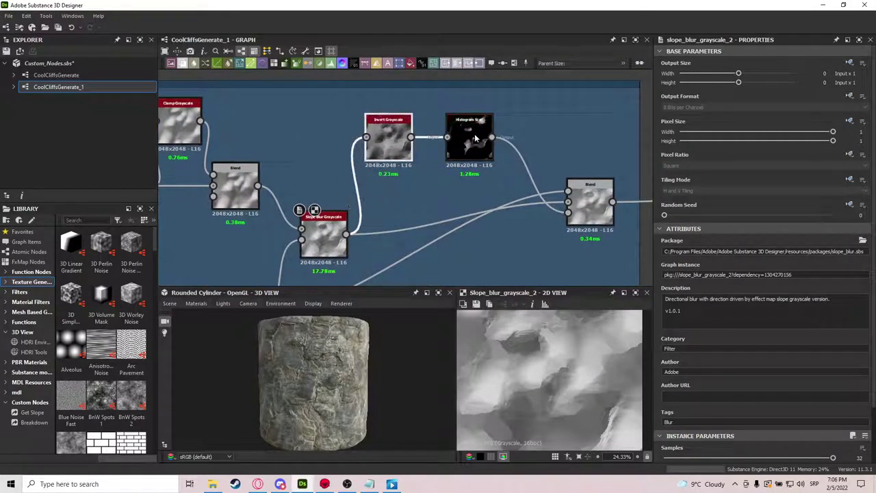
left_click_drag(478, 125, 462, 125)
left_click_drag(609, 211, 602, 227)
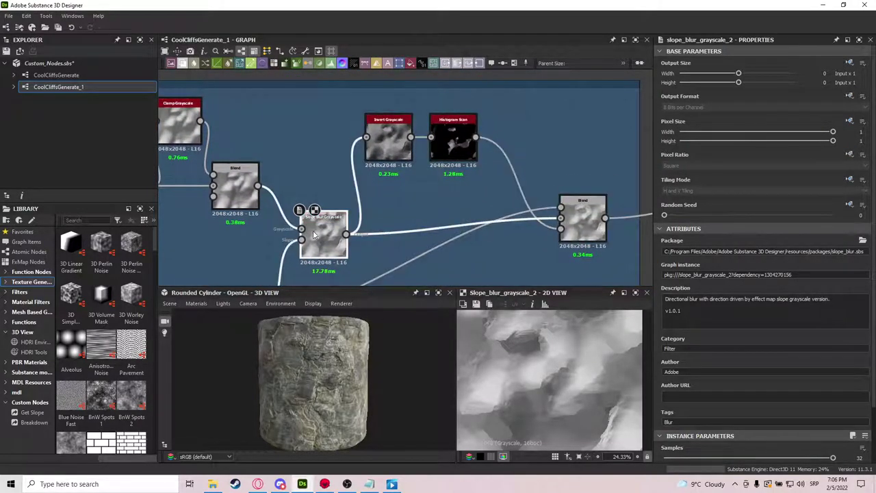
scroll(548, 415, "down", 1)
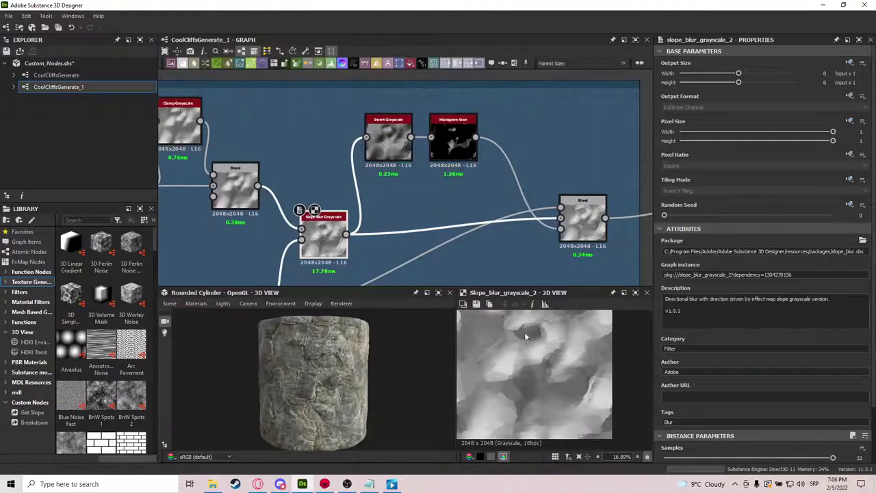
scroll(534, 342, "down", 1)
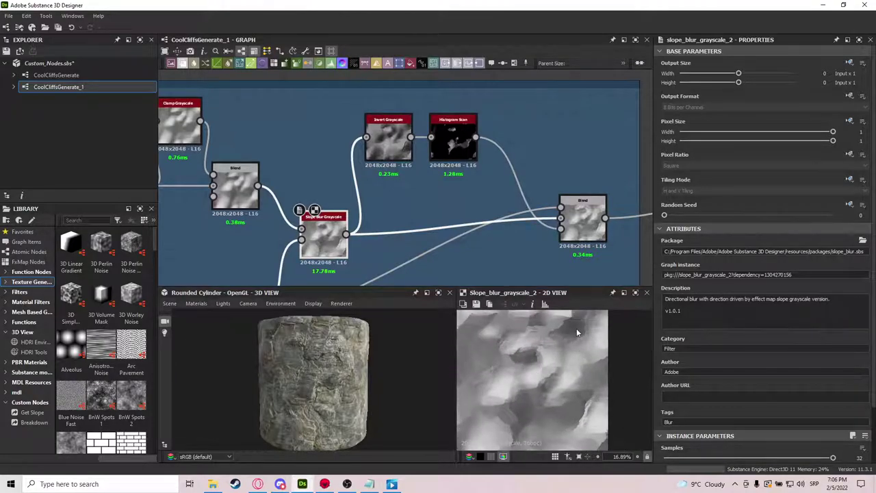
left_click_drag(581, 223, 565, 239)
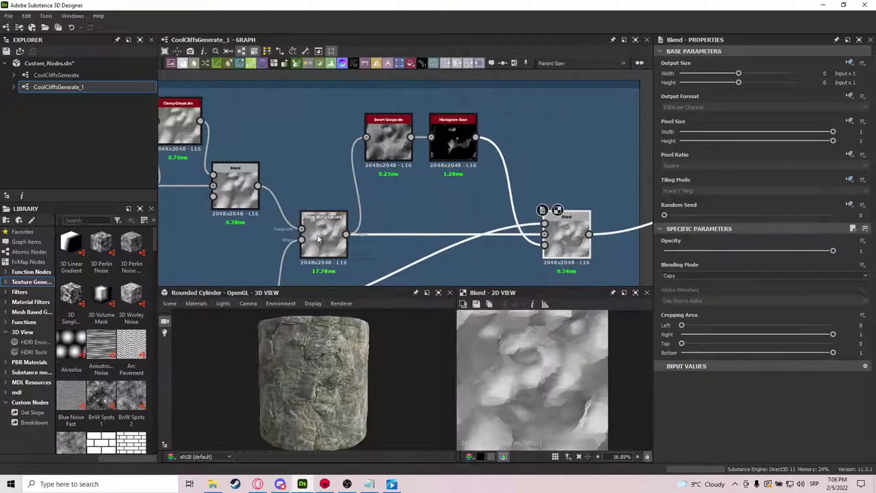
Follow the mask branch from Slope Blur Grayscale through Invert Grayscale and preview the Histogram Scan mask
left_click(321, 233)
left_click(388, 140)
left_click(452, 140)
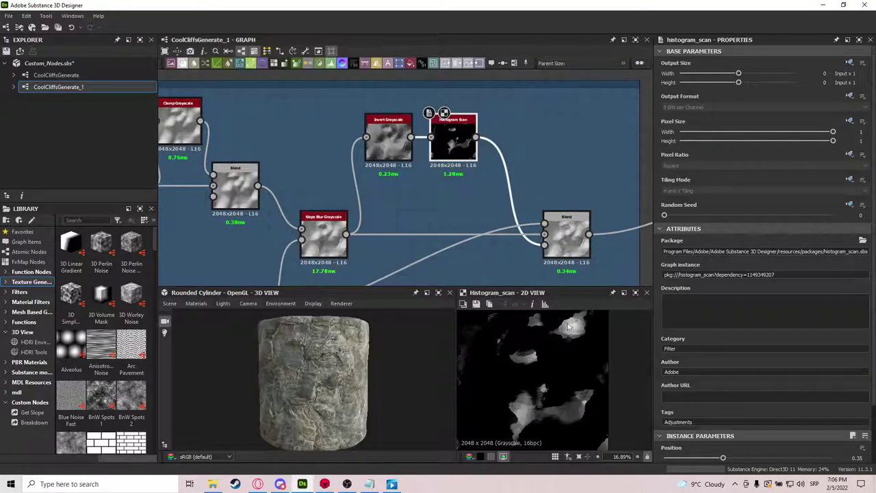
middle_click_drag(492, 259, 482, 202)
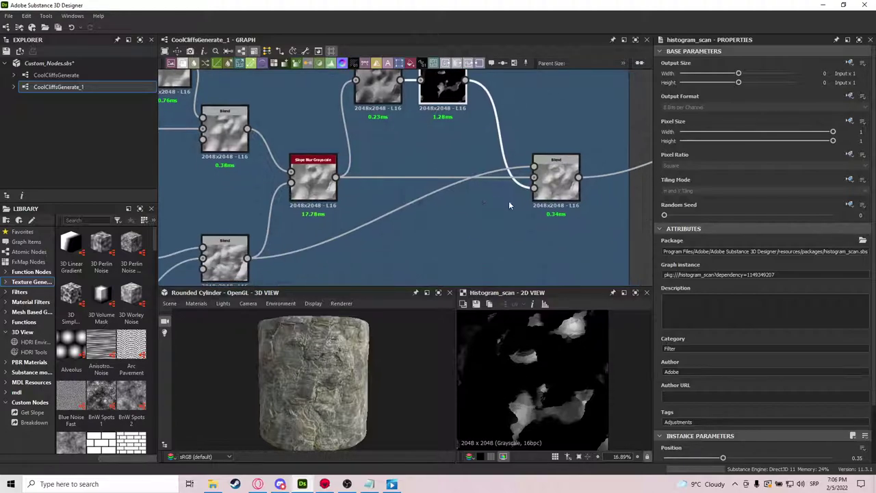
Trace the final Blend's foreground input back to the lower Blend and preview the directional warp behind it
left_click(555, 180)
middle_click_drag(481, 236, 541, 189)
left_click(282, 216)
scroll(329, 229, "down", 2)
middle_click_drag(329, 228, 443, 233)
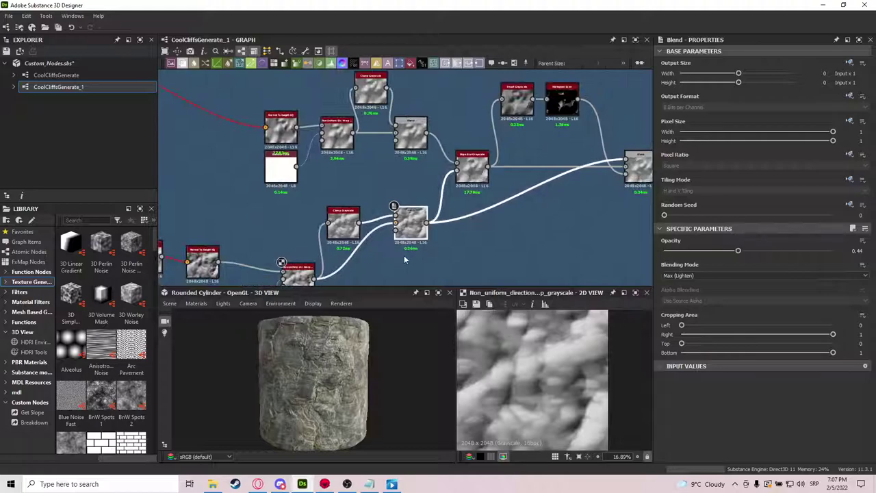
middle_click_drag(404, 255, 247, 291)
Preview the final Blend of the Secondary Shape frame in detail and follow its output to Edges Break Up
left_click(485, 200)
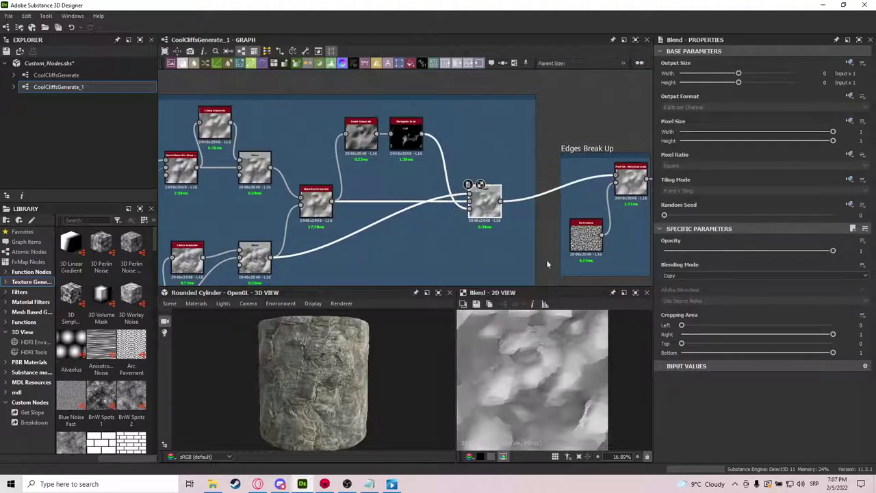
middle_click_drag(552, 225, 435, 219)
middle_click_drag(354, 187, 427, 215)
scroll(535, 372, "up", 3)
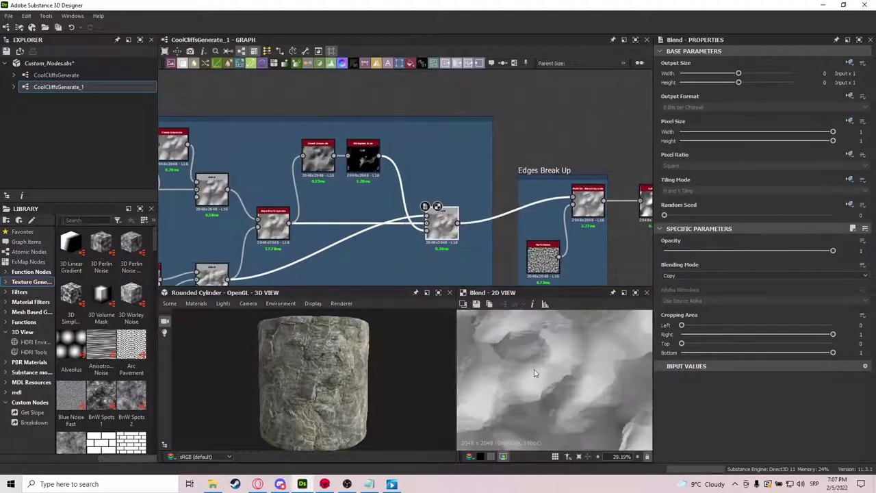
scroll(535, 373, "down", 3)
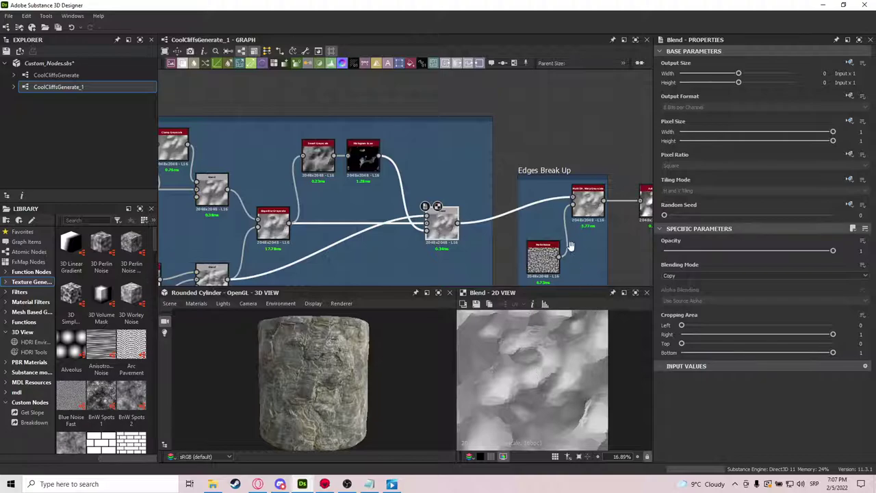
middle_click_drag(570, 246, 505, 226)
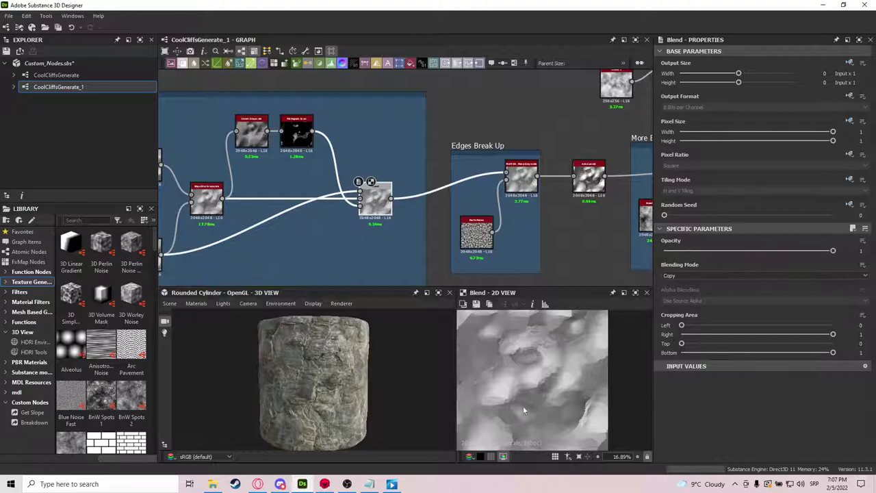
scroll(534, 385, "up", 2)
scroll(525, 248, "up", 2)
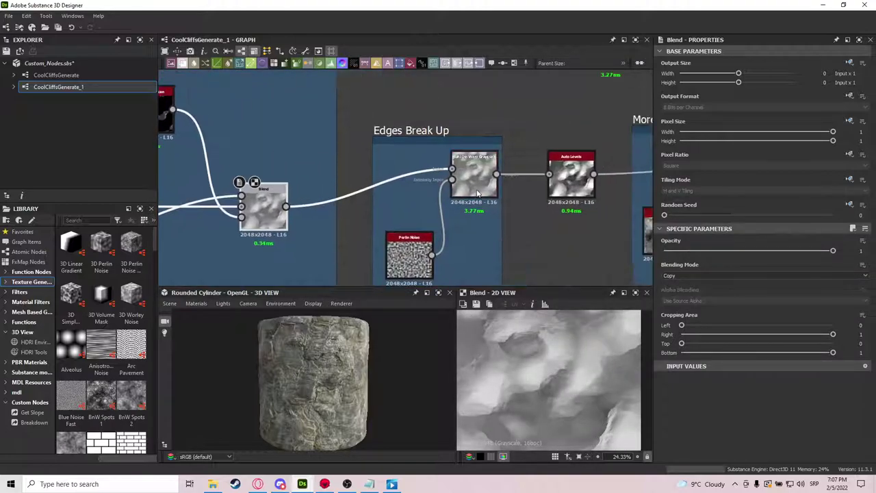
Compare the Multi Directional Warp Grayscale output in the Edges Break Up frame with the Blend that feeds it
left_click(478, 190)
scroll(525, 397, "up", 4)
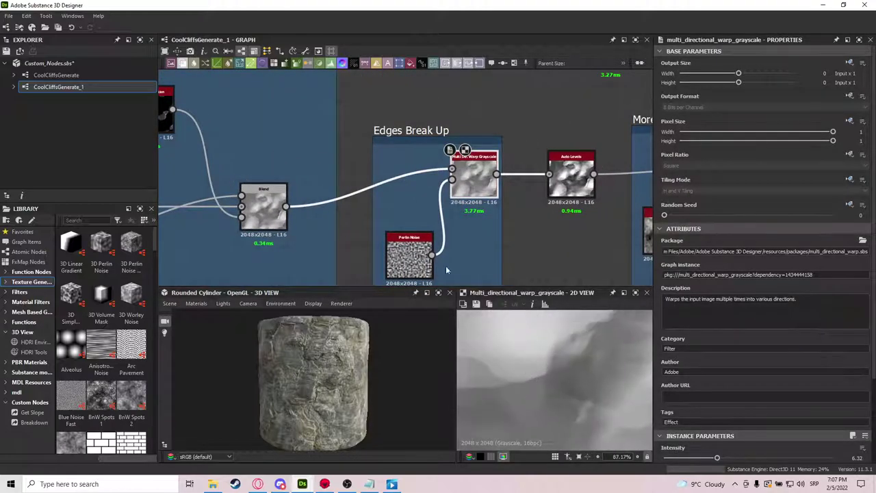
double_click(255, 195)
double_click(474, 180)
middle_click_drag(481, 191, 409, 178)
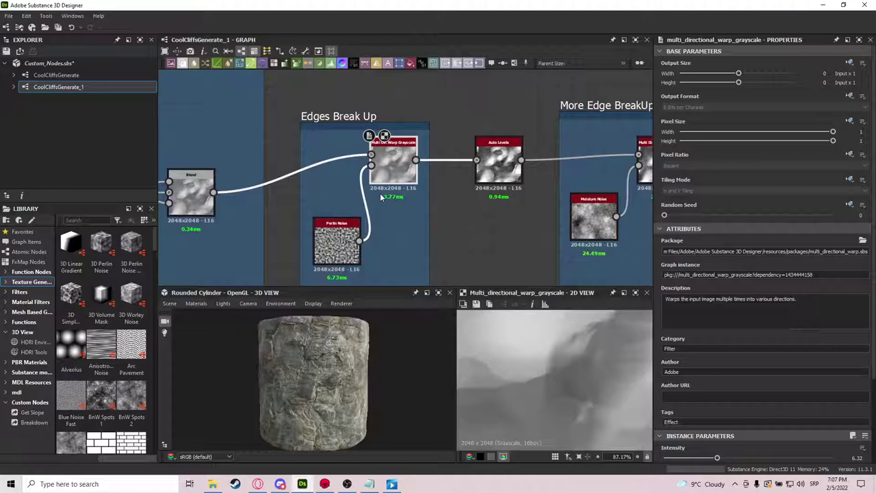
Preview the Auto Levels node after Edges Break Up and follow its output into the More Edge BreakUp frame
left_click(499, 163)
middle_click_drag(587, 177, 521, 201)
middle_click_drag(595, 170, 518, 197)
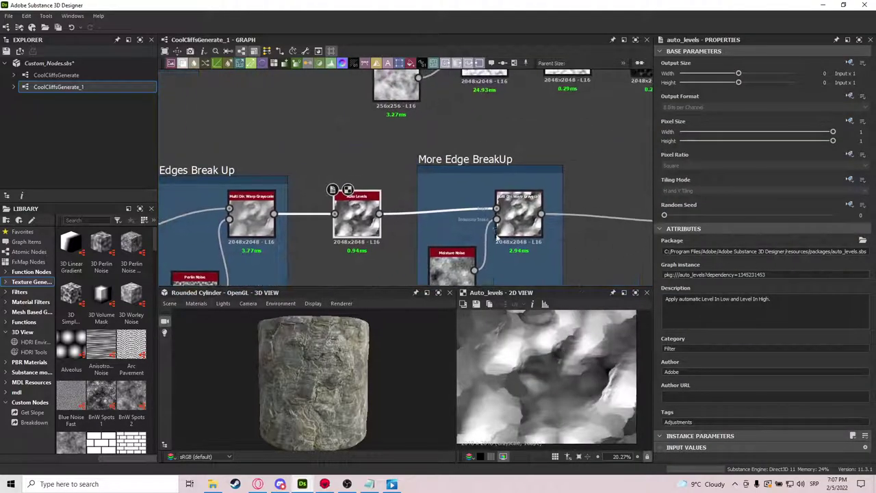
key("f")
middle_click_drag(574, 204, 533, 196)
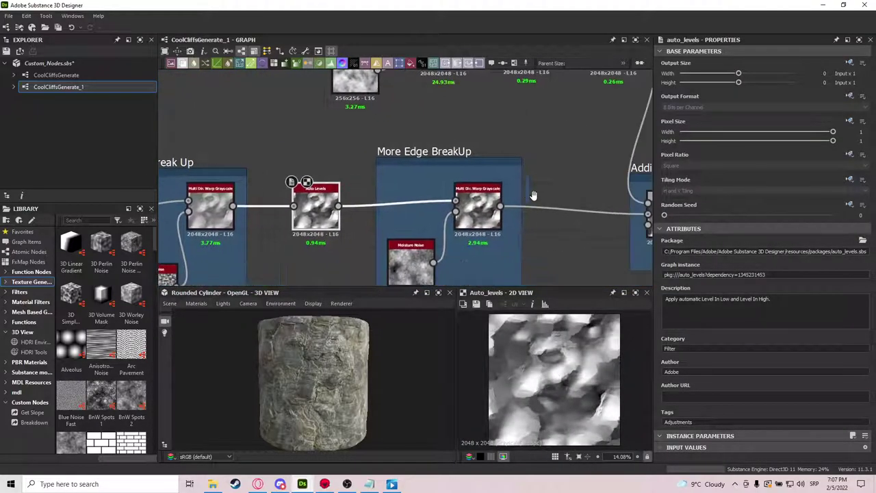
Compare the More Edge BreakUp frame's Multi Directional Warp Grayscale output with the Auto Levels input in close-up
left_click(490, 209)
scroll(546, 374, "up", 4)
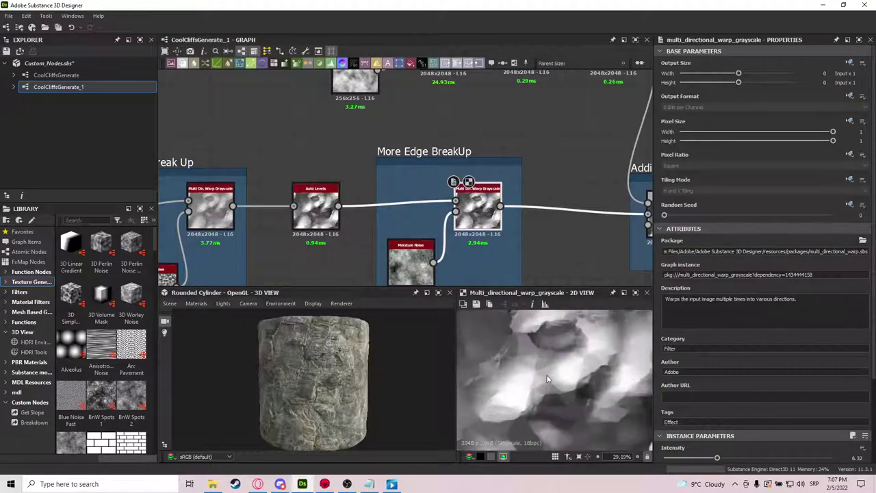
scroll(546, 374, "up", 5)
left_click(314, 209)
left_click(488, 214)
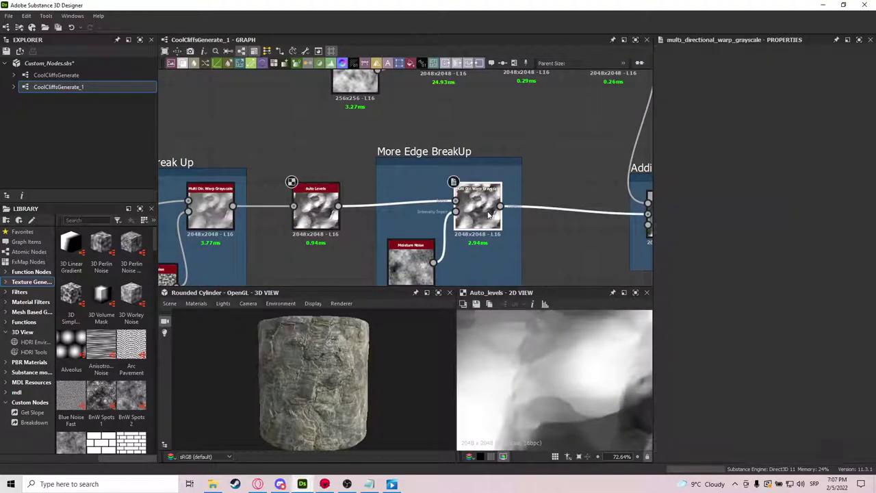
Follow the More Edge BreakUp output to the Adding Scratches frame and preview its Blend node
scroll(545, 247, "down", 4)
middle_click_drag(614, 247, 517, 242)
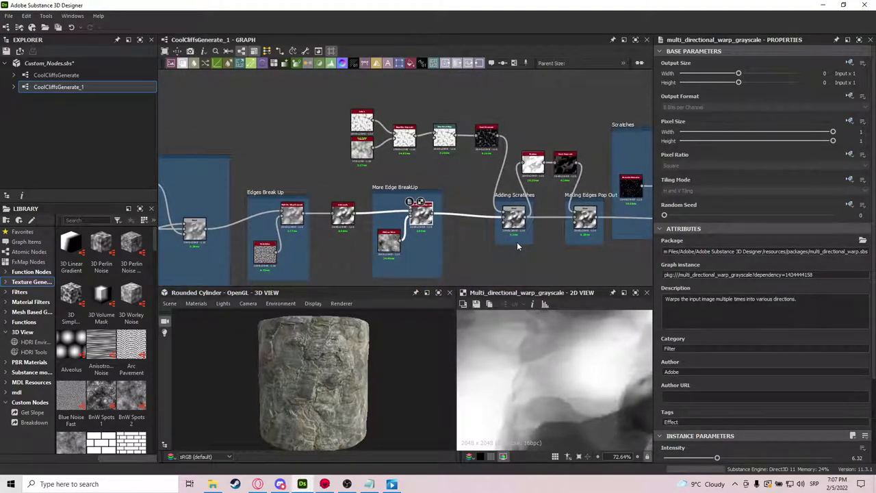
scroll(546, 386, "down", 1)
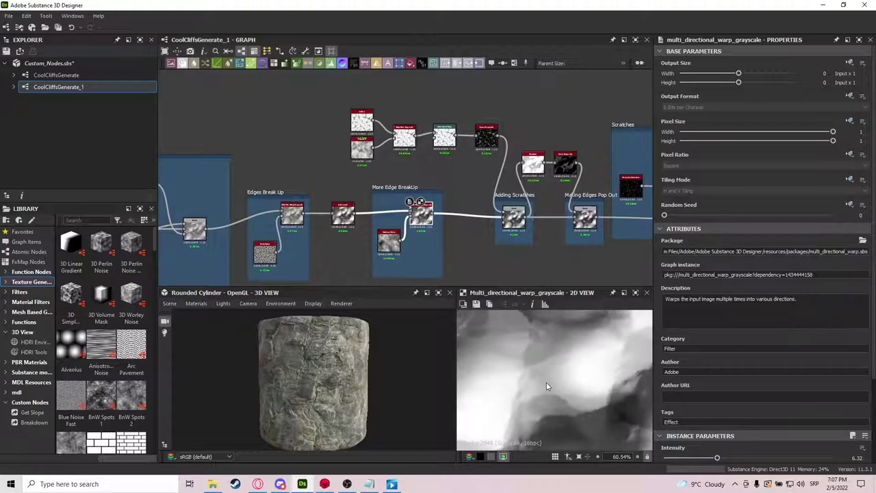
scroll(491, 208, "up", 3)
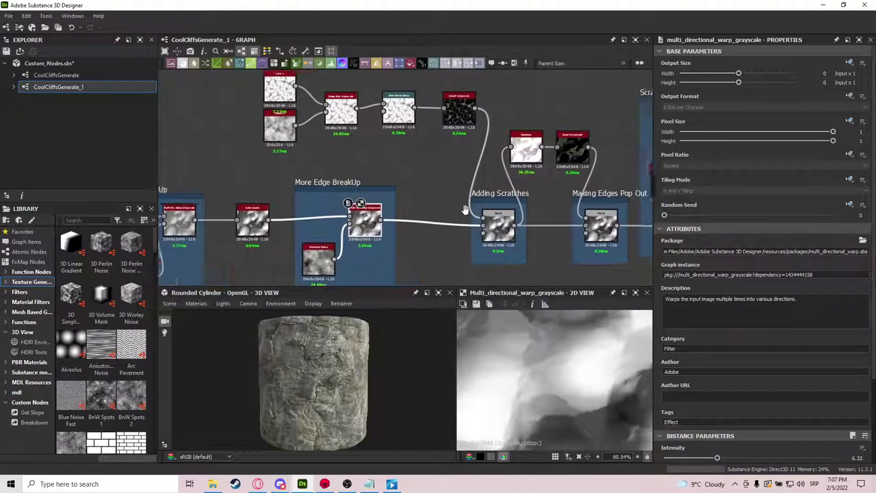
scroll(483, 221, "up", 1)
double_click(483, 223)
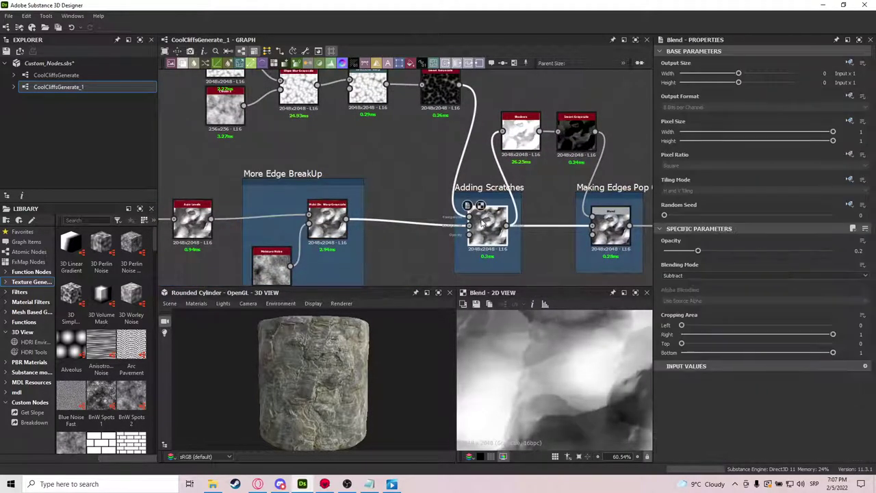
Trace the Adding Scratches Blend's foreground input back to its source noises and preview the Clouds 2 and Slope Blur Grayscale nodes
middle_click_drag(384, 196, 432, 272)
middle_click_drag(331, 190, 421, 205)
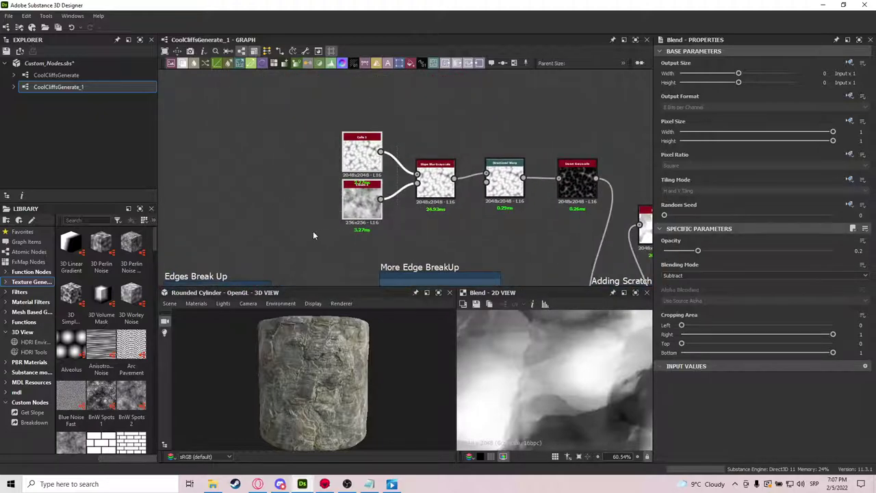
scroll(438, 236, "up", 3)
scroll(388, 234, "down", 1)
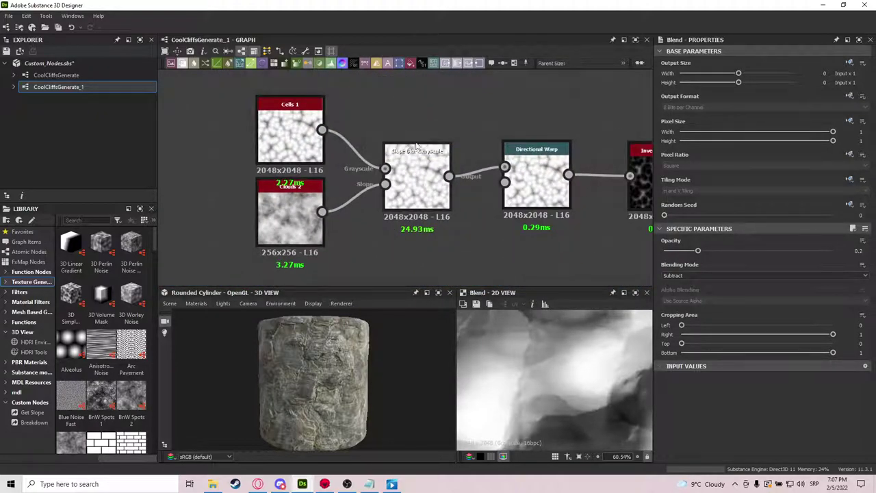
double_click(276, 208)
middle_click_drag(475, 241, 385, 235)
double_click(315, 169)
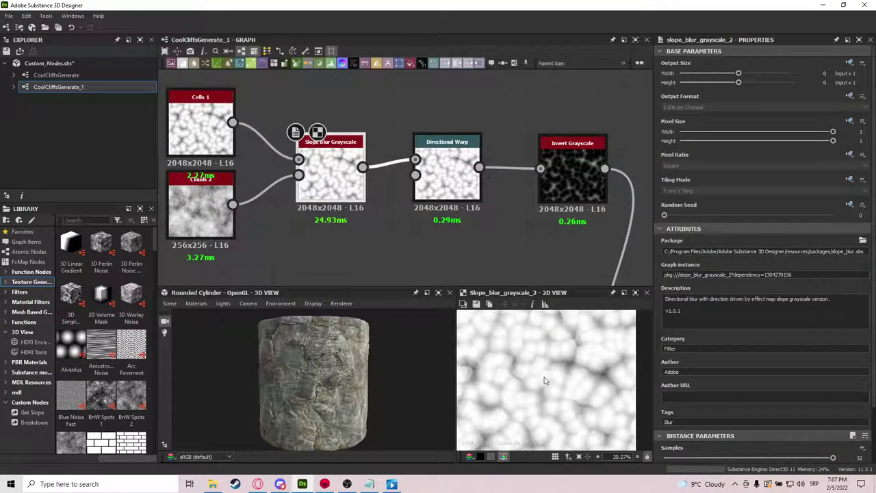
Preview the Directional Warp and the Invert Grayscale that follows it, examining the inverted cell pattern in close-up
double_click(479, 195)
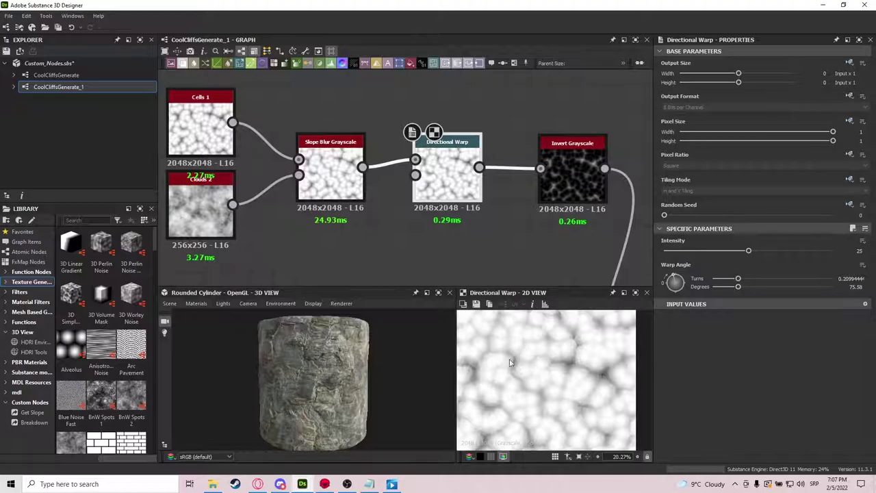
middle_click_drag(568, 217, 487, 215)
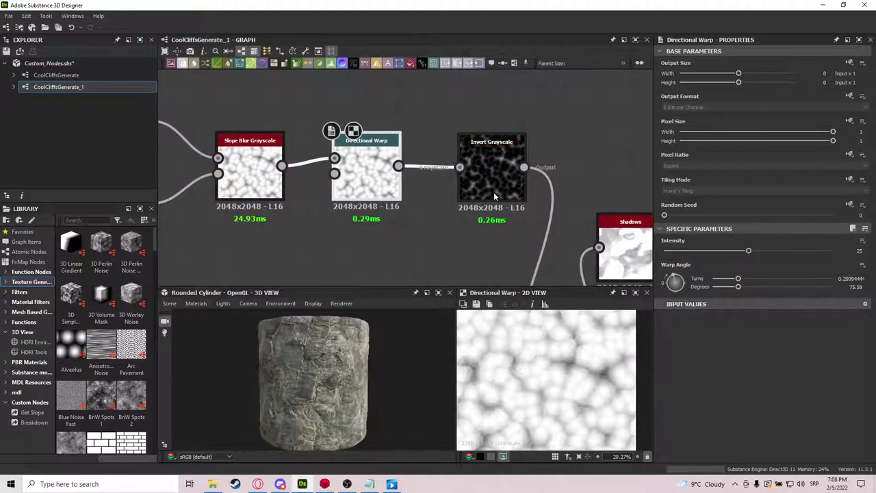
double_click(494, 191)
scroll(552, 346, "up", 5)
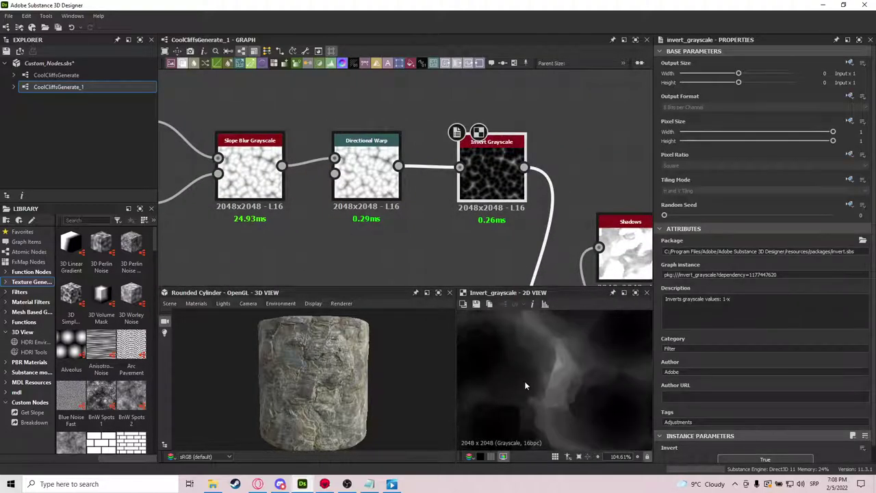
scroll(548, 346, "down", 4)
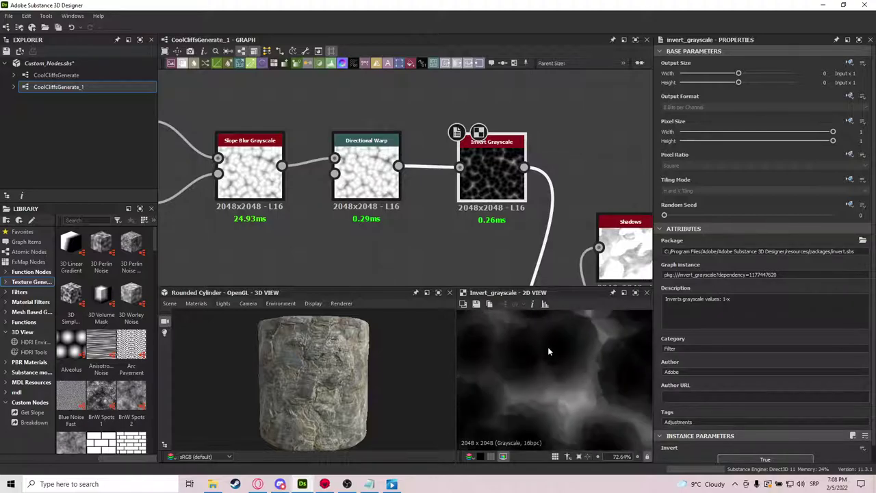
scroll(530, 226, "down", 2)
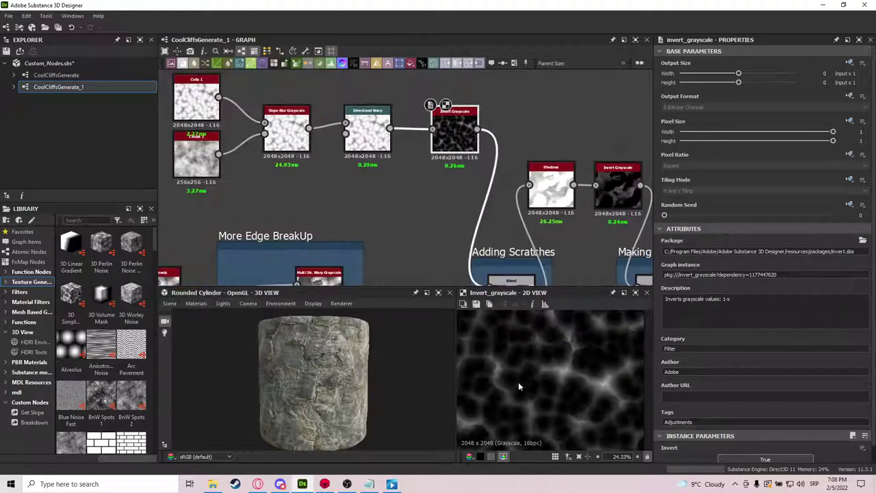
Compare the Adding Scratches Blend with the Multi Directional Warp Grayscale output that feeds it
middle_click_drag(435, 246, 422, 164)
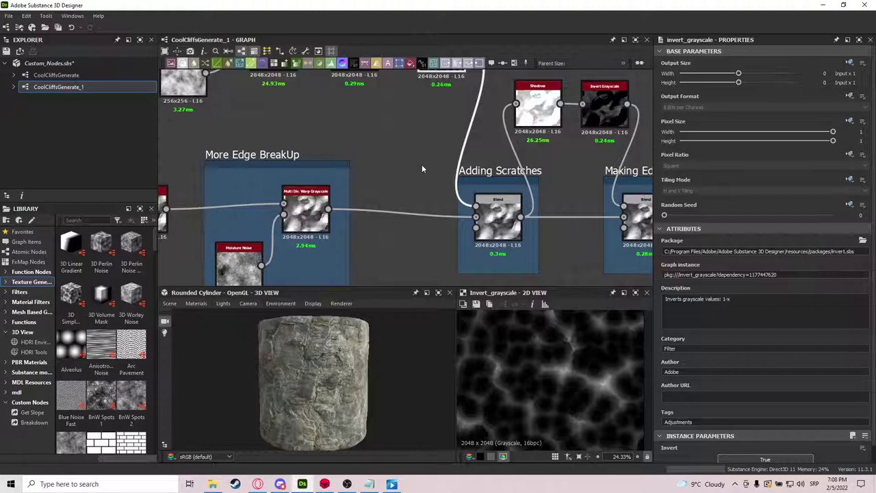
left_click(512, 236)
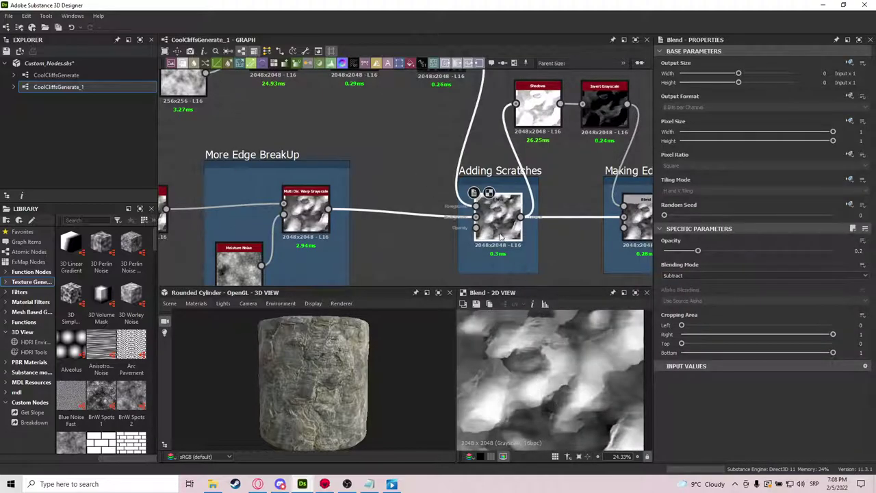
left_click(305, 212)
left_click(494, 224)
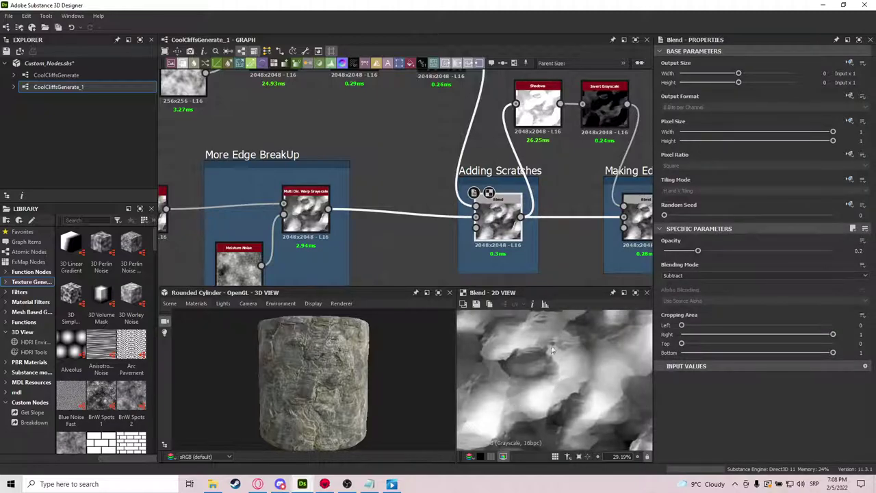
Follow the Adding Scratches output toward Making Edges Pop Out and preview the Shadows and Invert Grayscale nodes between the two frames
scroll(552, 227, "down", 2)
middle_click_drag(553, 227, 433, 221)
middle_click_drag(497, 216, 452, 223)
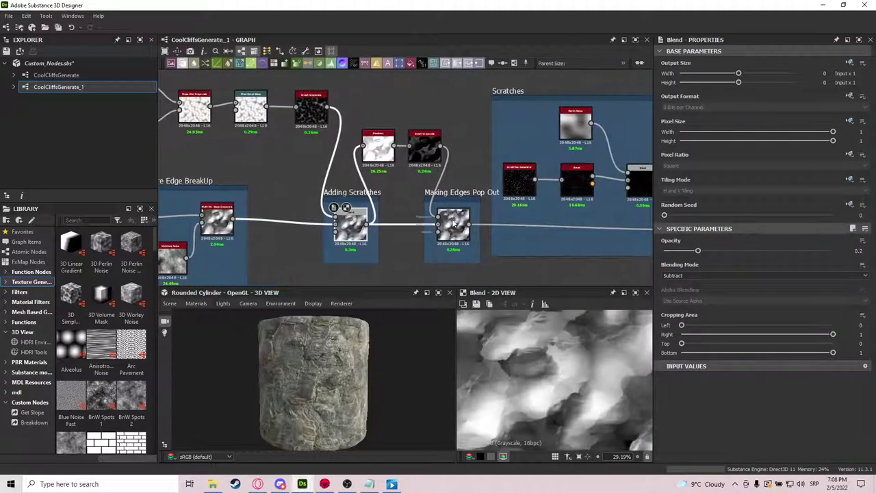
scroll(408, 172, "up", 2)
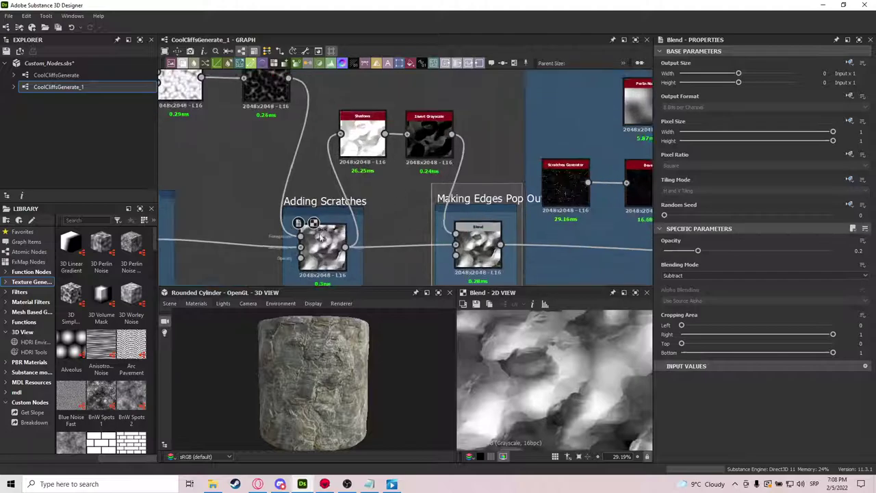
scroll(581, 382, "down", 1)
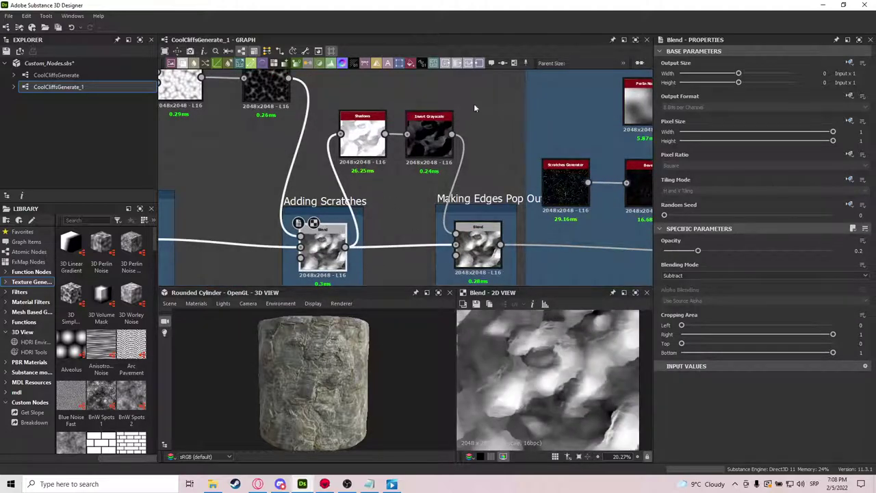
double_click(362, 137)
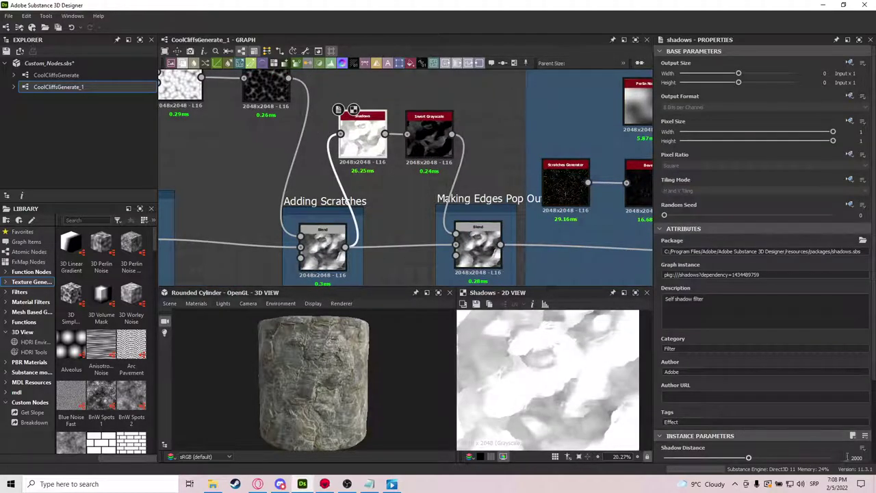
double_click(425, 141)
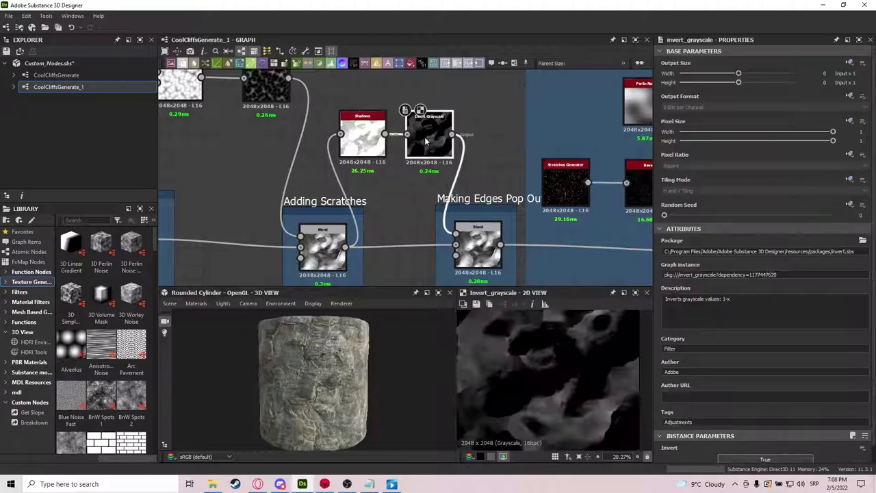
Compare the Making Edges Pop Out Blend with the Adding Scratches Blend and examine the edges on the 3D cylinder under different lighting
middle_click_drag(513, 180, 507, 149)
double_click(476, 216)
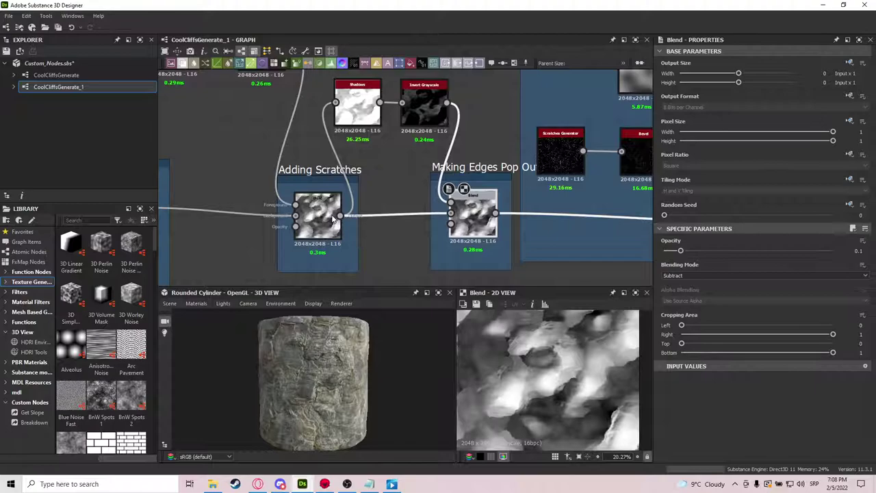
scroll(565, 371, "down", 3)
scroll(565, 372, "up", 2)
scroll(551, 391, "up", 2)
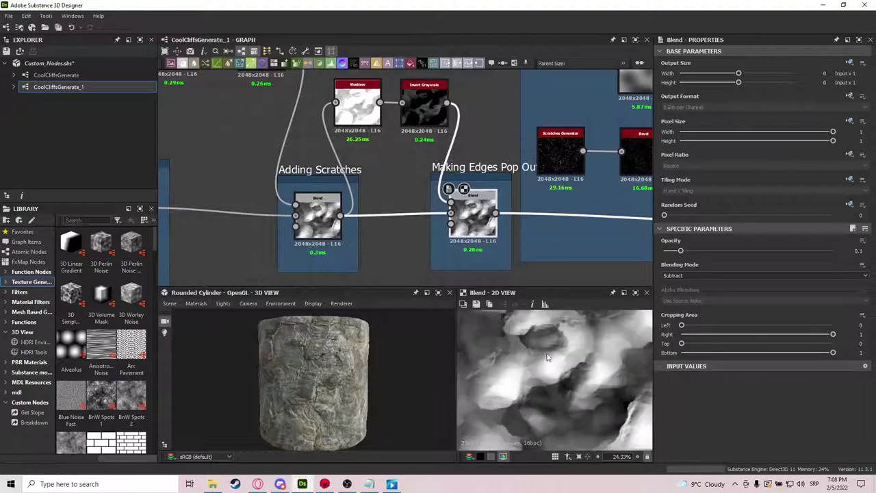
double_click(296, 217)
scroll(533, 368, "down", 2)
double_click(481, 232)
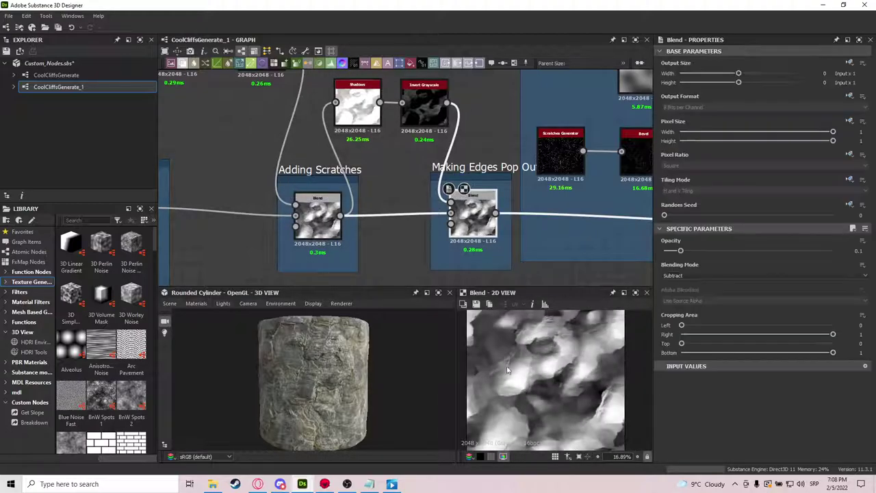
right_click_drag(350, 375, 318, 390, "ctrl+shift")
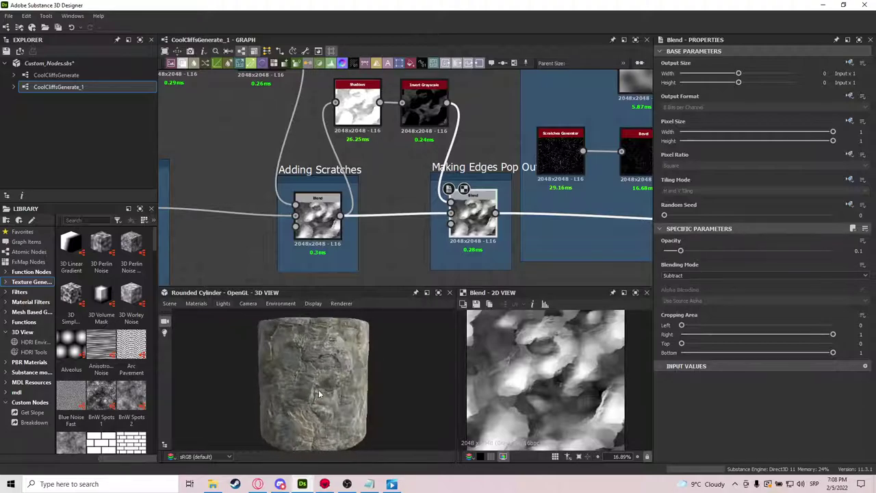
left_click_drag(314, 384, 307, 367)
Follow the Making Edges Pop Out output into the Scratches frame and examine the Scratches Generator's pattern and parameters
scroll(390, 217, "down", 4)
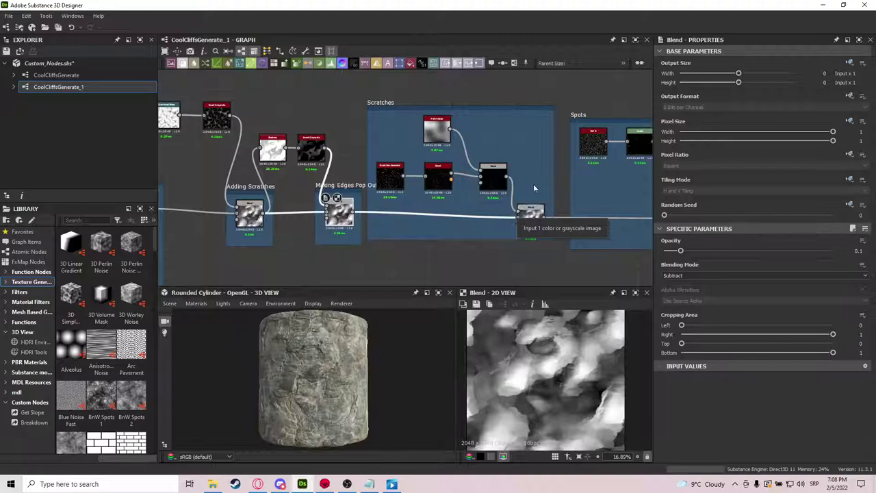
left_click_drag(529, 221, 530, 214)
scroll(441, 126, "up", 2)
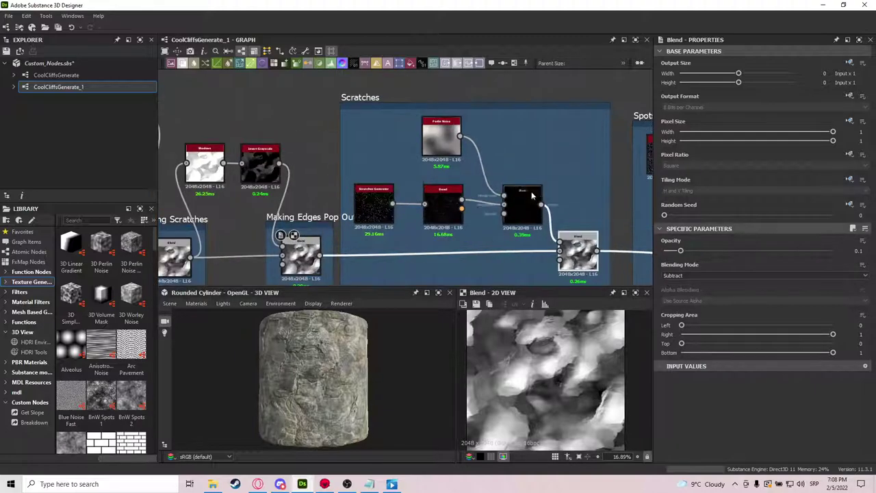
middle_click_drag(520, 150, 503, 134)
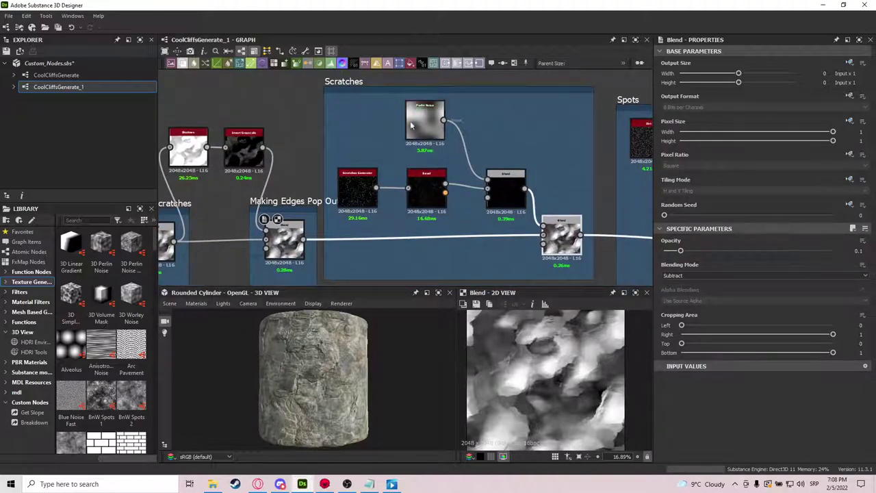
scroll(397, 181, "up", 1)
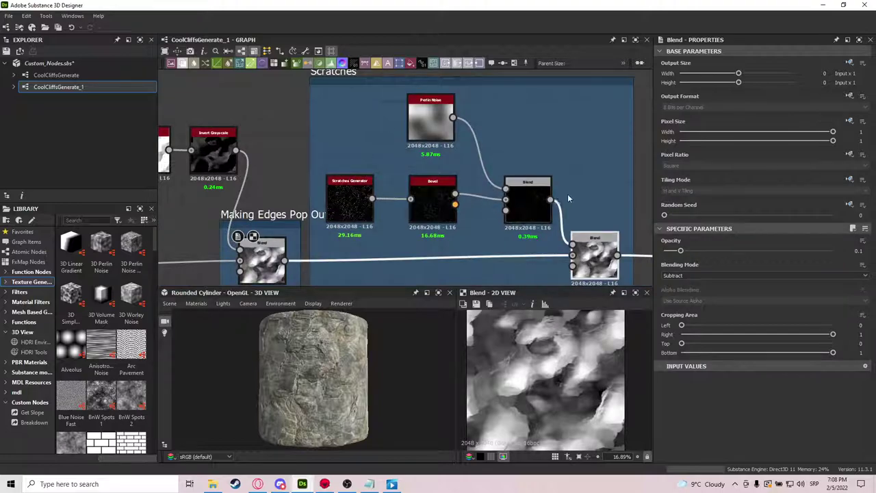
middle_click_drag(567, 198, 537, 169)
left_click(318, 172)
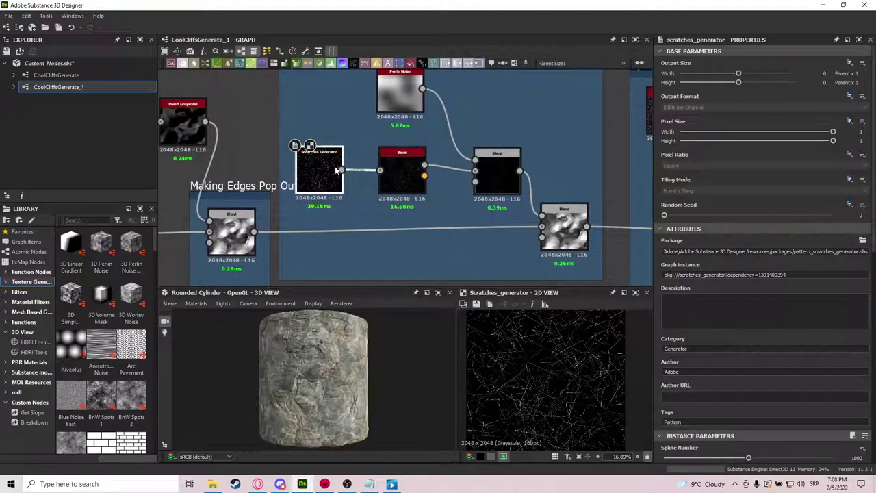
scroll(784, 373, "down", 2)
scroll(512, 354, "up", 3)
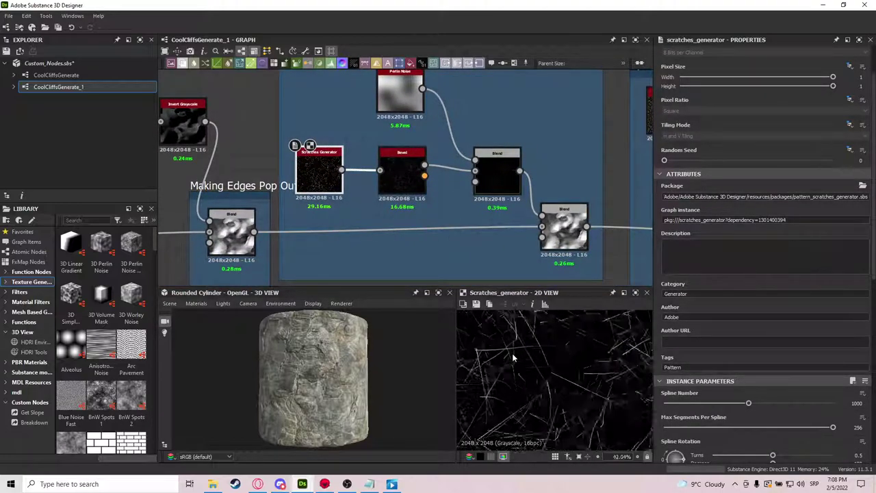
scroll(512, 356, "up", 2)
Preview the height output of the Bevel node in the Scratches frame in close-up
left_click(400, 171)
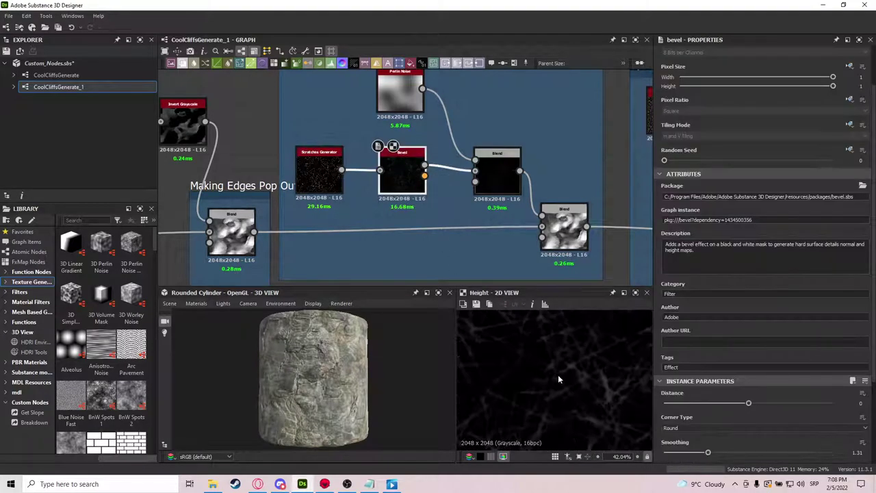
scroll(566, 377, "up", 4)
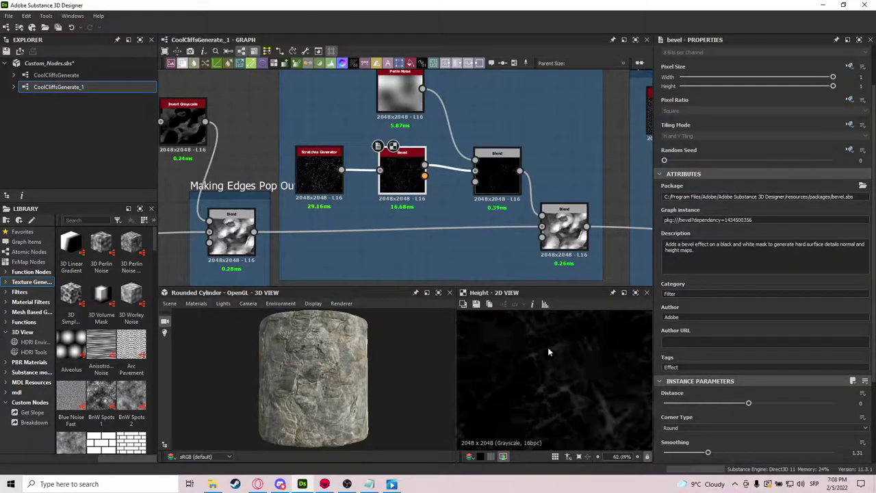
scroll(534, 356, "up", 2)
Compare the Blend after the Bevel in the Scratches frame with the Perlin Noise that feeds its foreground
double_click(496, 175)
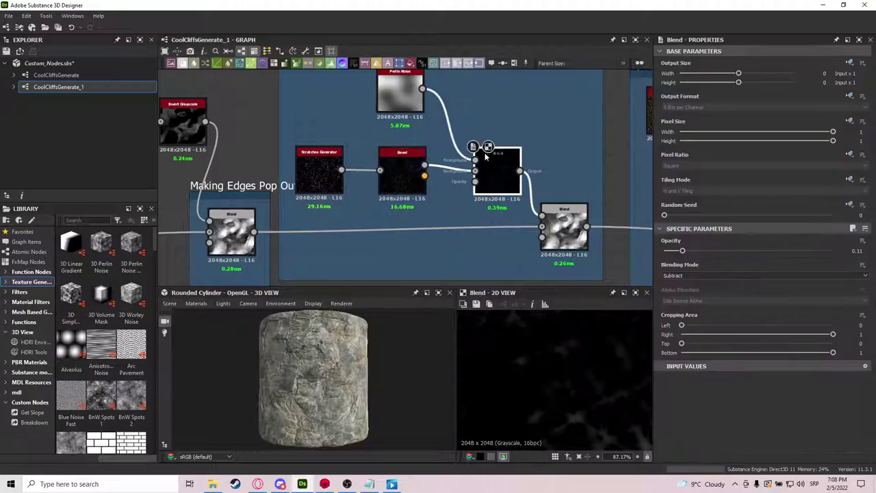
middle_click_drag(496, 175, 506, 261)
double_click(413, 177)
middle_click_drag(577, 261, 569, 201)
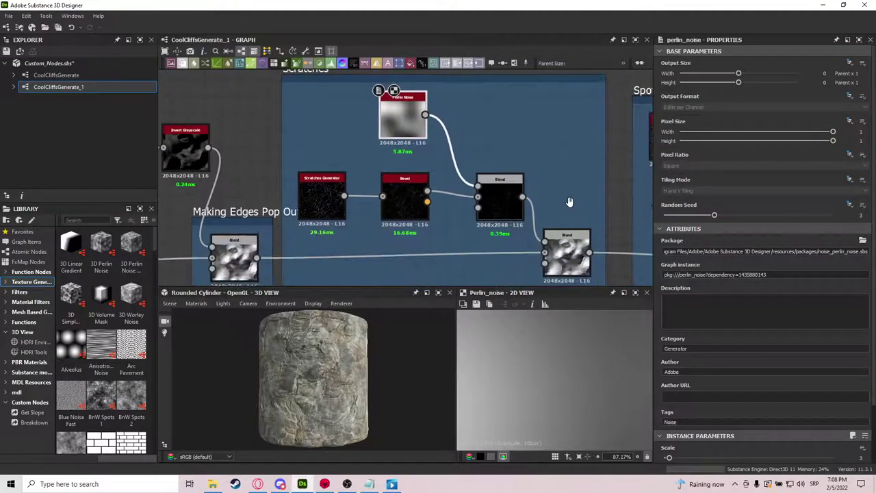
left_click(487, 203)
scroll(568, 377, "down", 4)
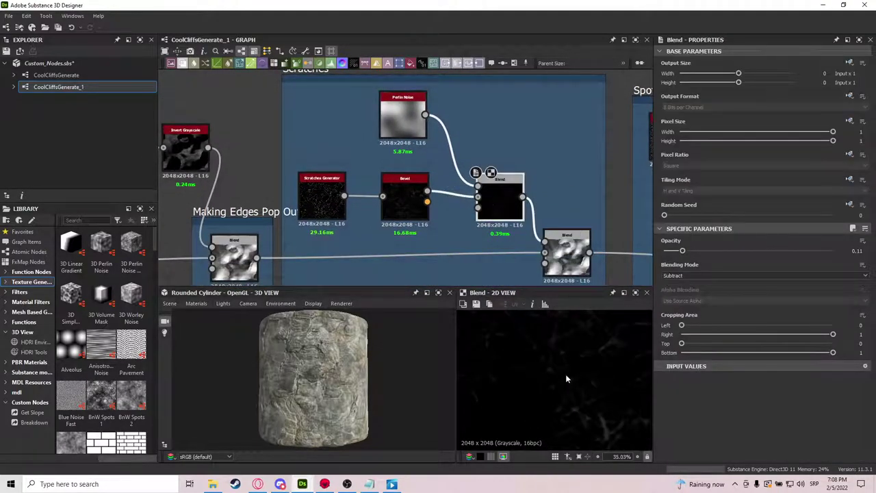
Compare the height output of the Bevel in the Scratches frame with the Blend that subtracts the Perlin Noise
scroll(568, 375, "down", 2)
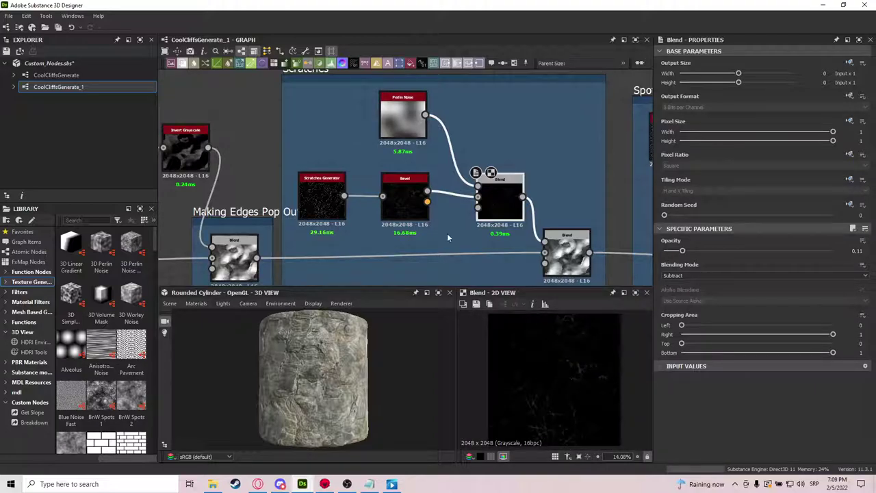
left_click(399, 196)
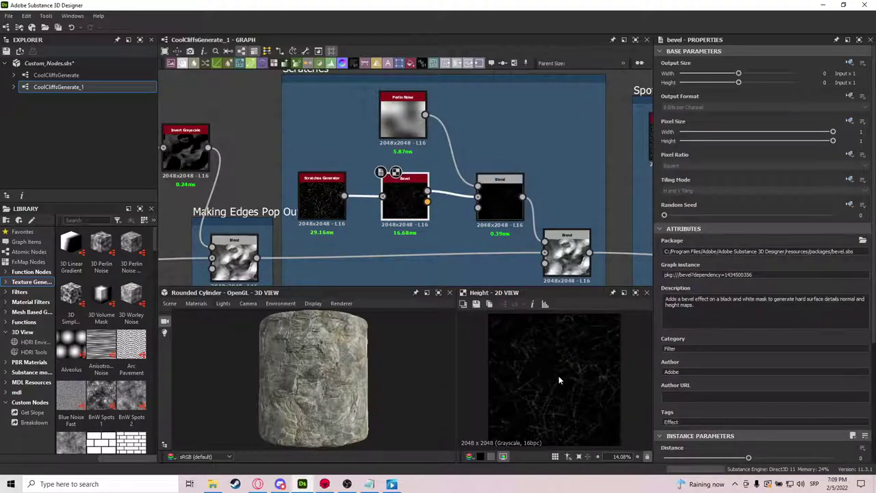
left_click(499, 202)
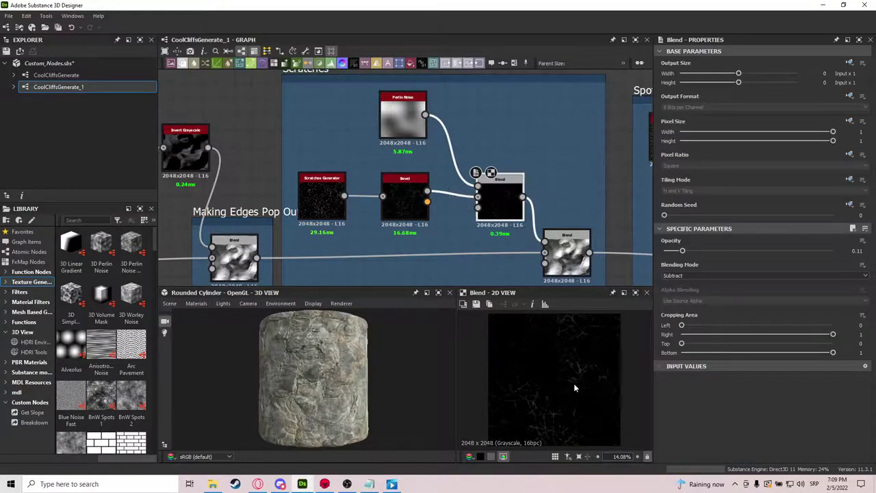
Preview the Scratches frame's final Blend, which subtracts the scratches from the height, in close-up
middle_click_drag(582, 267, 563, 214)
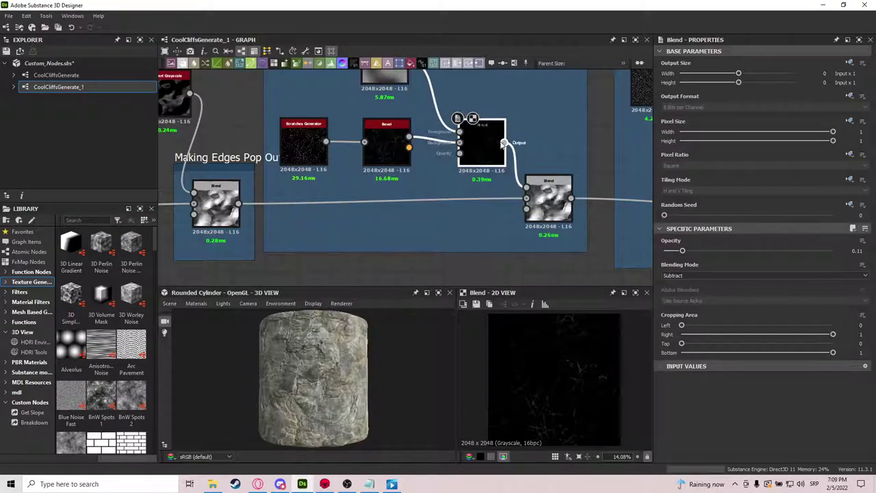
middle_click_drag(503, 142, 478, 153)
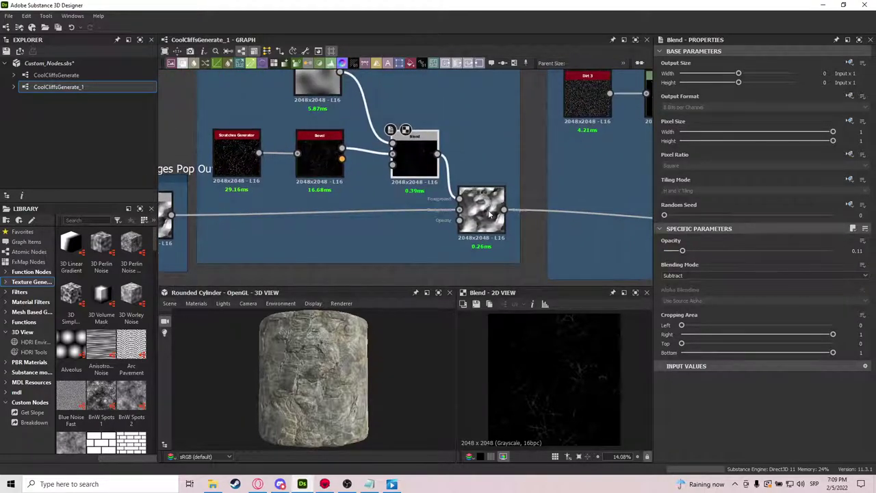
double_click(489, 214)
scroll(564, 380, "up", 5)
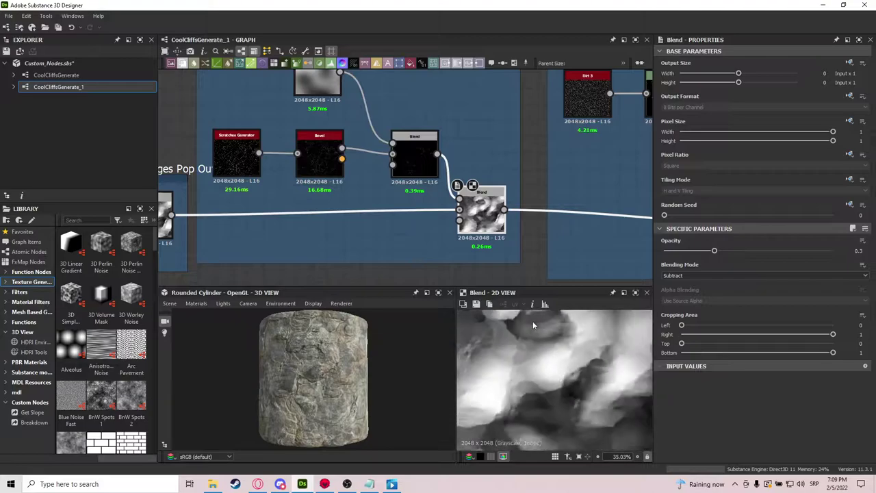
Follow the height chain into the Spots frame and examine its output Blend close up and as a whole
scroll(572, 214, "down", 2)
middle_click_drag(571, 214, 487, 198)
middle_click_drag(546, 197, 484, 213)
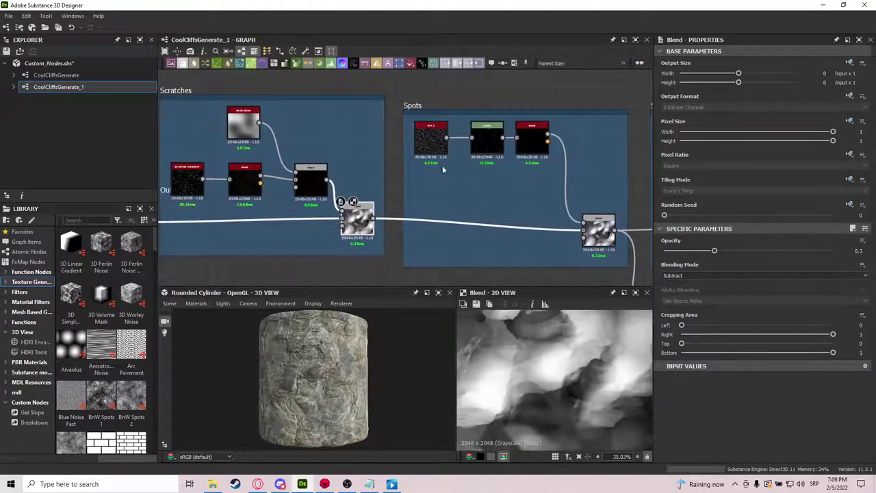
middle_click_drag(540, 145, 473, 121)
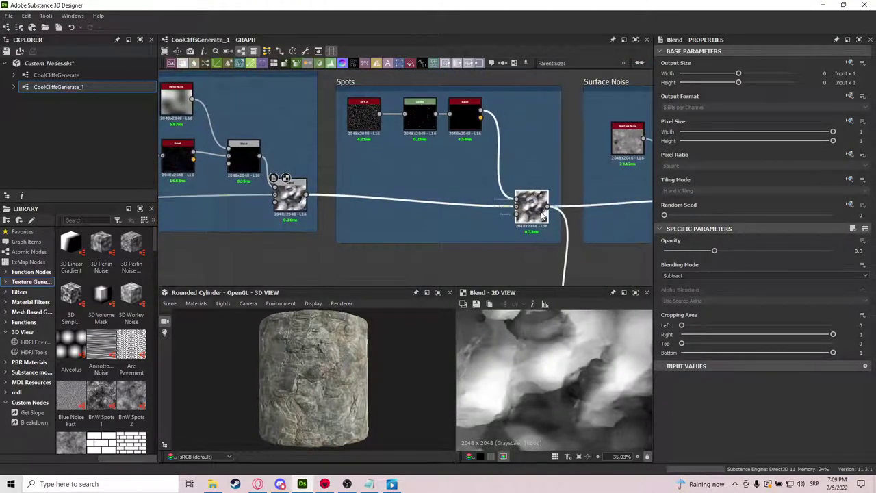
scroll(541, 371, "up", 2)
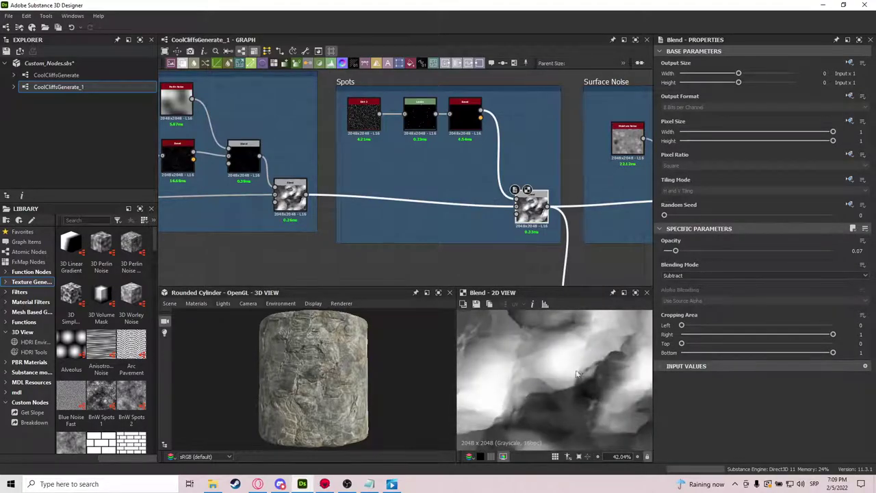
scroll(577, 372, "down", 5)
scroll(433, 185, "up", 2)
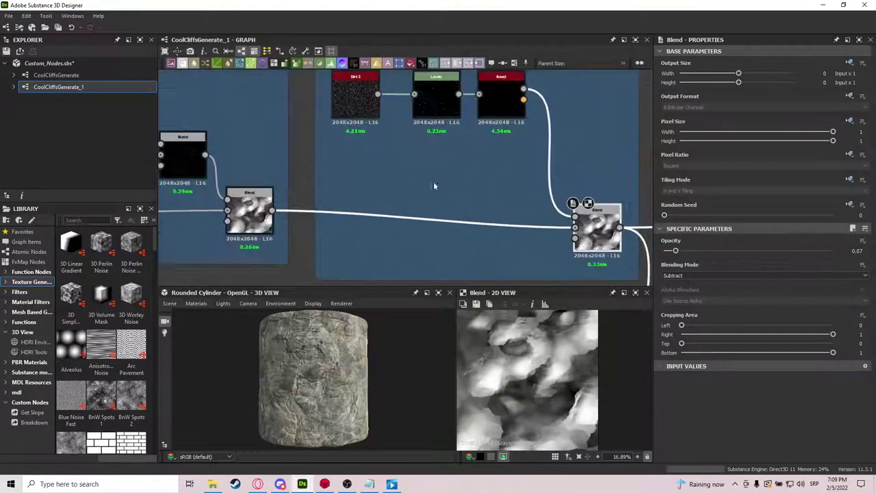
Preview the Dirt 3, Levels and Bevel nodes of the Spots frame one after another, zooming in on the spots
middle_click_drag(362, 127, 376, 185)
double_click(371, 168)
left_click(451, 162)
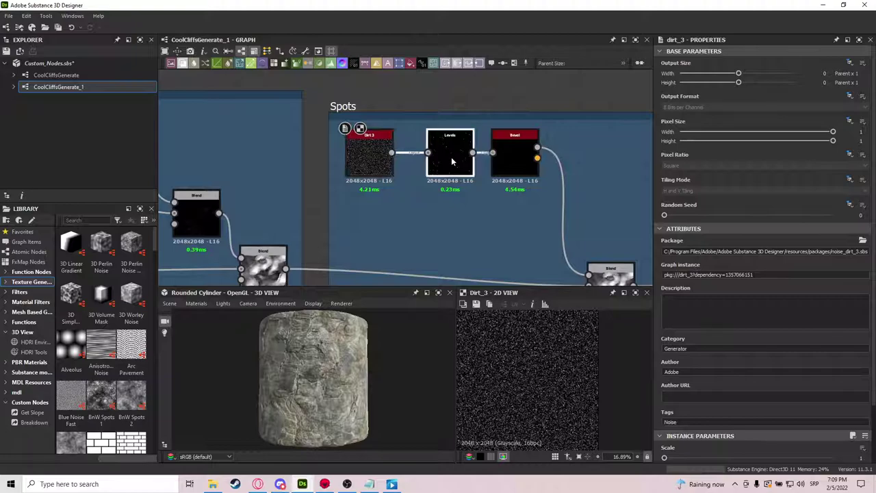
double_click(451, 162)
scroll(513, 375, "up", 8)
scroll(513, 374, "down", 1)
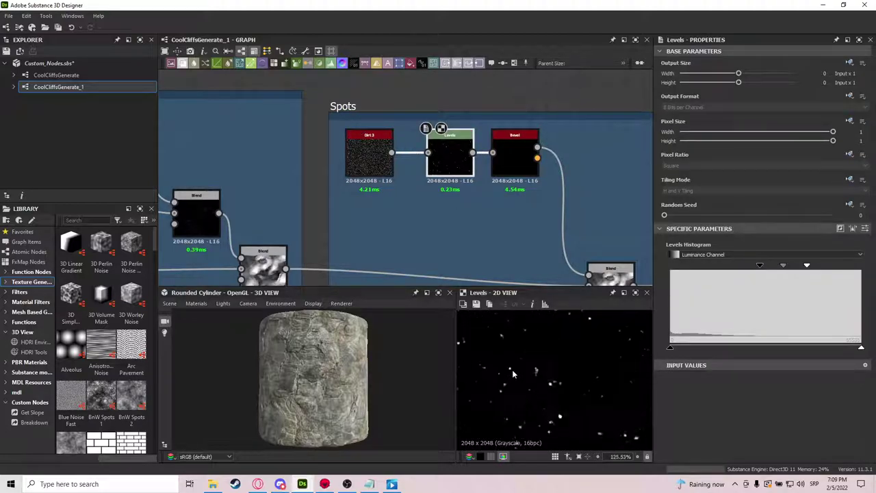
double_click(515, 160)
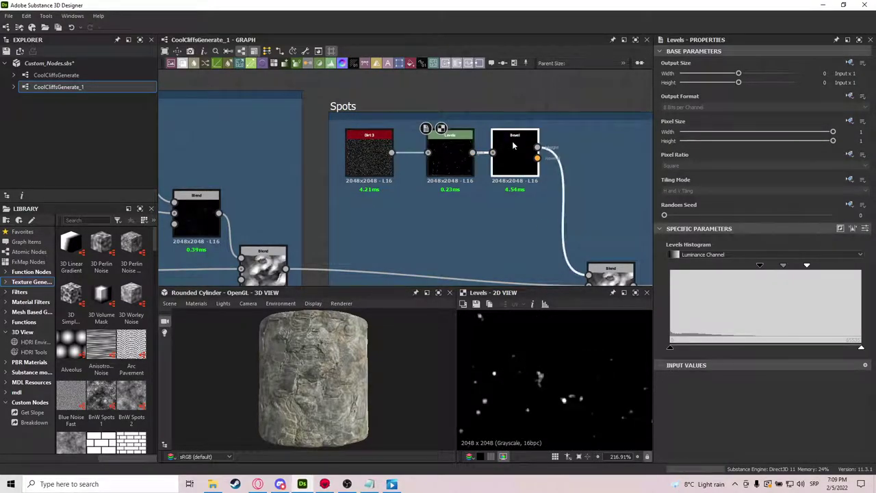
scroll(555, 369, "down", 2)
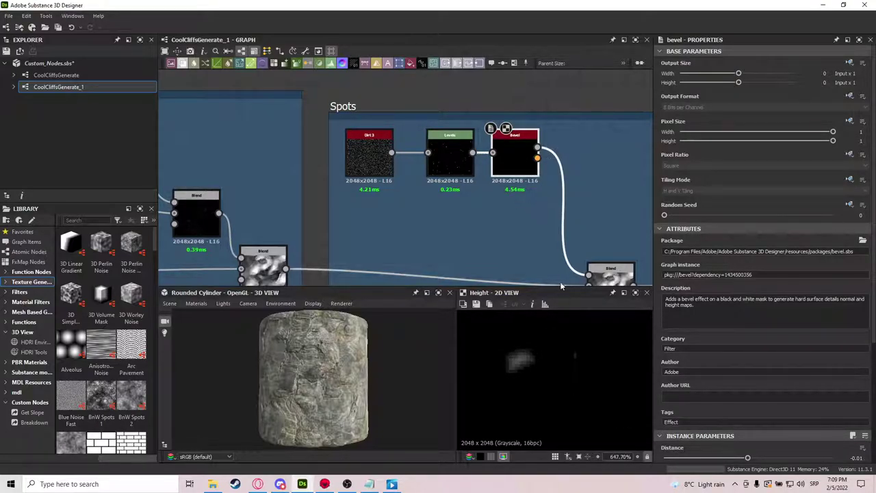
Preview the Spots frame's output Blend again and move its node level with the Scratches frame's final Blend
middle_click_drag(561, 284, 548, 266)
scroll(520, 327, "down", 3)
scroll(529, 375, "down", 2)
middle_click_drag(582, 223, 518, 137)
double_click(538, 189)
left_click_drag(540, 191, 532, 173)
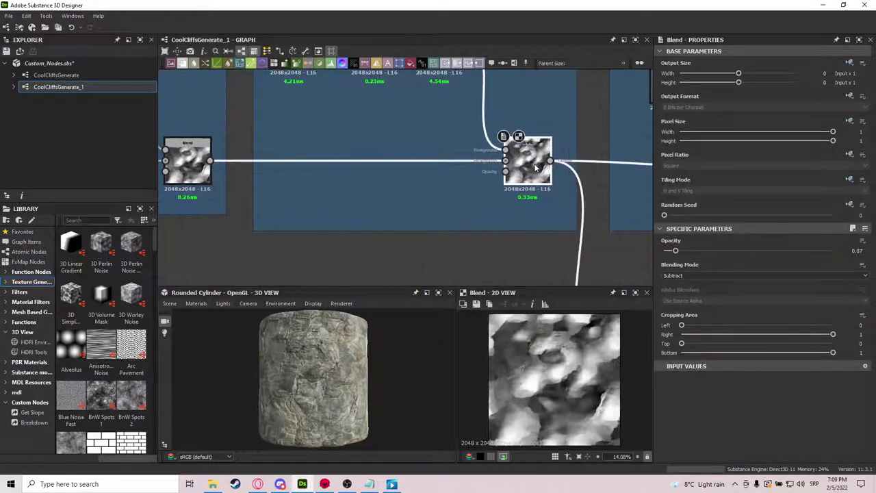
Follow the Spots output into the Surface Noise frame and preview the Blend that overlays the Moisture Noise
scroll(577, 157, "down", 3)
middle_click_drag(577, 157, 370, 179)
middle_click_drag(452, 179, 444, 213)
scroll(448, 201, "up", 2)
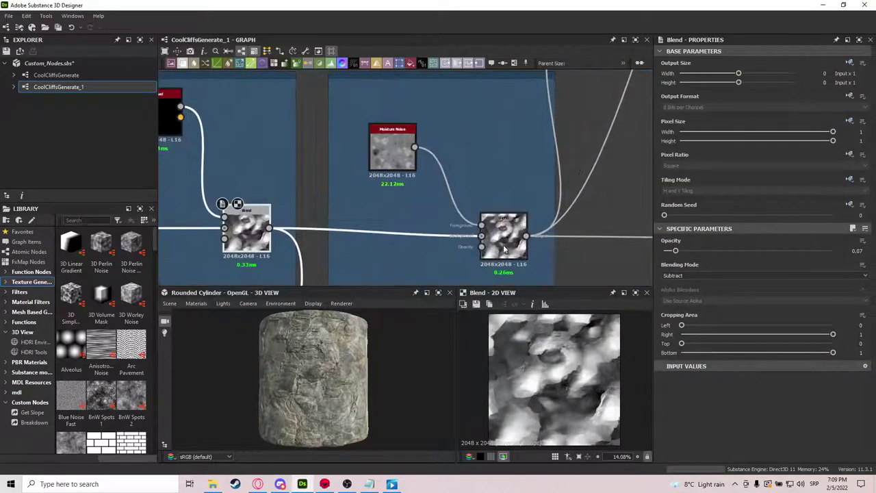
double_click(502, 229)
Trace the Surface Noise output up to the Initial Color Block in frame and briefly highlight that frame's nodes
middle_click_drag(532, 181, 411, 218)
scroll(481, 187, "down", 3)
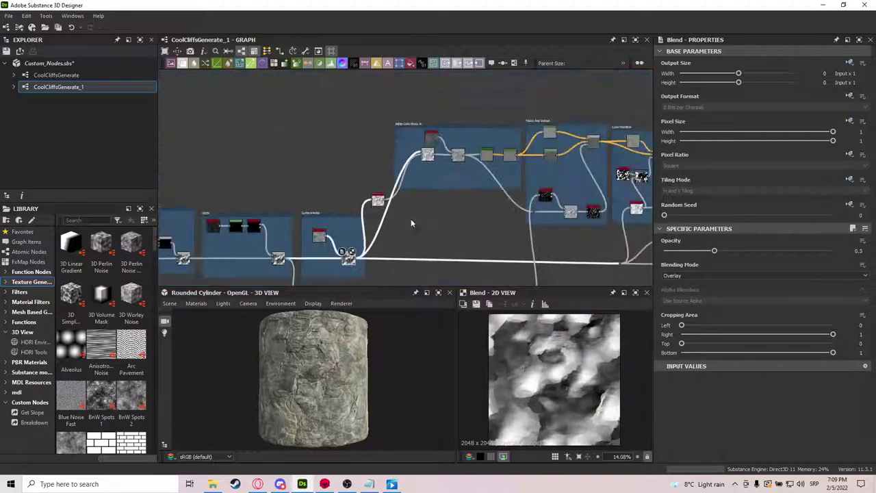
left_click_drag(377, 119, 453, 216)
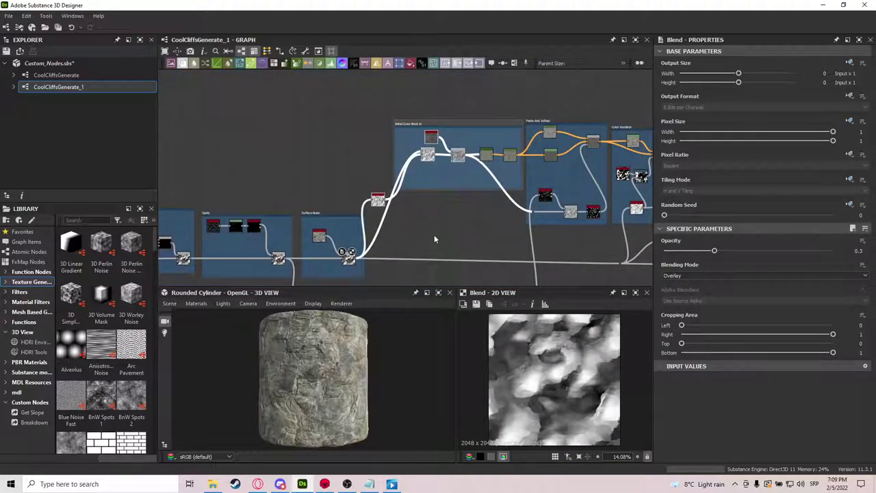
left_click(434, 235)
Return to the Surface Noise frame and examine its Blend and the 2D result in close-up
middle_click_drag(335, 214, 381, 187)
scroll(381, 188, "up", 3)
middle_click_drag(394, 231, 407, 189)
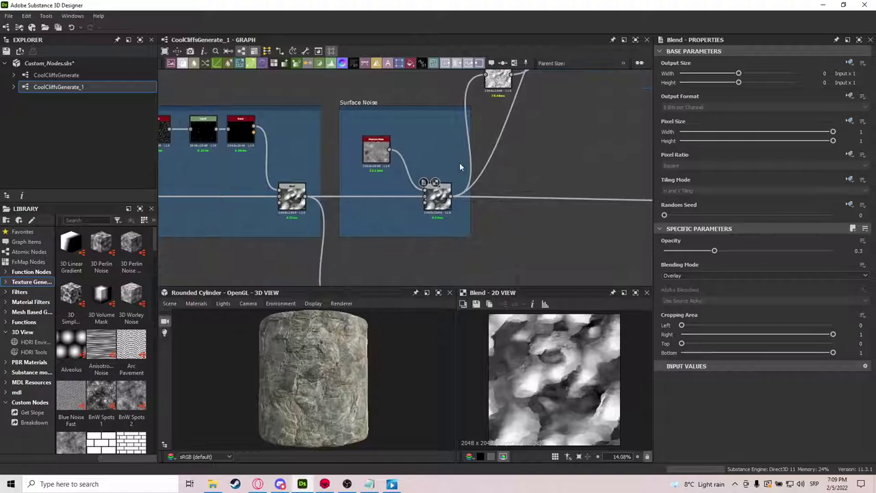
scroll(452, 154, "up", 2)
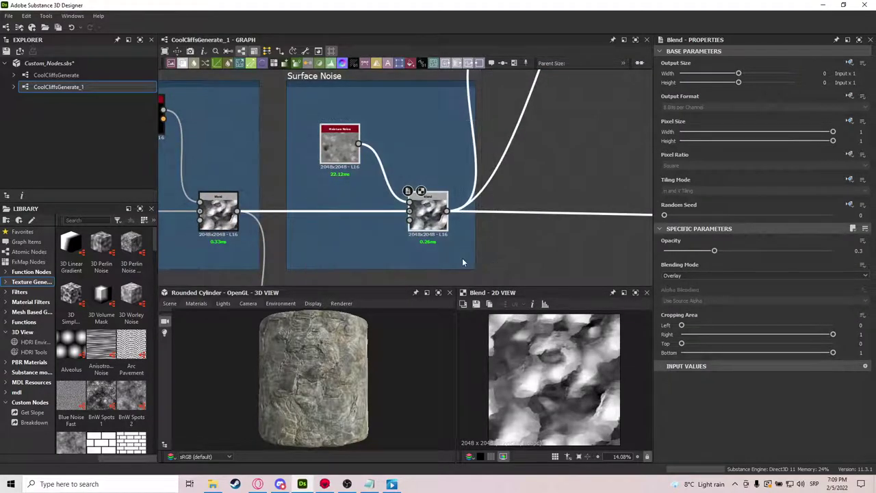
scroll(413, 194, "up", 3)
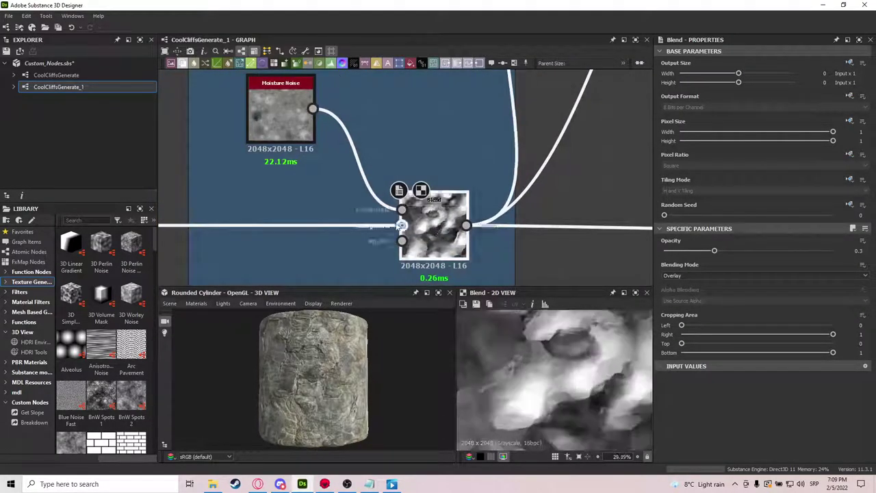
Compare the Moisture Noise with the Blend it feeds and move that Blend node slightly closer to the noise
middle_click_drag(399, 226, 425, 264)
double_click(298, 150)
double_click(462, 255)
left_click_drag(467, 254, 453, 255)
middle_click_drag(497, 212, 474, 146)
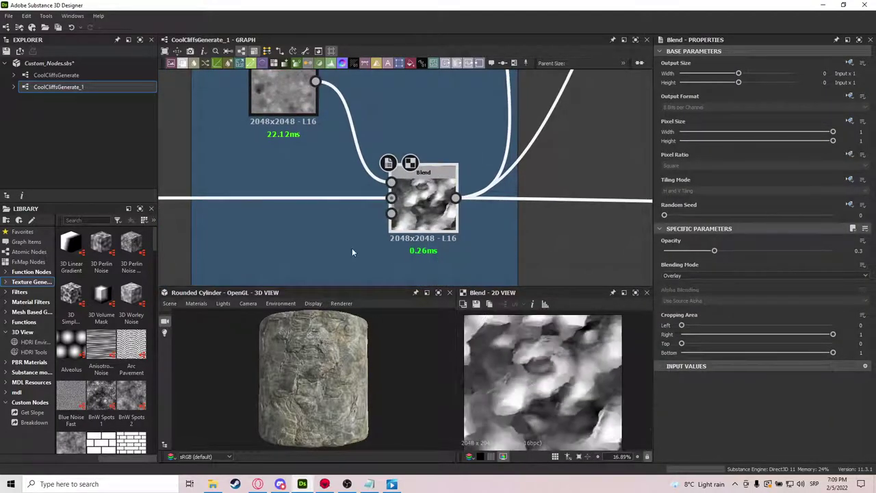
Inspect the fine surface noise in the 2D preview of the Surface Noise Blend
middle_click_drag(352, 253, 476, 232)
scroll(549, 373, "up", 2)
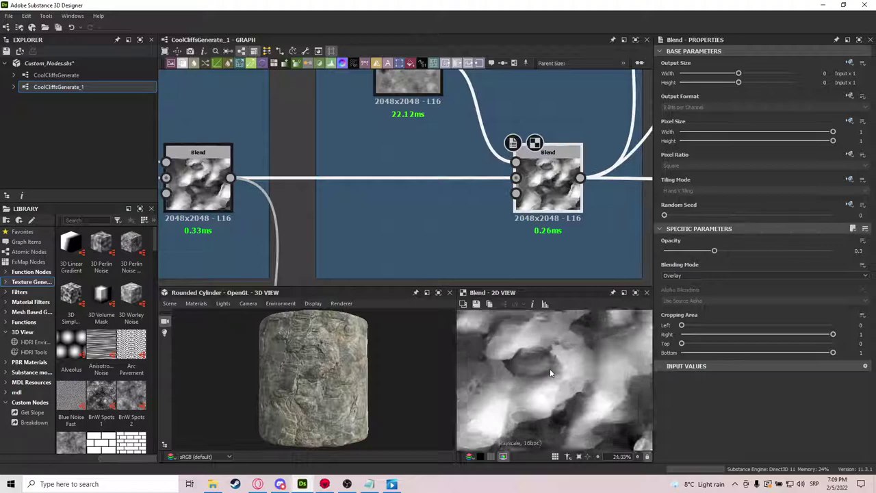
scroll(526, 371, "up", 4)
scroll(523, 370, "down", 5)
Survey the graph from the height frames through the color frames and select the Initial Color Block in frame
scroll(419, 177, "down", 9)
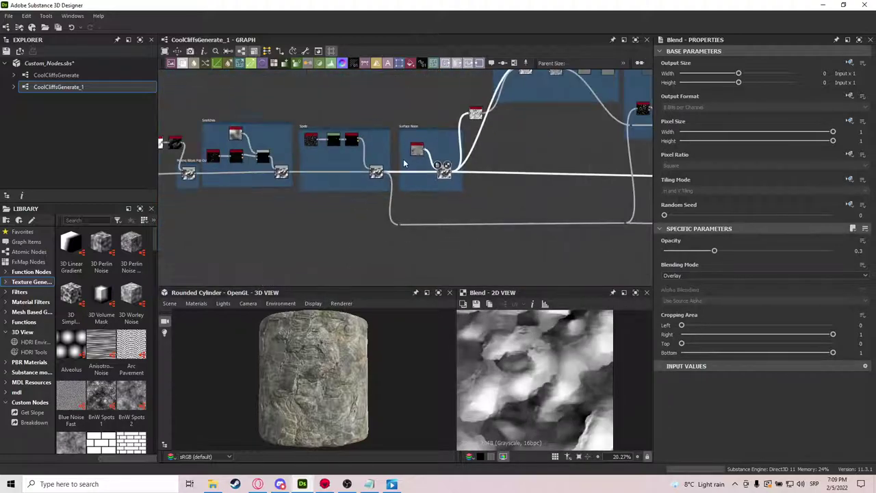
middle_click_drag(527, 190, 468, 252)
middle_click_drag(488, 187, 383, 154)
scroll(451, 203, "down", 2)
middle_click_drag(451, 204, 400, 217)
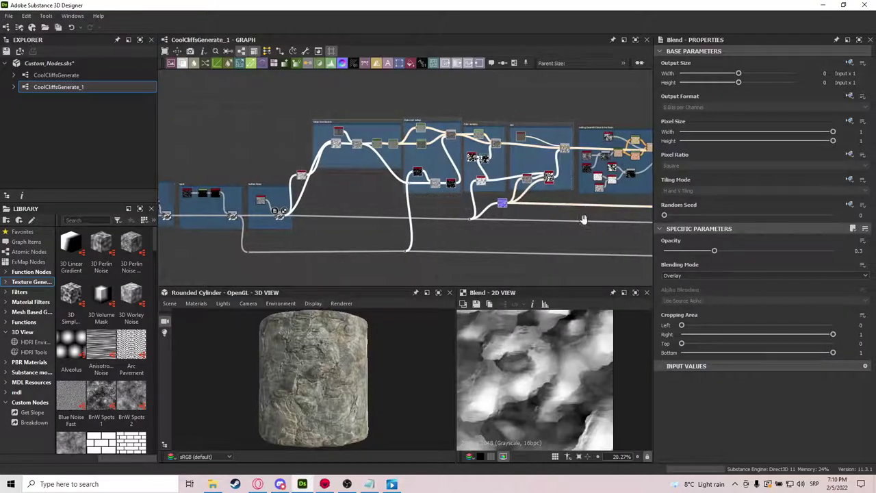
middle_click_drag(583, 220, 566, 221)
scroll(338, 142, "up", 3)
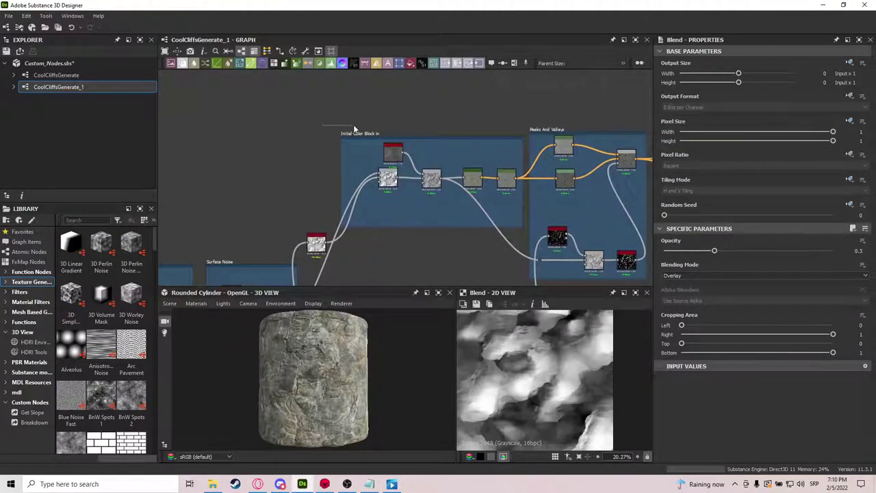
mouse_move(412, 132)
left_mouse_down()
mouse_move(379, 135)
mouse_move(398, 141)
left_mouse_up()
Preview the Ambient Occlusion (HBAO) node between the Surface Noise and Initial Color Block in frames
middle_click_drag(354, 249, 416, 198)
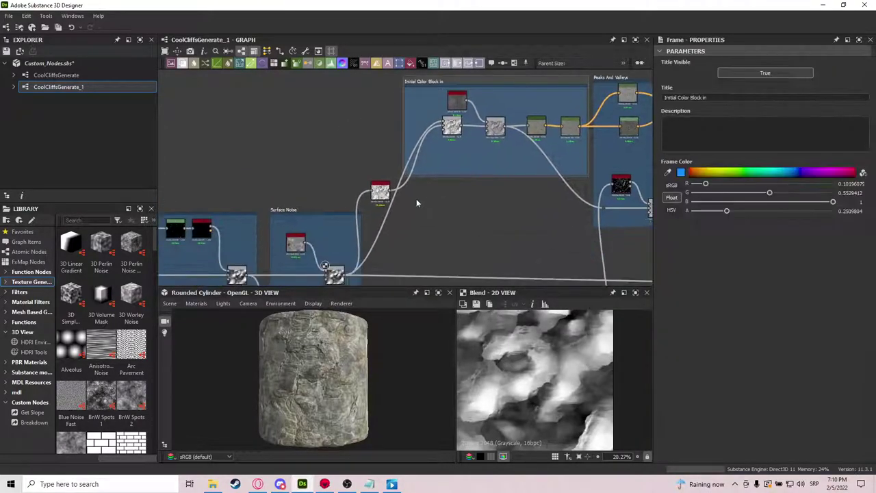
scroll(388, 192, "up", 3)
double_click(376, 197)
middle_click_drag(456, 236, 529, 174)
middle_click_drag(448, 209, 415, 234)
scroll(412, 169, "up", 3)
scroll(582, 150, "down", 3)
Preview the first Blend in the Initial Color Block in frame and trace its inputs back to the ambient occlusion
middle_click_drag(584, 152, 408, 236)
middle_click_drag(456, 178, 405, 294)
scroll(409, 185, "up", 3)
double_click(408, 186)
middle_click_drag(455, 272, 508, 176)
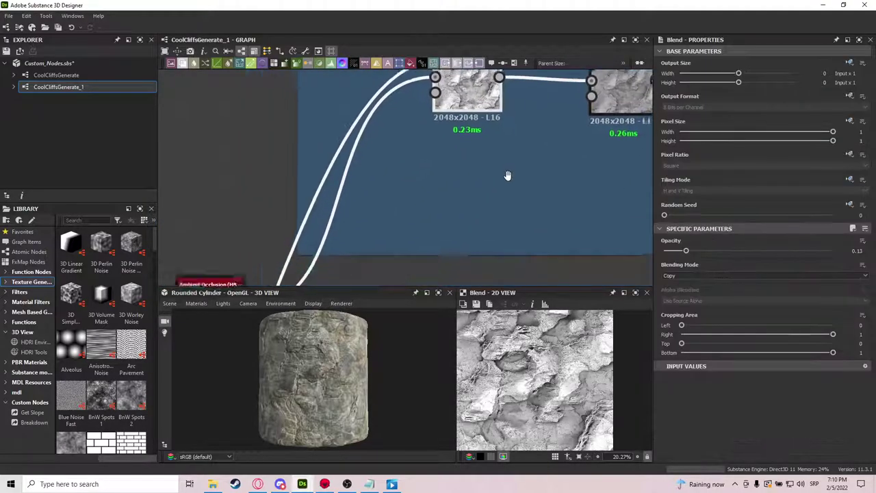
Compare the ambient occlusion with the first color Blend and move that Blend node slightly towards the second Blend
scroll(473, 204, "down", 1)
middle_click_drag(473, 204, 493, 199)
left_click(268, 274)
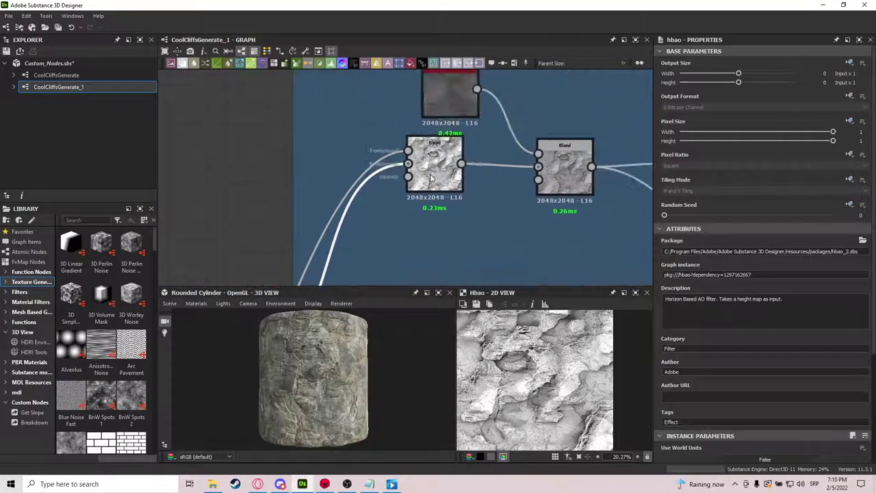
double_click(431, 178)
middle_click_drag(512, 199, 453, 240)
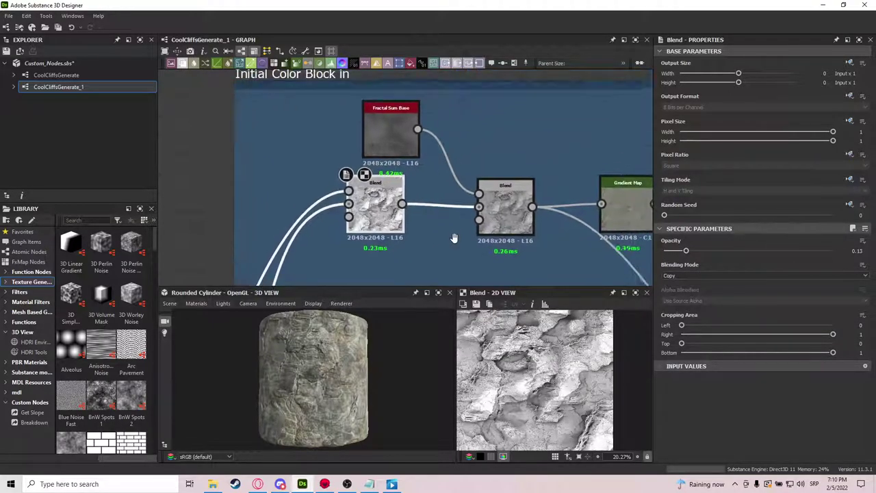
left_click_drag(386, 204, 405, 204)
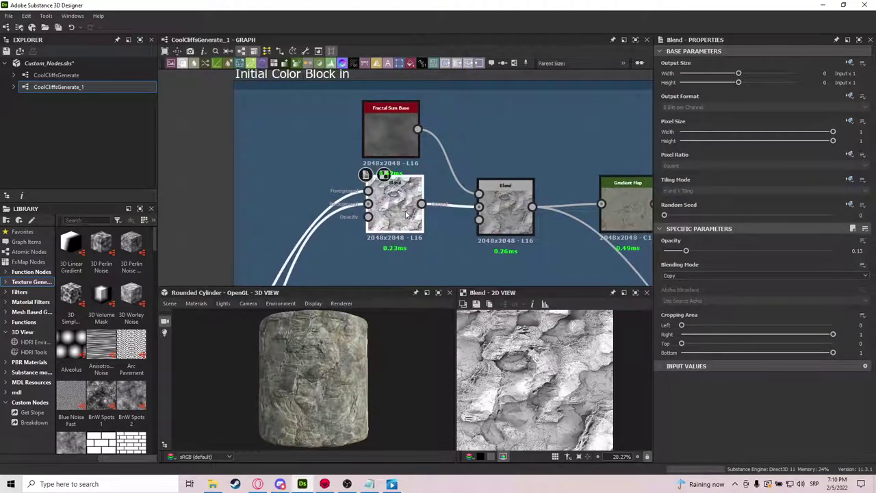
Preview the Fractal Sum Base and compare the Blends before and after it is mixed in, in close-up
double_click(390, 120)
double_click(505, 202)
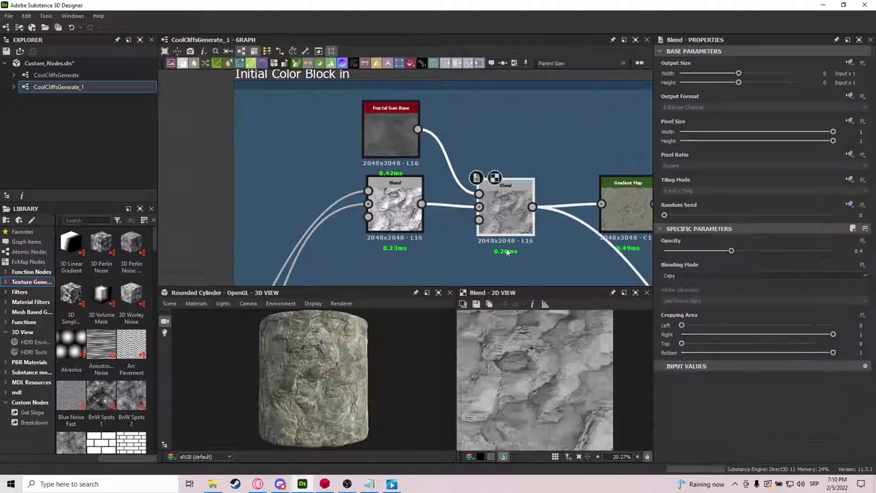
scroll(518, 350, "up", 3)
scroll(519, 351, "up", 3)
double_click(395, 217)
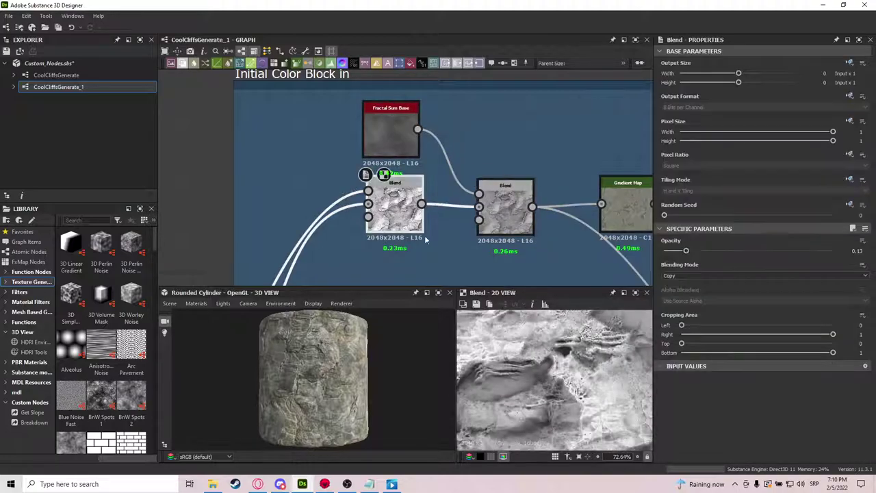
double_click(507, 207)
Examine the Blend that mixes in the Fractal Sum Base as a whole texture and in close-up
scroll(599, 392, "down", 4)
scroll(578, 373, "down", 3)
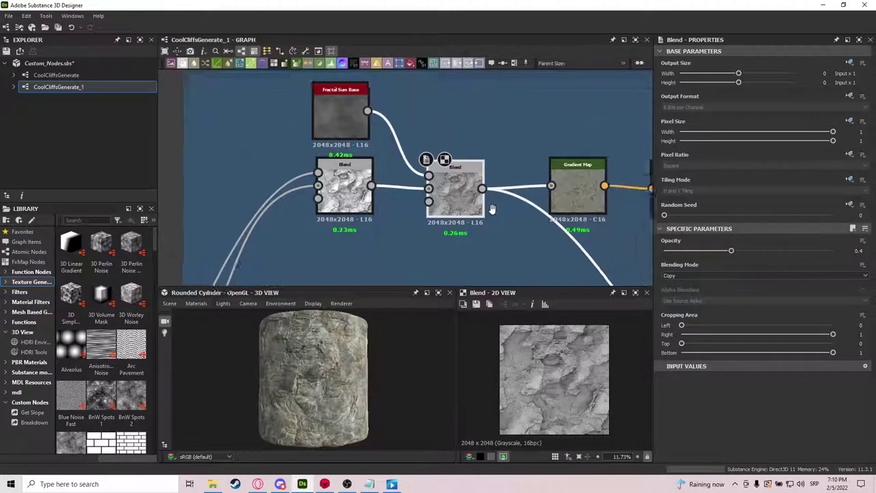
scroll(555, 373, "up", 6)
scroll(555, 373, "down", 1)
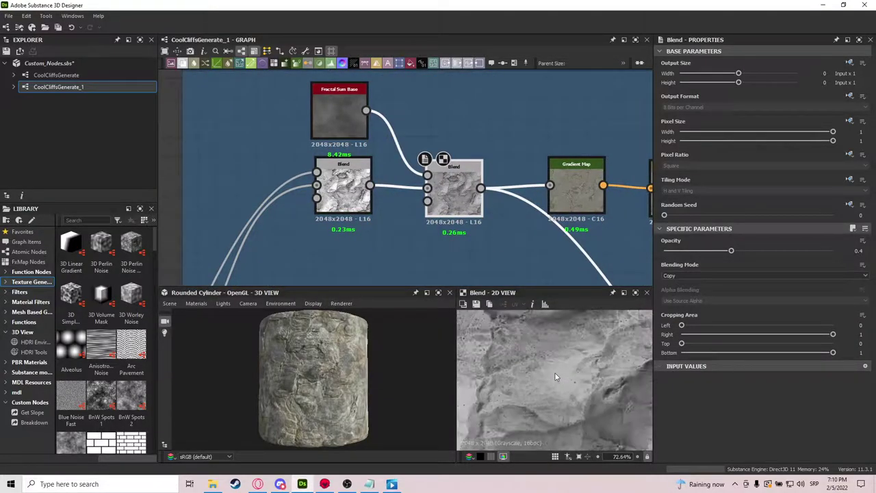
Preview the Gradient Map as a whole texture and compare it with the HSL node that follows it
scroll(520, 226, "down", 1)
left_click(517, 169)
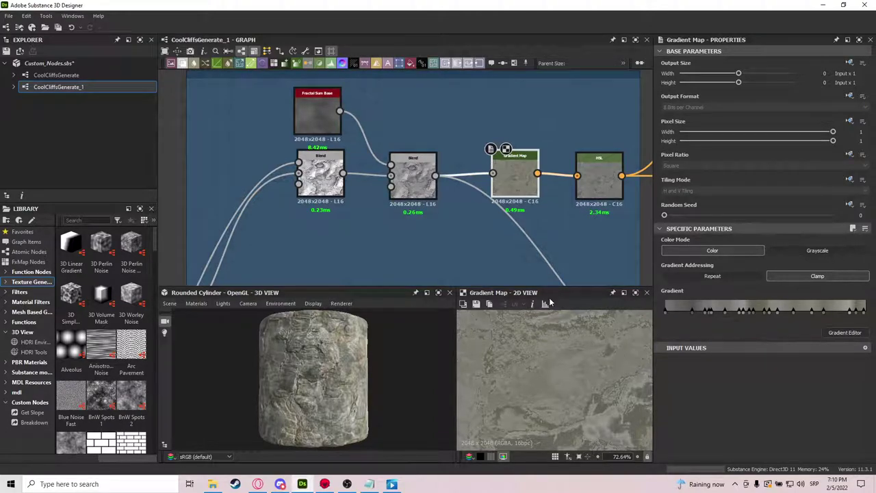
scroll(566, 403, "down", 11)
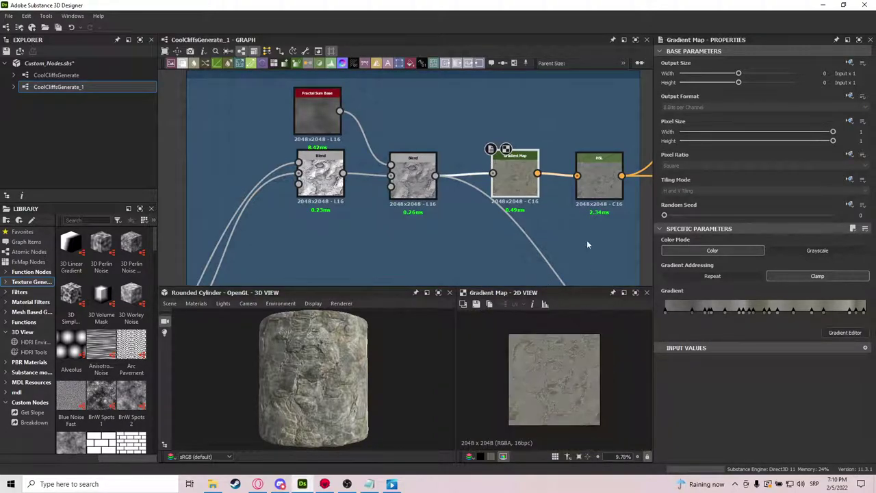
middle_click_drag(586, 239, 418, 216)
left_click(447, 172)
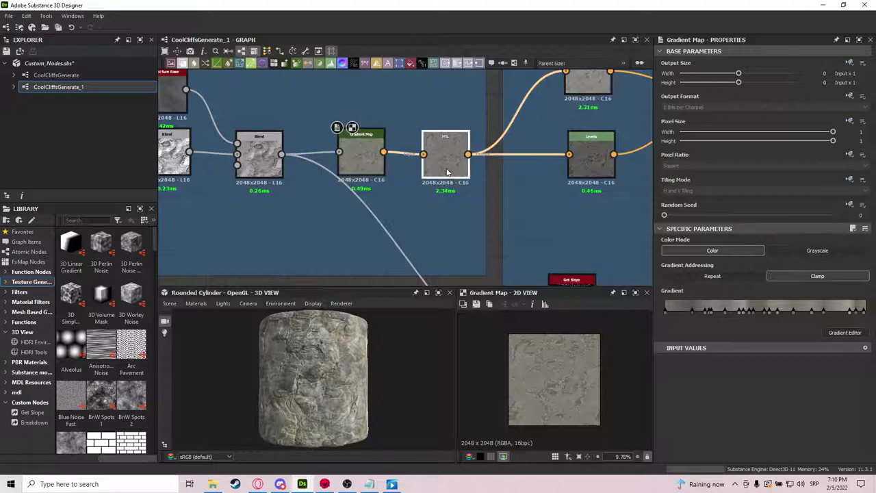
middle_click_drag(405, 180, 386, 209)
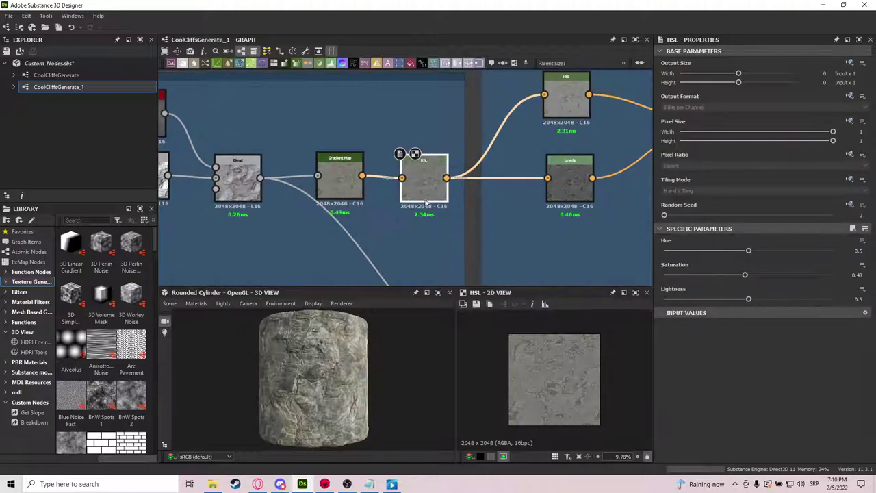
middle_click_drag(459, 204, 387, 228)
Compare the HSL and Levels nodes in the Peaks And Valleys frame by previewing them alternately
middle_click_drag(504, 125, 459, 132)
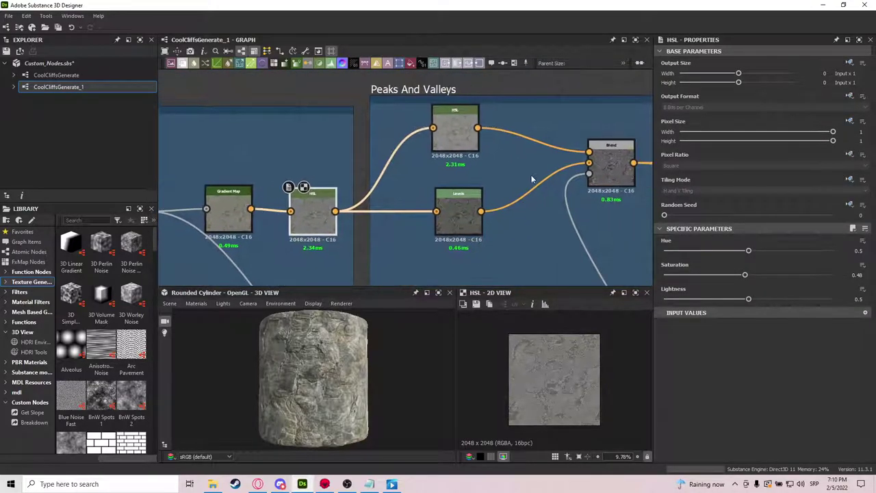
left_click(444, 136)
left_click(457, 208)
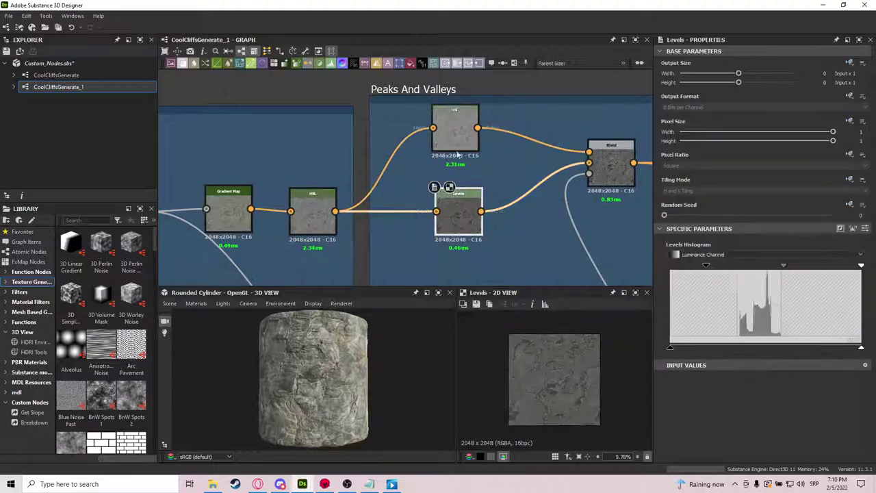
left_click(453, 140)
left_click(455, 207)
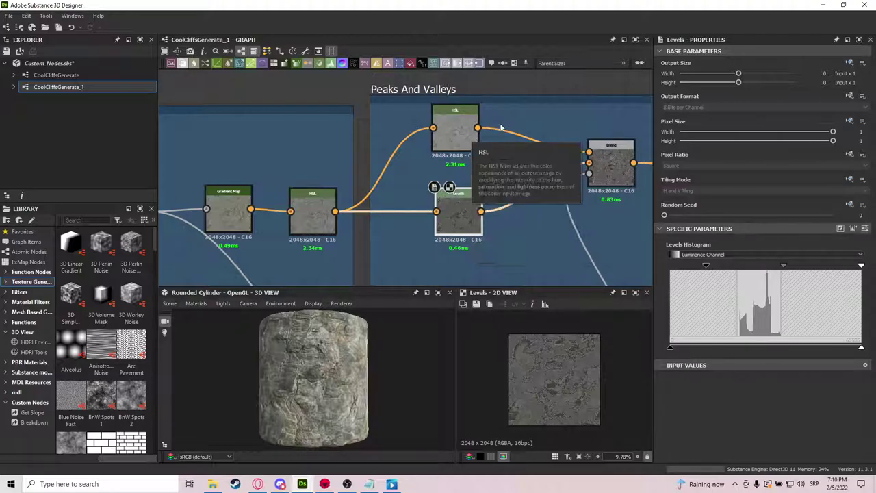
left_click_drag(500, 126, 423, 267)
left_click(528, 230)
double_click(455, 123)
double_click(459, 205)
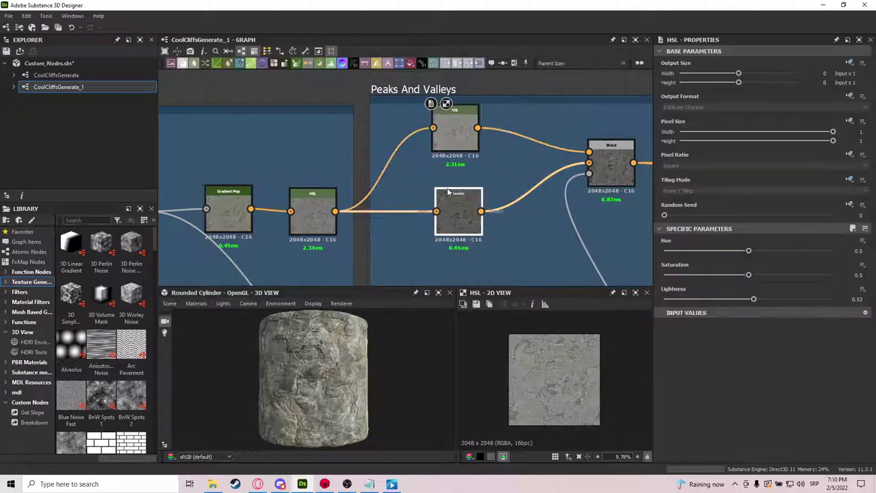
left_click(467, 147)
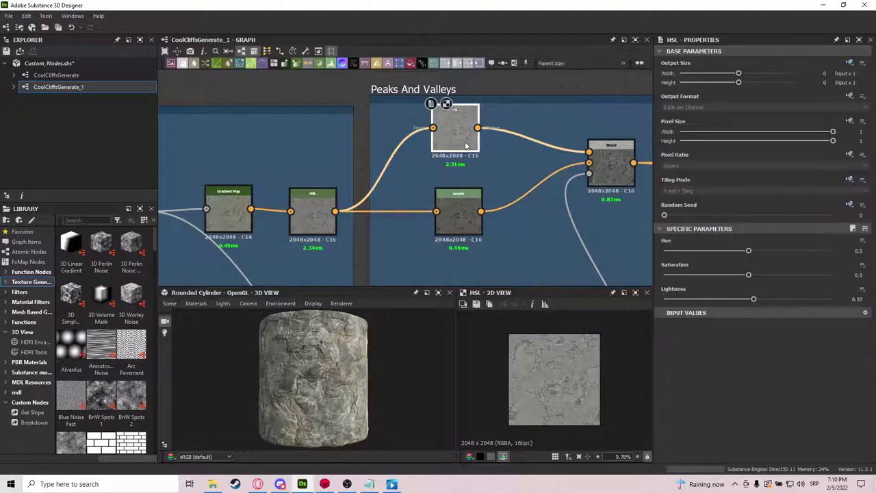
left_click(450, 224)
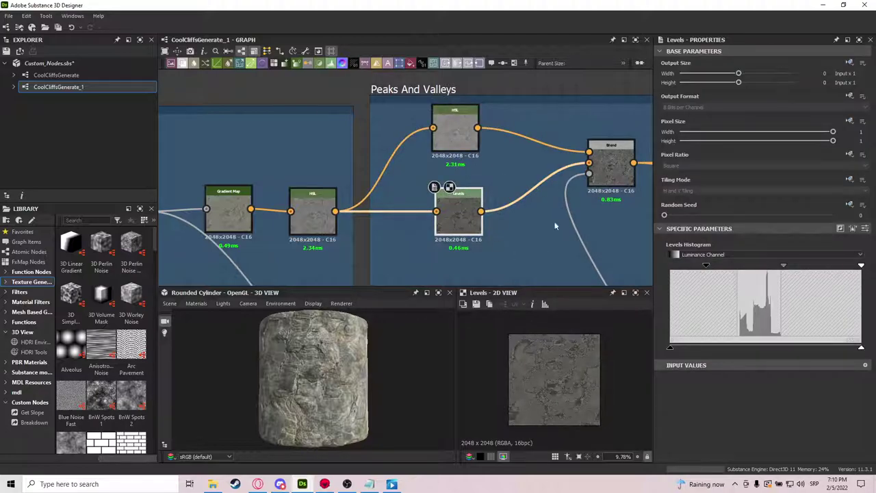
Preview the Peaks And Valleys Blend and trace its opacity input back to the Get Slope, Blend and Histogram Scan chain
middle_click_drag(555, 226, 514, 222)
left_click(567, 171)
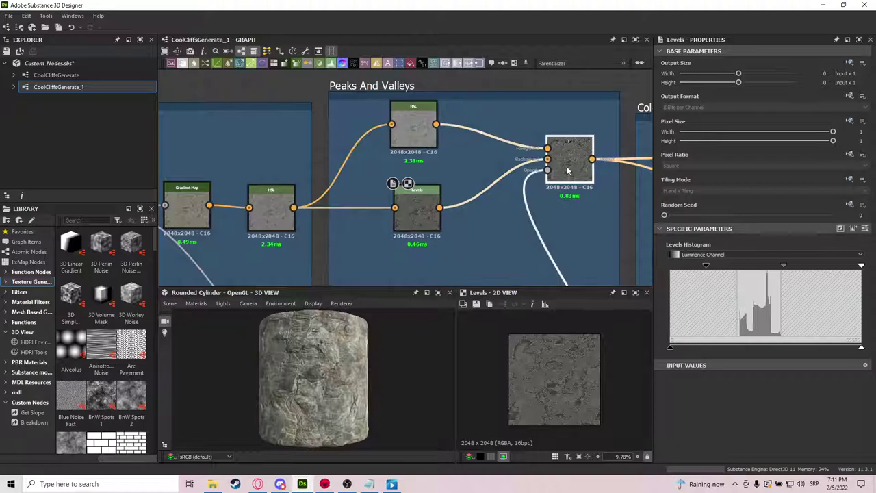
double_click(568, 171)
scroll(578, 261, "down", 2)
middle_click_drag(576, 267, 522, 185)
middle_click_drag(502, 257, 468, 187)
scroll(469, 191, "up", 3)
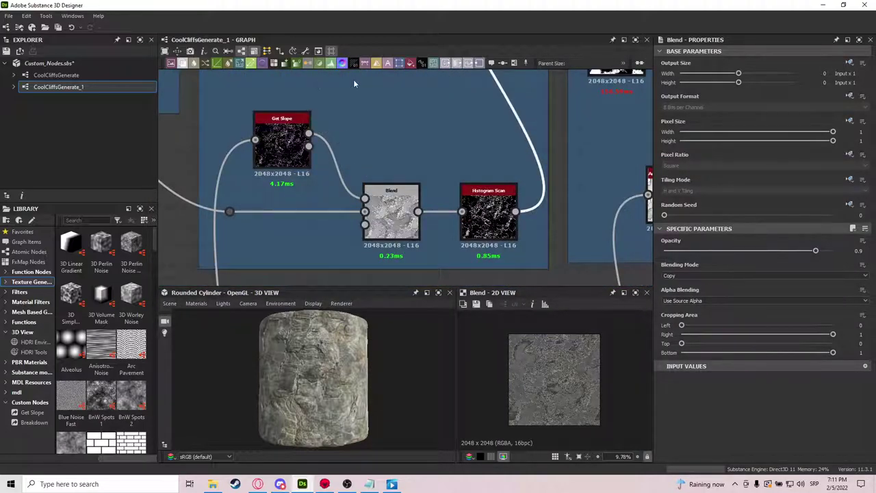
Preview the Get Slope mask and trace its input back to the Blend just before the Surface Noise frame
left_click_drag(230, 187, 310, 122)
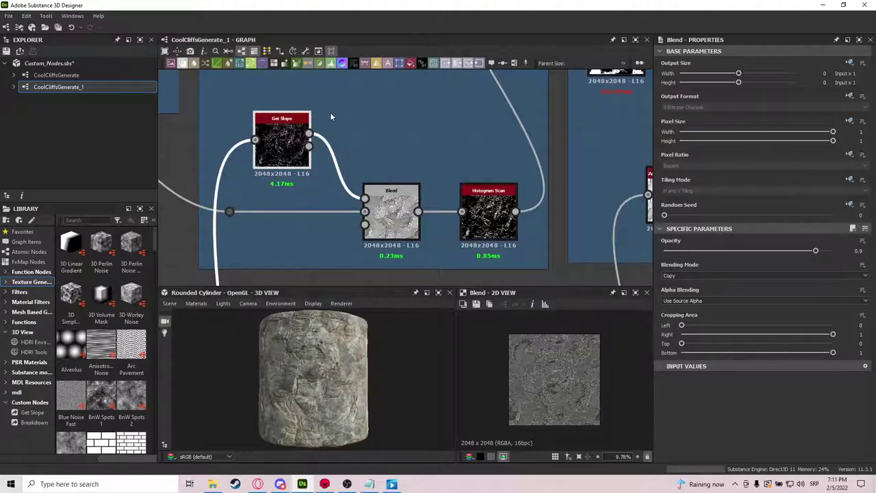
left_click(279, 143)
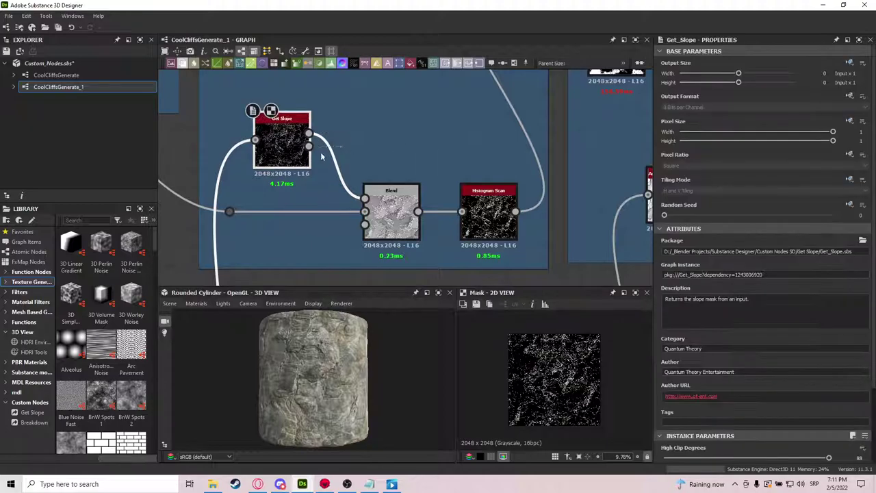
scroll(354, 226, "down", 5)
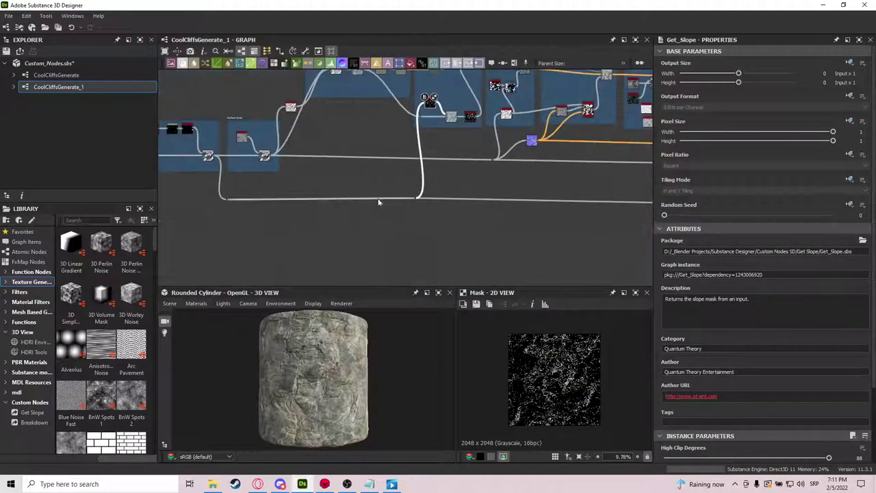
middle_click_drag(394, 163, 449, 164)
middle_click_drag(266, 170, 343, 164)
scroll(343, 165, "up", 6)
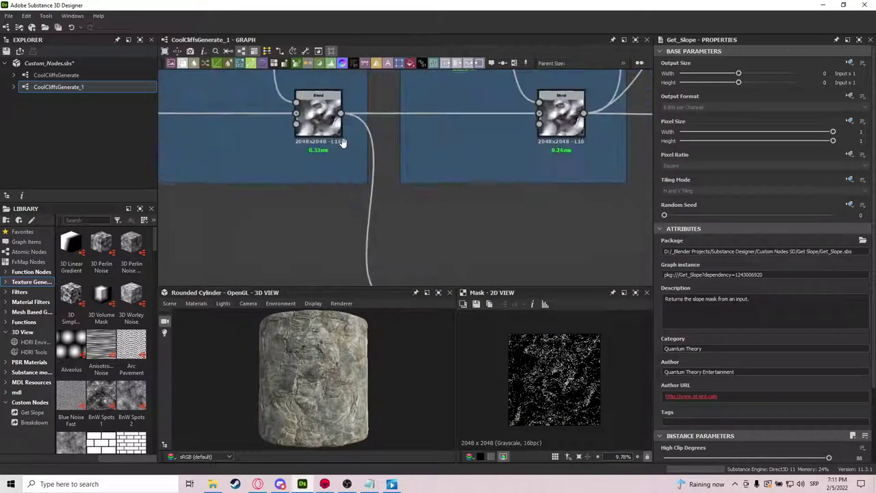
middle_click_drag(342, 113, 343, 186)
scroll(344, 187, "down", 3)
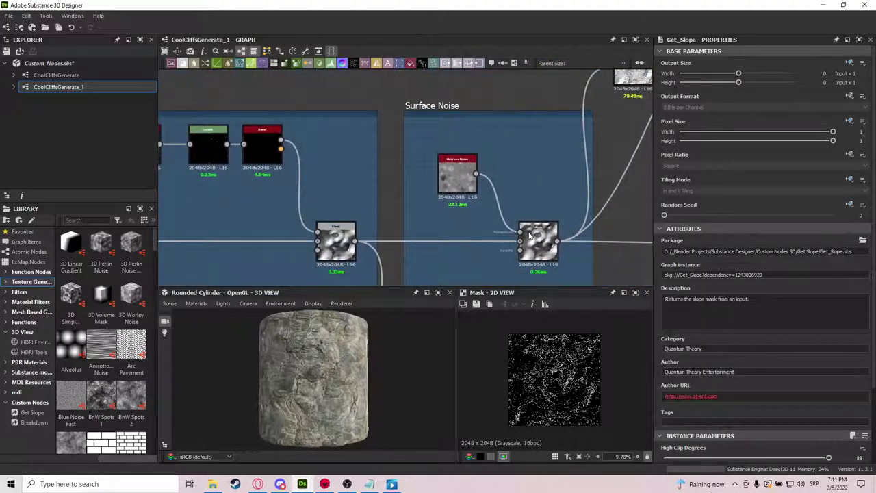
middle_click_drag(528, 235, 460, 123)
left_click(264, 127)
Return to the Get Slope node and examine its mask in close-up
scroll(264, 127, "down", 2)
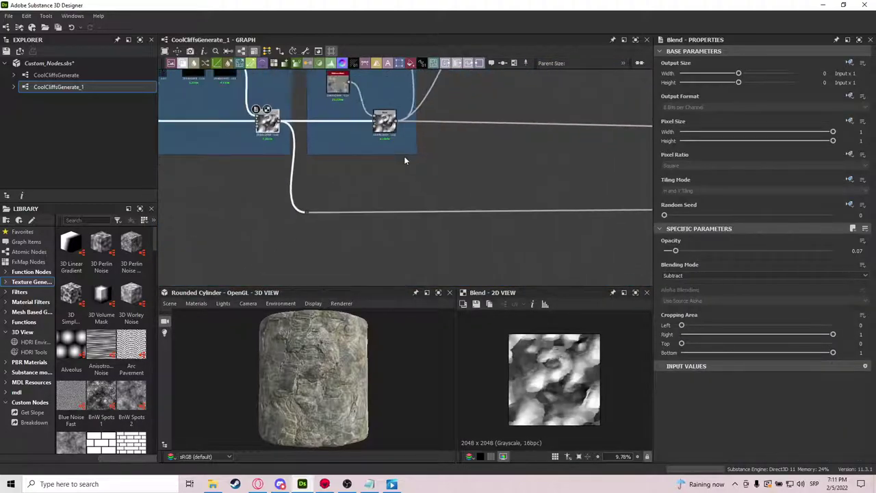
middle_click_drag(573, 134, 339, 195)
middle_click_drag(490, 137, 421, 191)
scroll(430, 137, "up", 3)
double_click(428, 132)
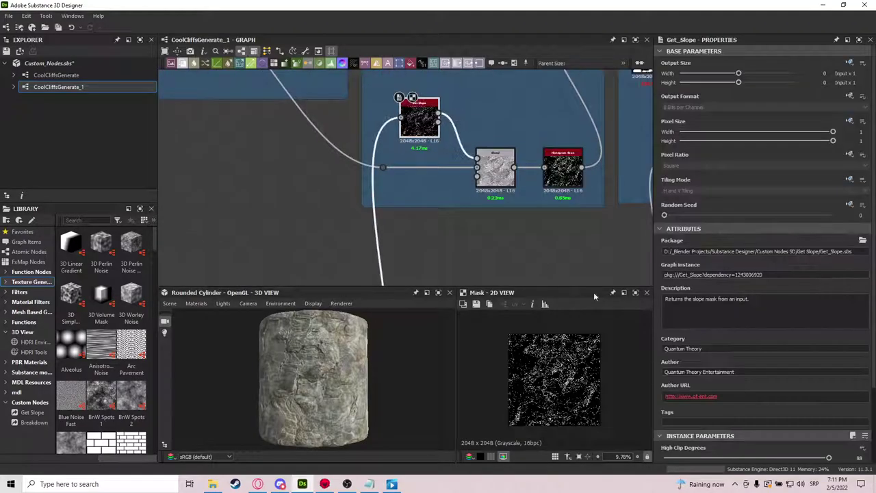
scroll(577, 366, "up", 5)
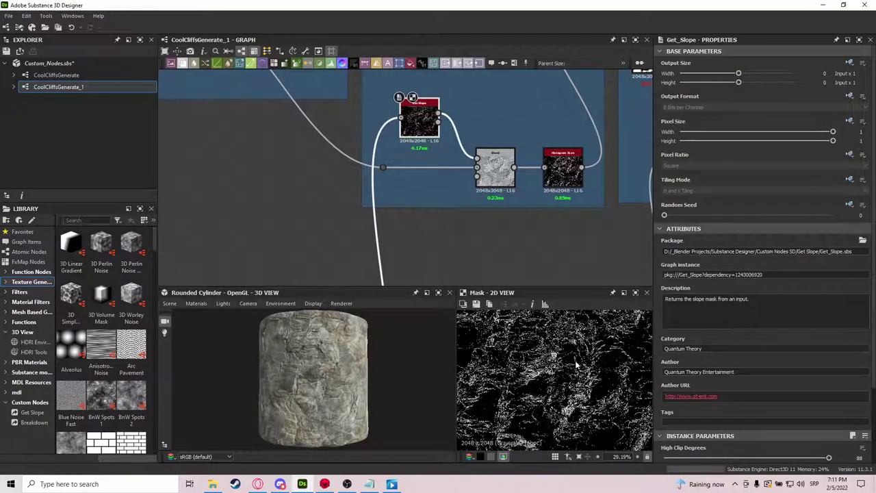
scroll(510, 154, "up", 2)
Preview the Blend that adds the slope mask and trace its background input back to the Initial Color Block in frame
left_click(510, 156)
scroll(513, 205, "down", 4)
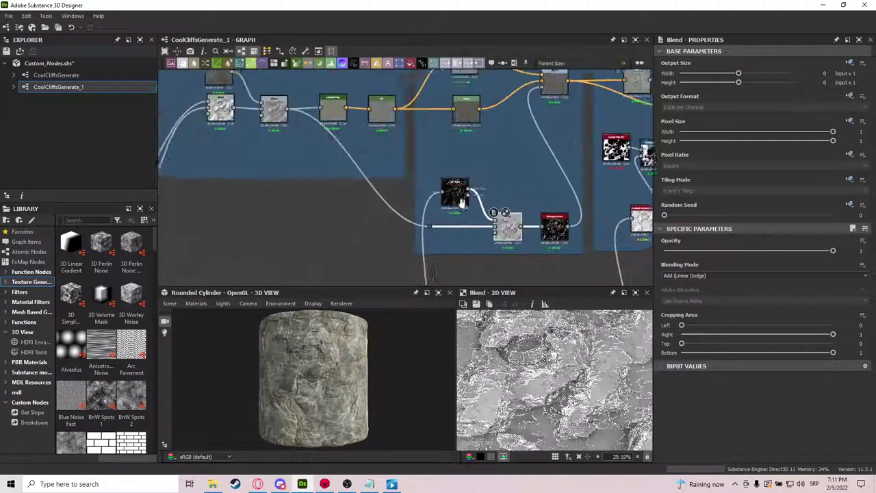
middle_click_drag(266, 137, 291, 169)
scroll(290, 170, "up", 1)
left_click_drag(342, 89, 227, 172)
middle_click_drag(530, 236, 355, 136)
scroll(355, 140, "up", 2)
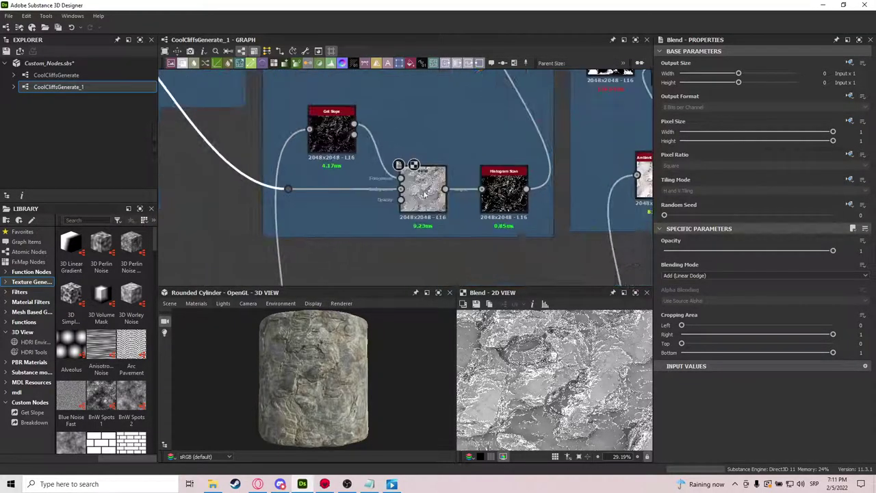
scroll(563, 394, "down", 1)
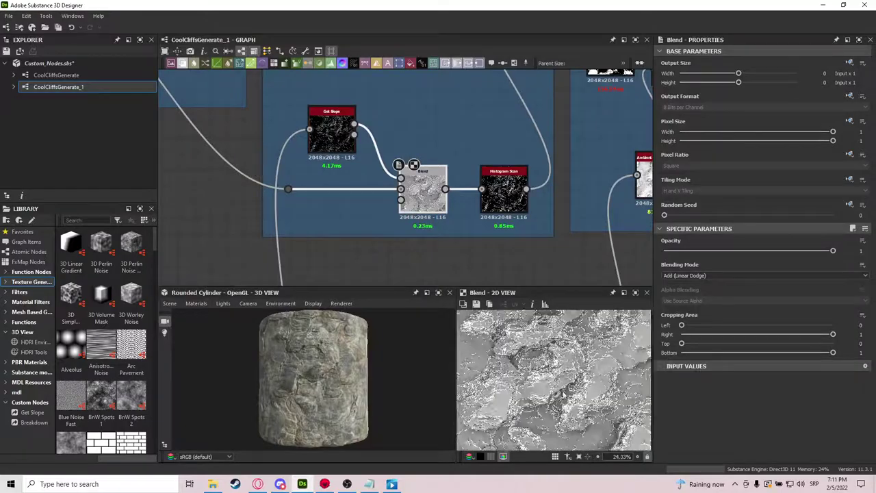
Preview the Histogram Scan and examine its mask at several magnifications
left_click(502, 186)
scroll(555, 380, "up", 7)
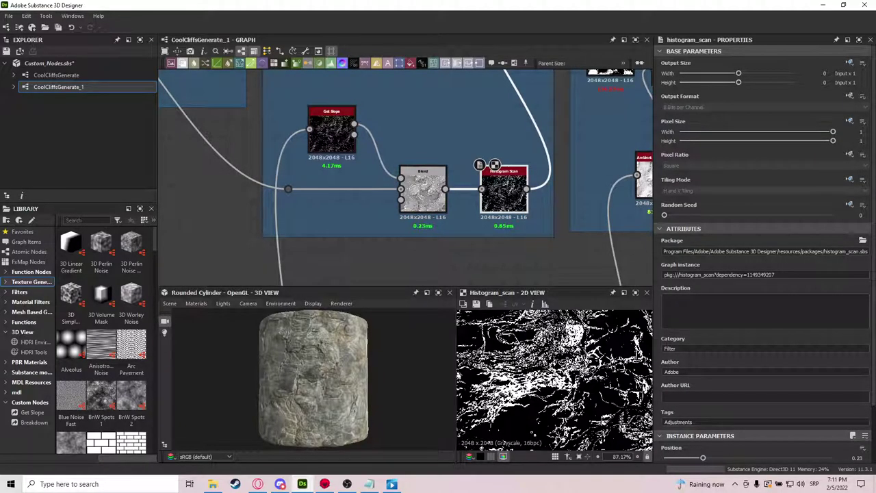
scroll(554, 380, "down", 5)
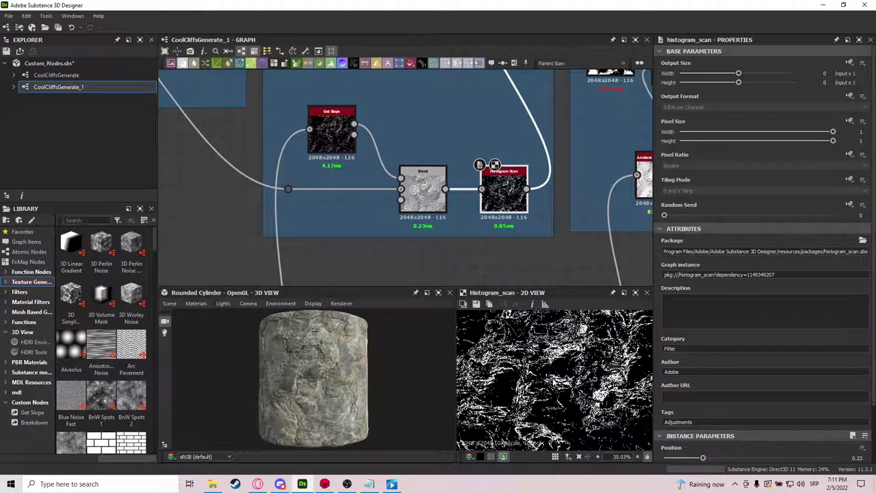
scroll(554, 380, "up", 6)
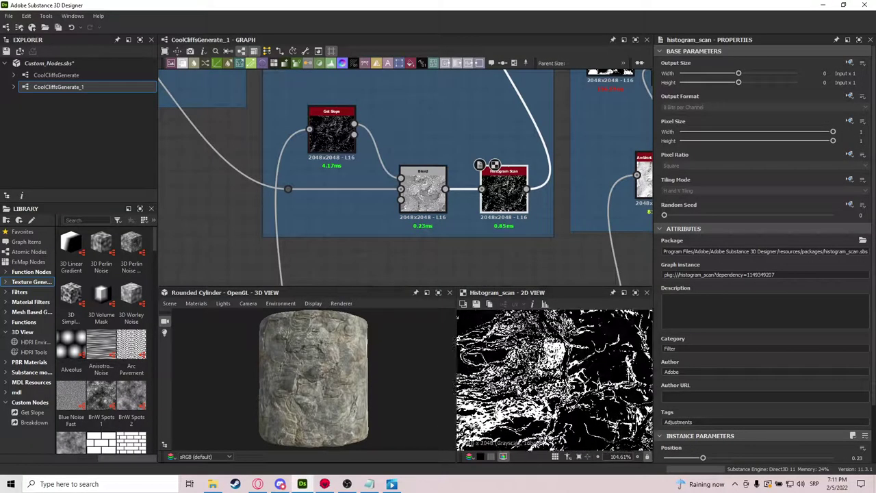
scroll(554, 370, "down", 3)
Compare the Peaks And Valleys Blend with the HSL node feeding the frame, then inspect the Blend's details in close-up
middle_click_drag(530, 155, 514, 244)
middle_click_drag(487, 104, 455, 248)
double_click(459, 179)
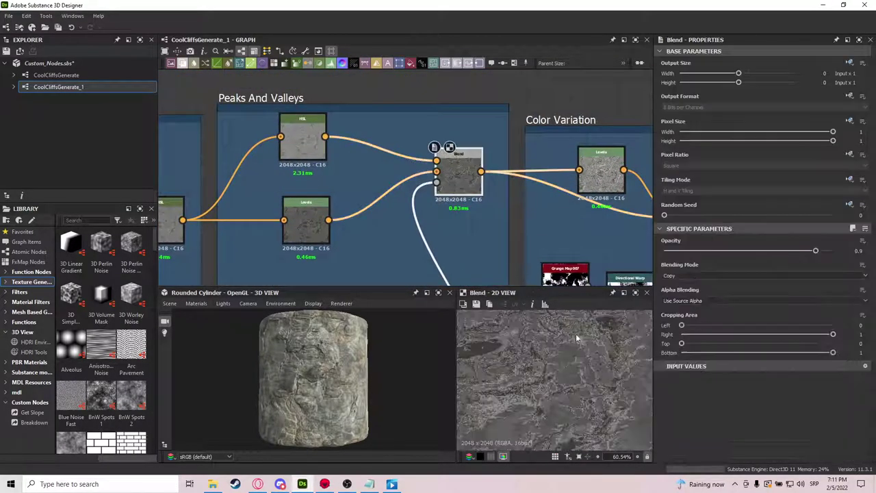
scroll(574, 345, "up", 1)
double_click(172, 219)
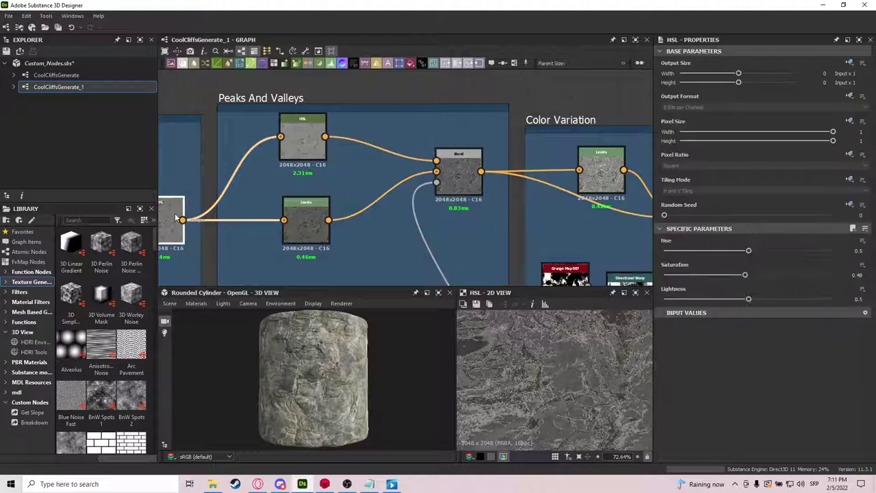
double_click(457, 172)
scroll(525, 361, "up", 3)
scroll(559, 372, "down", 2)
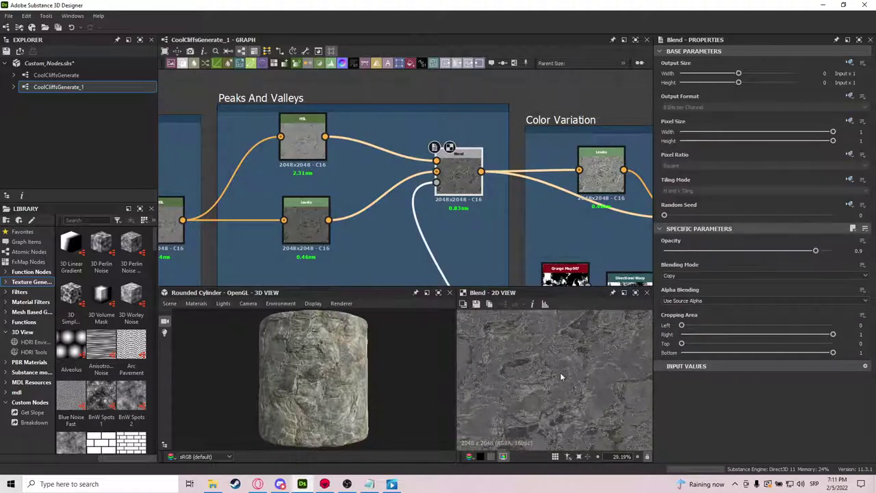
middle_click_drag(575, 379, 507, 395)
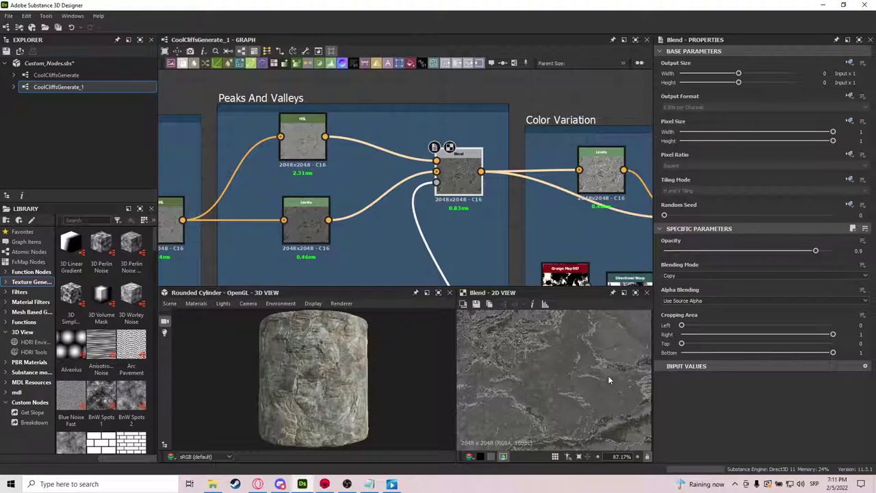
middle_click_drag(606, 373, 518, 357)
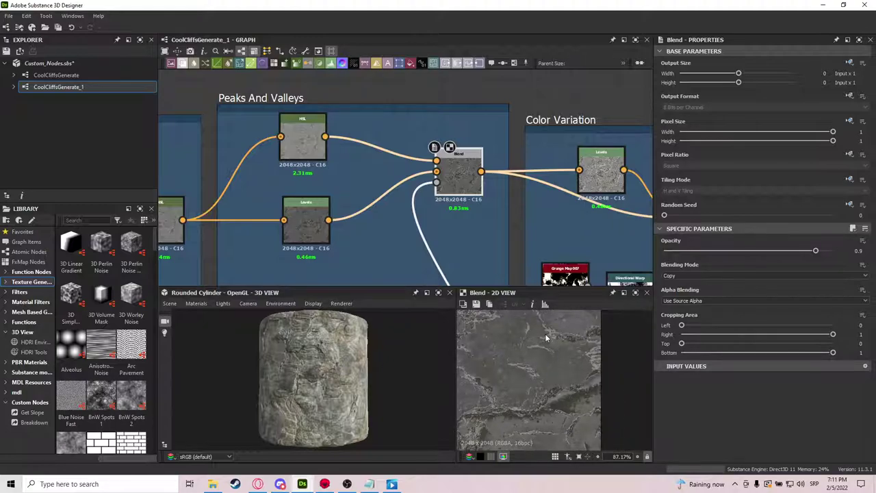
Preview the Levels node in the Color Variation frame, followed by the Blend that mixes it in through the Directional Warp mask
scroll(396, 174, "down", 3)
middle_click_drag(494, 196, 488, 180)
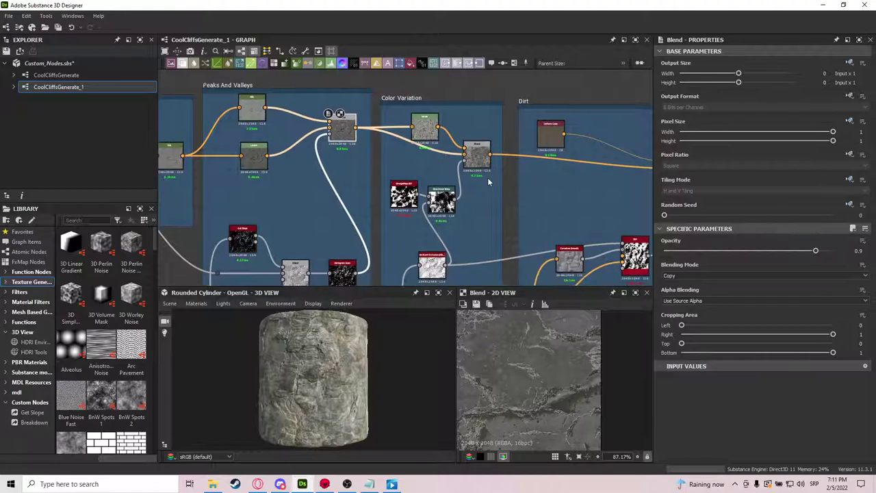
scroll(487, 181, "up", 2)
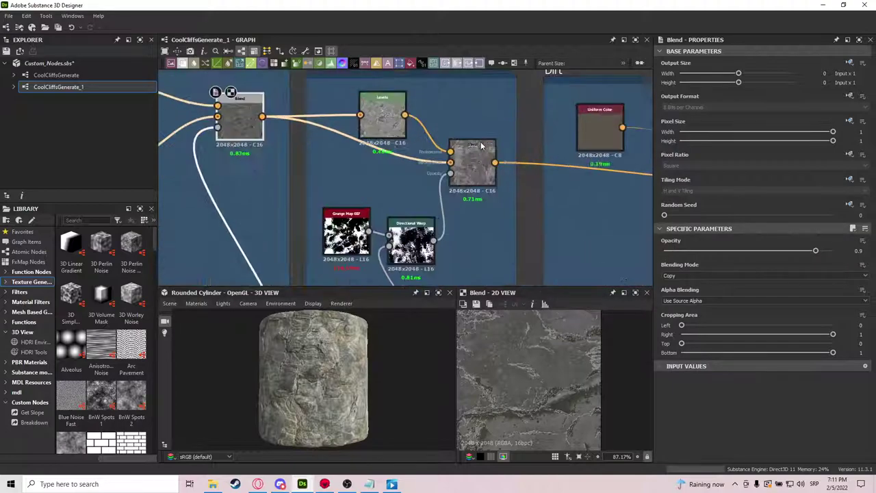
left_click(373, 114)
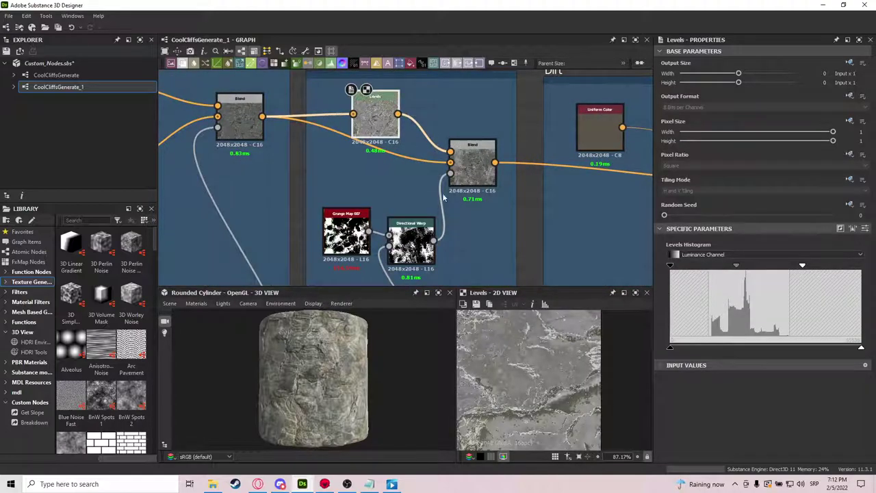
middle_click_drag(472, 162, 487, 123)
left_click(487, 124)
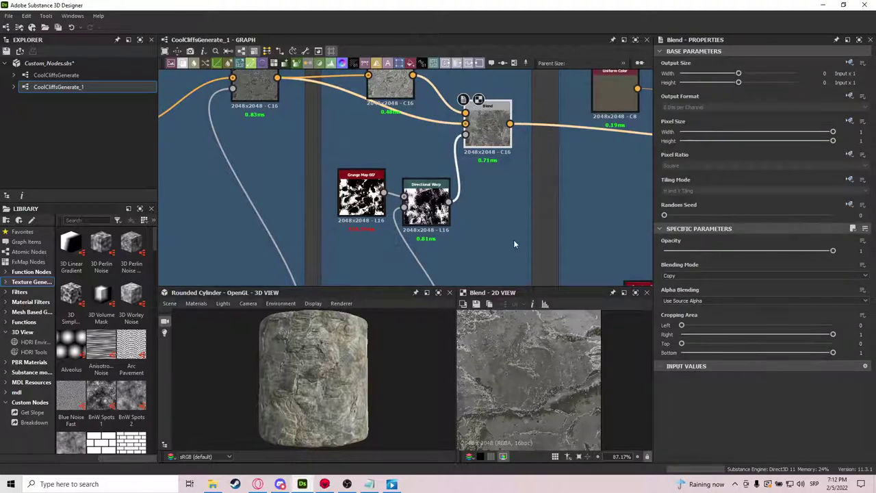
Preview the Directional Warp in the Color Variation frame, followed by the Grunge Map 007 that feeds it
middle_click_drag(455, 219, 479, 201)
scroll(536, 358, "down", 6)
scroll(549, 372, "down", 1)
scroll(523, 264, "down", 1)
left_click(455, 167)
left_click(404, 163)
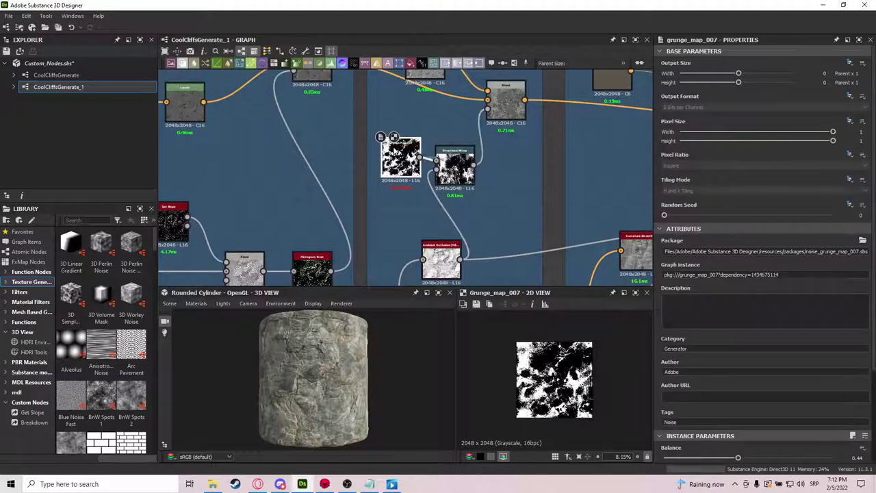
scroll(409, 167, "up", 4)
scroll(524, 254, "down", 3)
scroll(524, 252, "down", 3)
Preview the Ambient Occlusion (HBAO) node and trace its height input back to the Blend in the Surface Noise frame
middle_click_drag(524, 252, 486, 139)
double_click(463, 180)
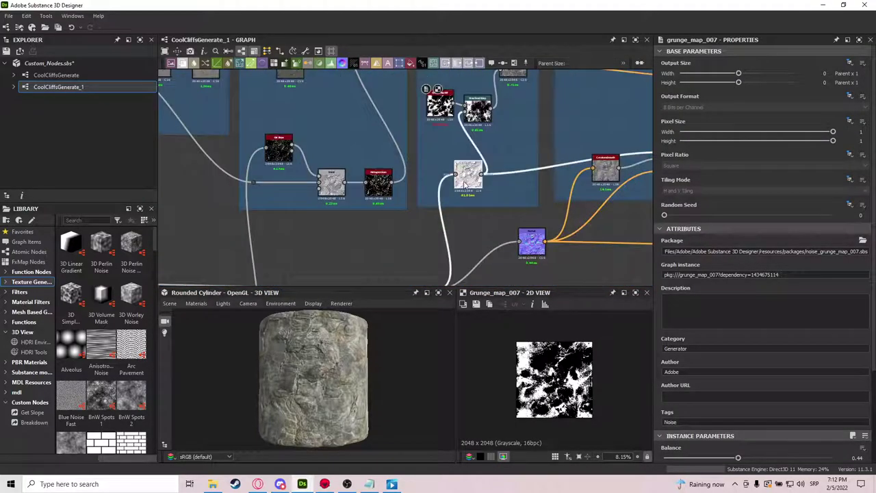
middle_click_drag(479, 179, 477, 208)
scroll(479, 208, "up", 3)
scroll(482, 256, "down", 2)
middle_click_drag(481, 255, 479, 106)
scroll(446, 226, "down", 2)
middle_click_drag(383, 211, 536, 199)
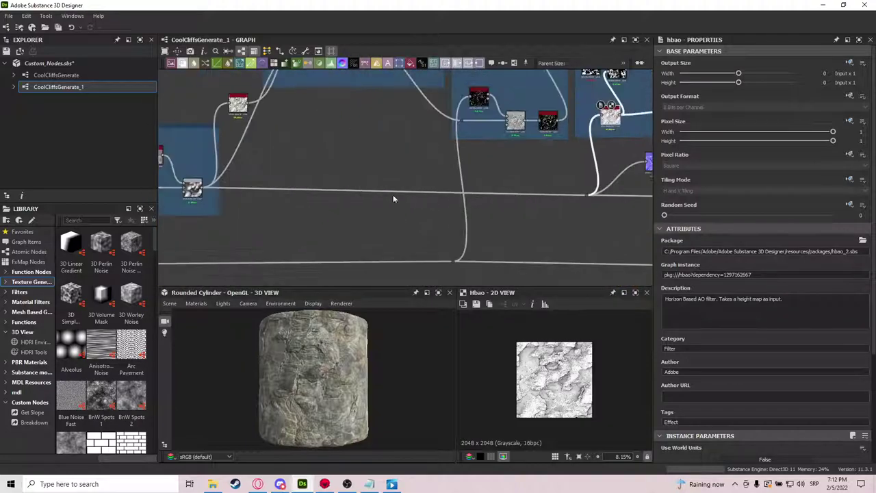
middle_click_drag(334, 190, 469, 199)
left_click_drag(332, 199, 335, 202)
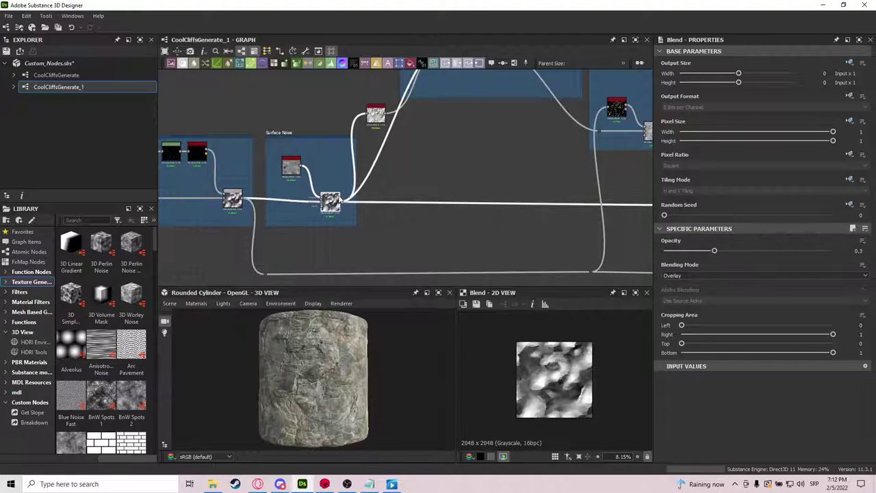
Follow the Surface Noise Blend's output forward to the Ambient Occlusion node and preview that node
middle_click_drag(555, 167, 318, 174)
middle_click_drag(462, 195, 387, 213)
scroll(451, 154, "up", 3)
scroll(451, 155, "up", 4)
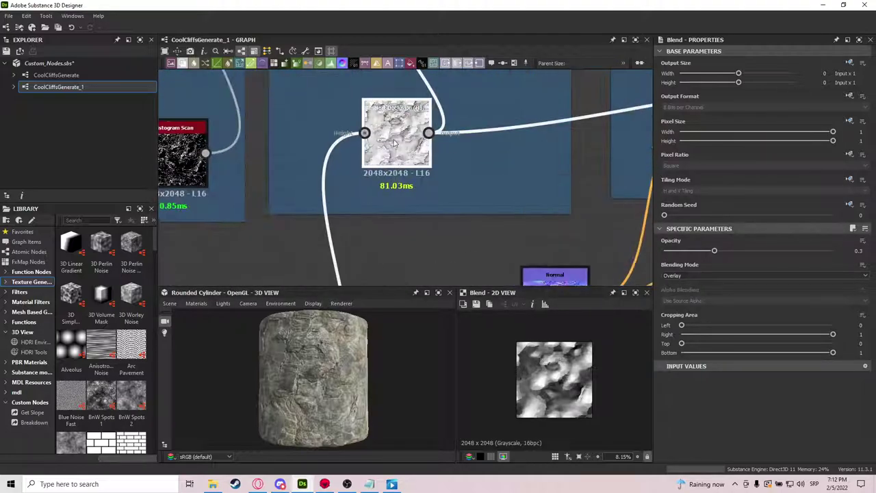
double_click(403, 134)
Compare the Directional Warp result, driven by the ambient occlusion, with the unwarped Grunge Map 007
middle_click_drag(475, 95, 468, 293)
left_click(413, 144)
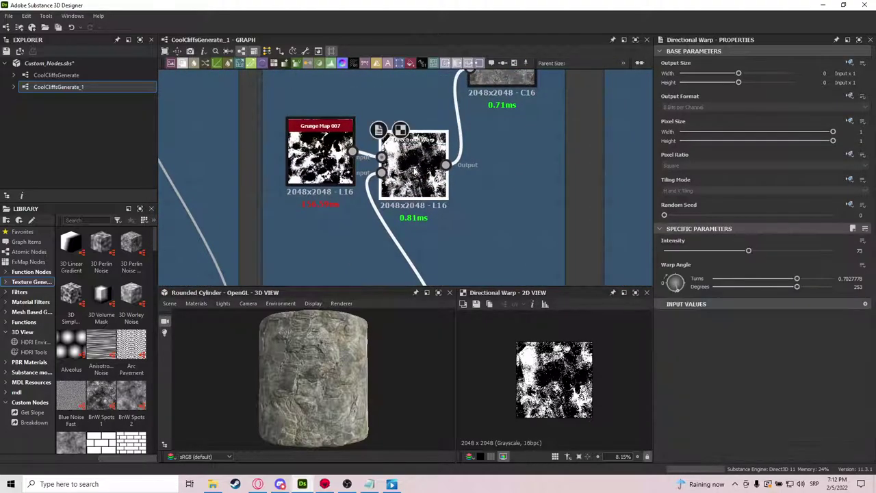
left_click_drag(413, 171, 432, 152)
double_click(325, 159)
double_click(428, 155)
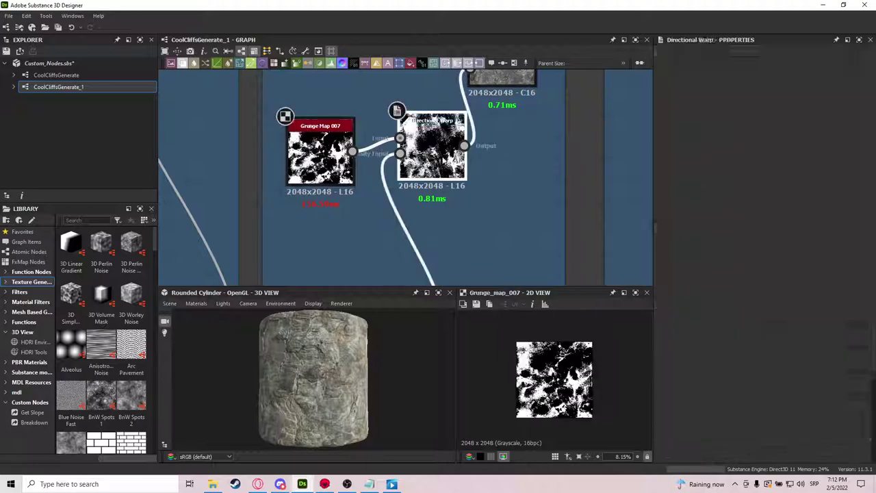
Compare the Color Variation Blend with the Peaks And Valleys Blend feeding its background, and inspect the result at closer magnification
middle_click_drag(535, 159, 462, 236)
left_click(430, 133)
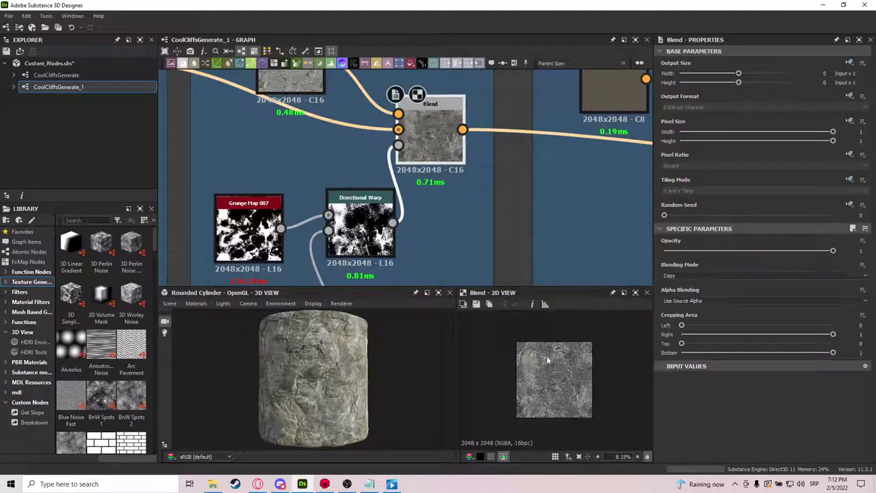
scroll(506, 353, "down", 4)
double_click(286, 81)
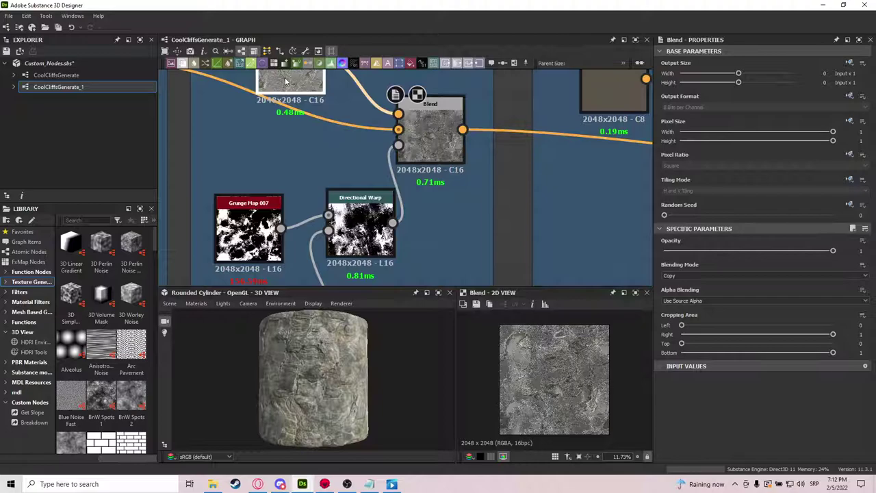
double_click(399, 130)
middle_click_drag(399, 130, 500, 169)
left_click_drag(191, 103, 200, 100)
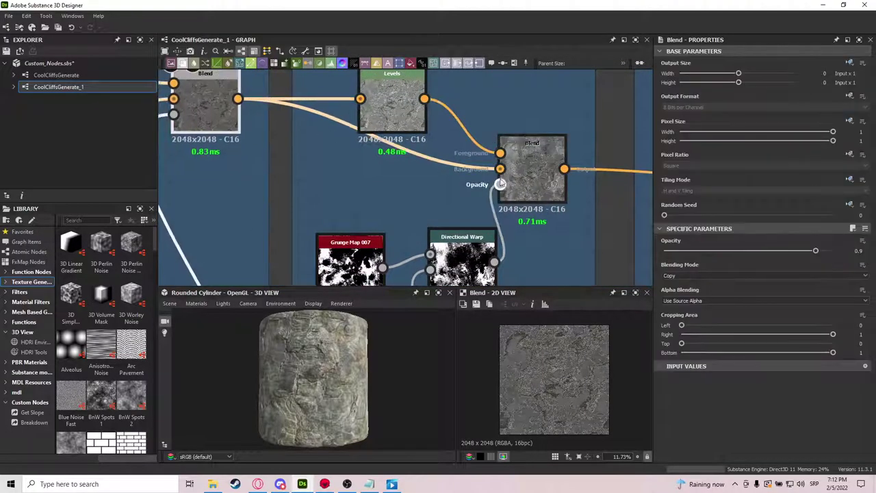
double_click(539, 173)
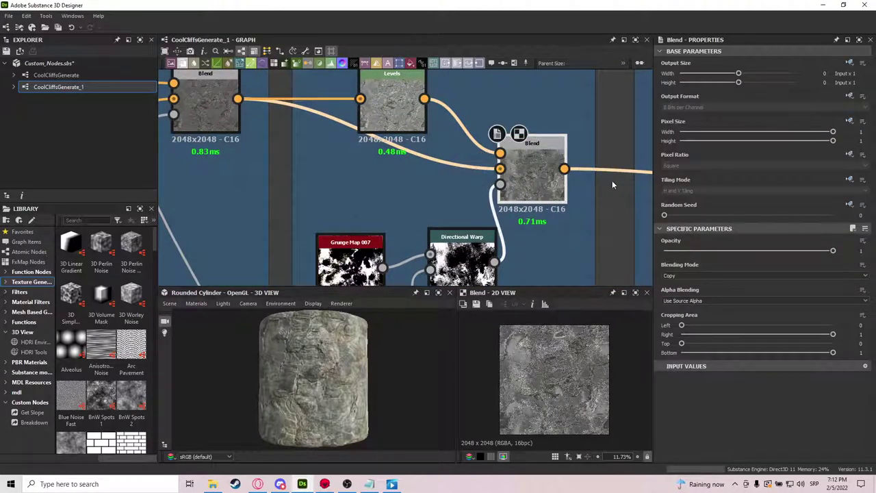
scroll(612, 185, "down", 3)
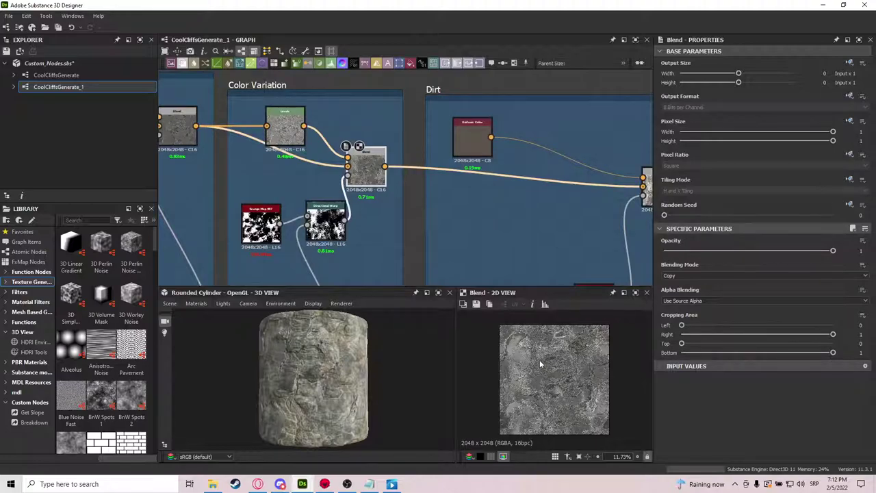
scroll(538, 358, "up", 2)
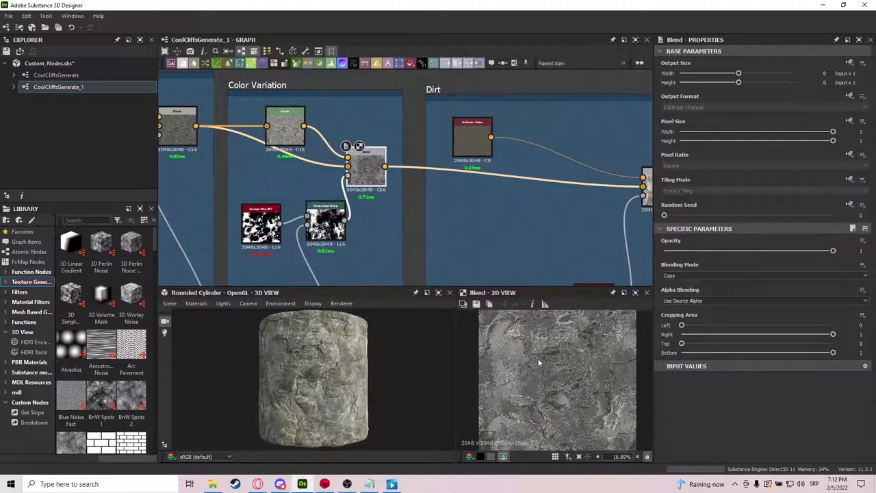
Go to the Dirt frame and preview the Dirt mask generator, examining its mask and incoming connections
middle_click_drag(508, 201, 430, 202)
scroll(442, 190, "down", 2)
scroll(540, 366, "down", 1)
scroll(365, 141, "up", 3)
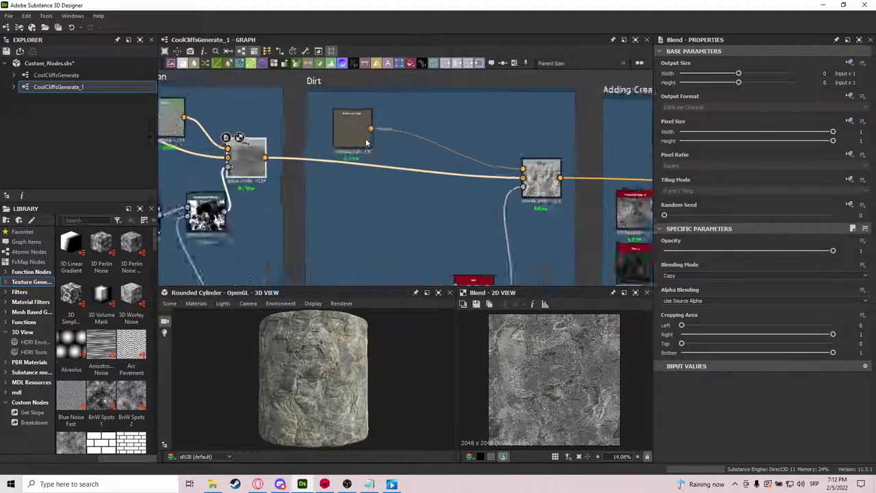
scroll(409, 182, "down", 3)
middle_click_drag(490, 274, 503, 229)
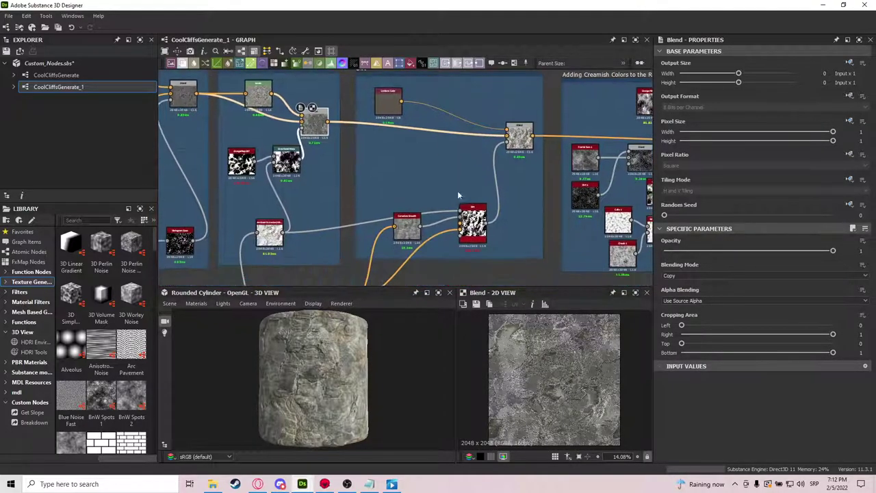
scroll(473, 224, "up", 4)
left_click(472, 219)
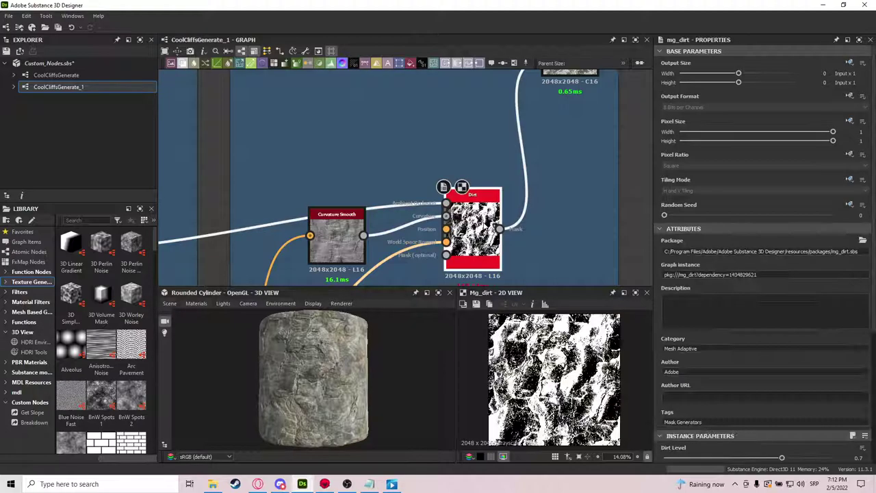
scroll(434, 205, "down", 2)
middle_click_drag(433, 205, 462, 175)
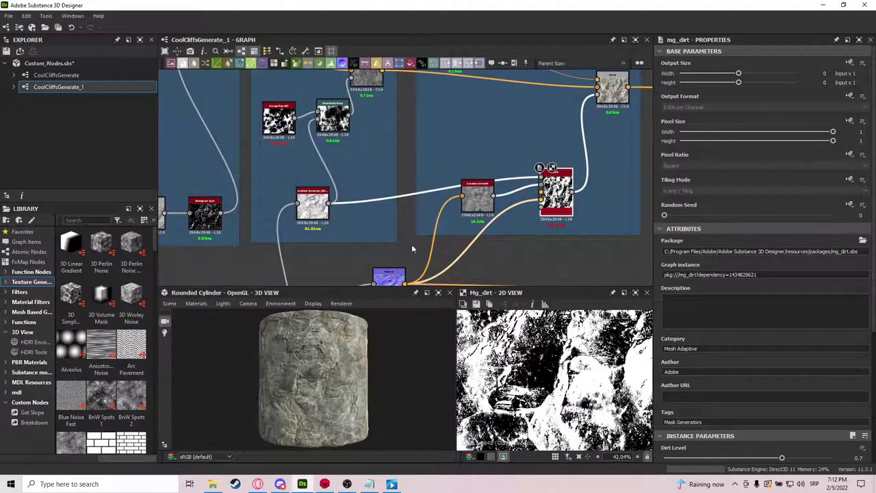
Trace the Dirt generator's inputs through Curvature Smooth back to the Normal node and preview the normal map
middle_click_drag(520, 126, 464, 155)
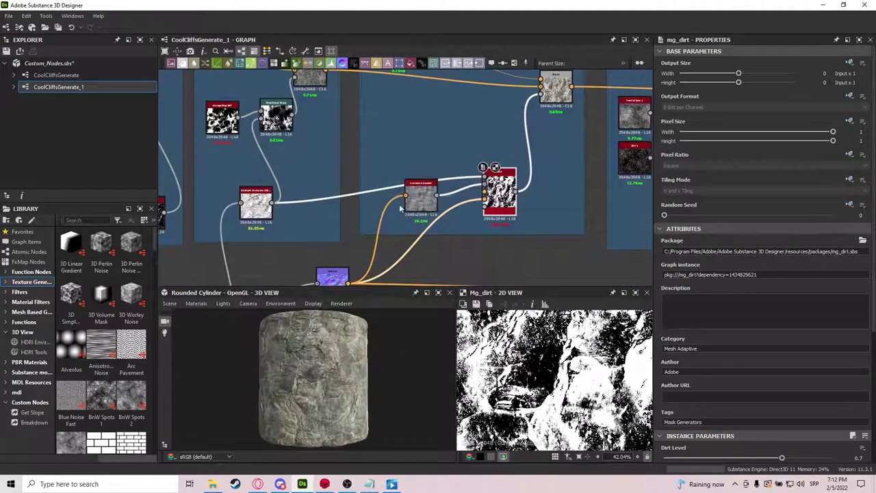
middle_click_drag(464, 233, 490, 187)
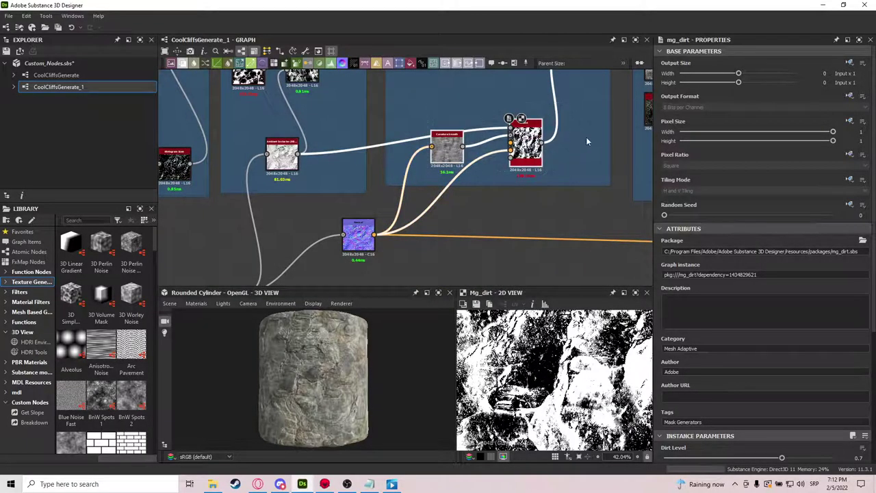
middle_click_drag(581, 149, 552, 202)
middle_click_drag(413, 281, 470, 185)
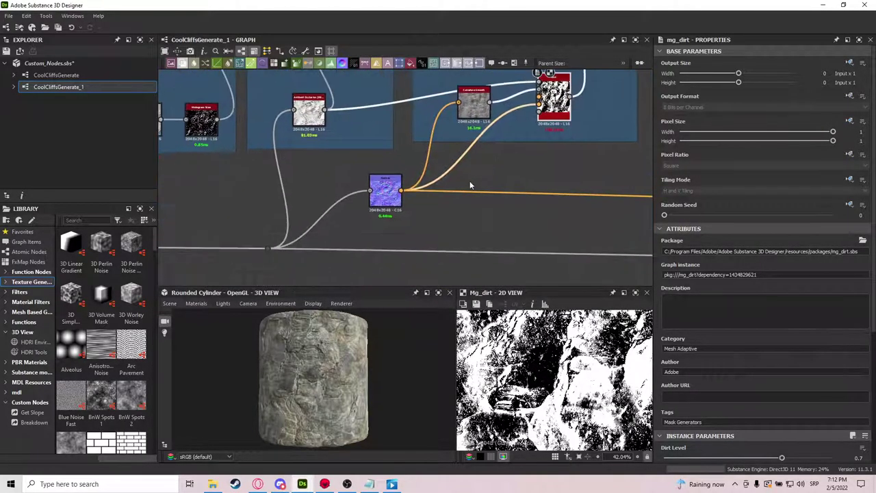
left_click(392, 203)
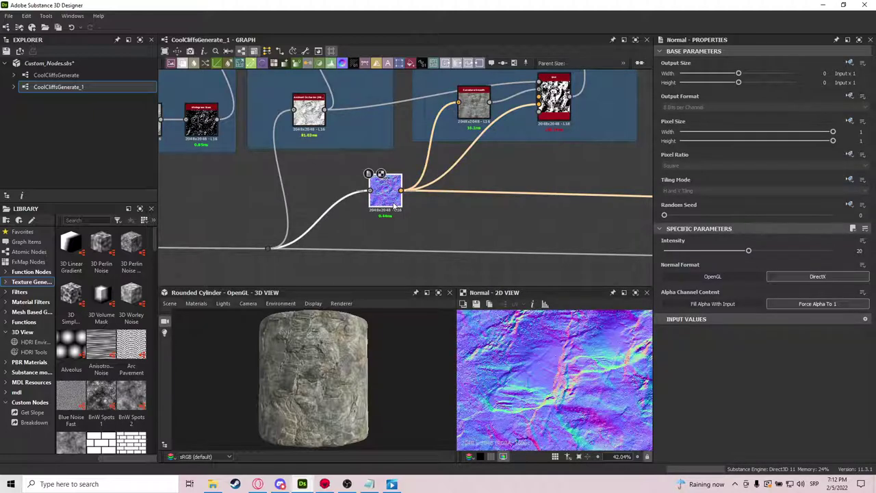
Examine where the Normal node's output runs across the graph, then come back to the Dirt frame
scroll(388, 197, "down", 3)
middle_click_drag(503, 245, 335, 221)
scroll(336, 221, "down", 4)
middle_click_drag(526, 220, 448, 188)
middle_click_drag(197, 188, 389, 180)
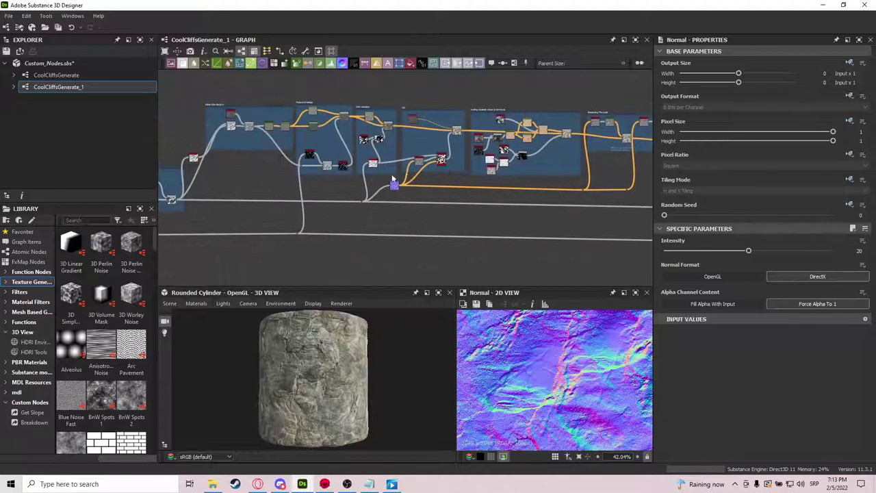
scroll(389, 180, "up", 3)
middle_click_drag(502, 203, 297, 191)
scroll(328, 194, "down", 2)
middle_click_drag(627, 175, 470, 166)
middle_click_drag(195, 172, 488, 168)
scroll(292, 158, "up", 6)
middle_click_drag(293, 174, 412, 165)
middle_click_drag(489, 130, 383, 182)
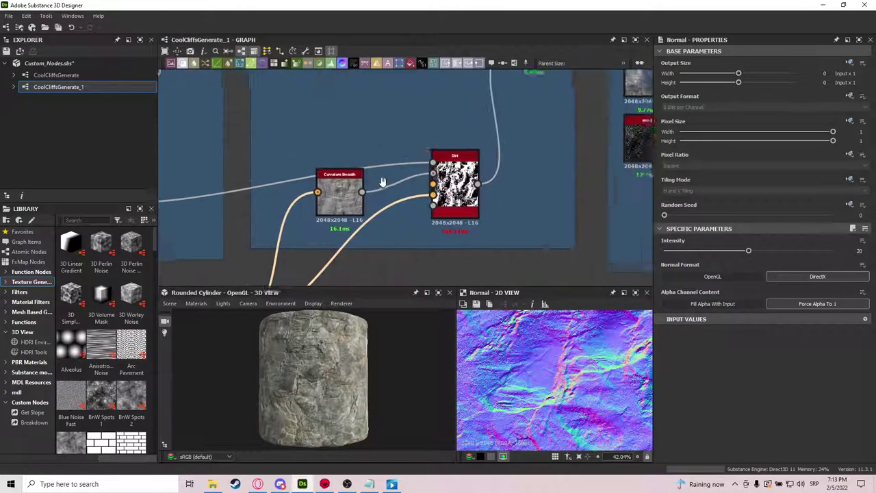
Preview the Dirt generator's mask again and view the whole tile
scroll(460, 174, "up", 2)
double_click(451, 192)
scroll(560, 376, "down", 3)
scroll(593, 404, "down", 2)
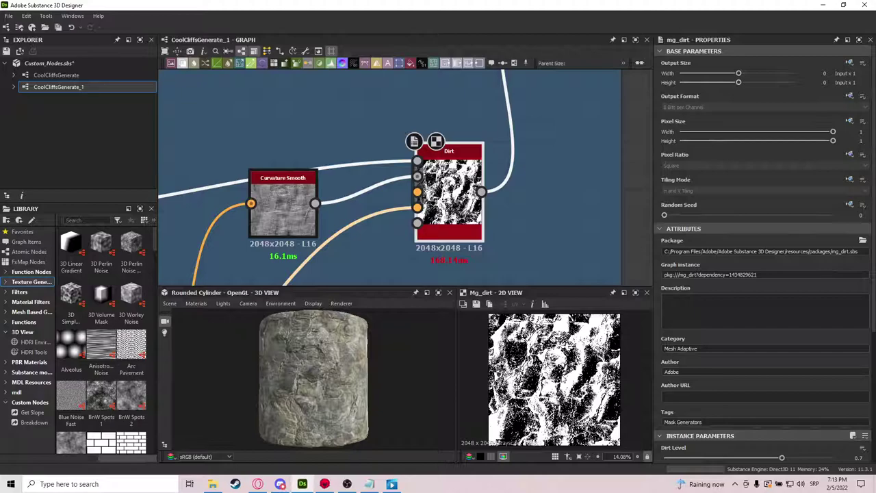
scroll(546, 180, "down", 5)
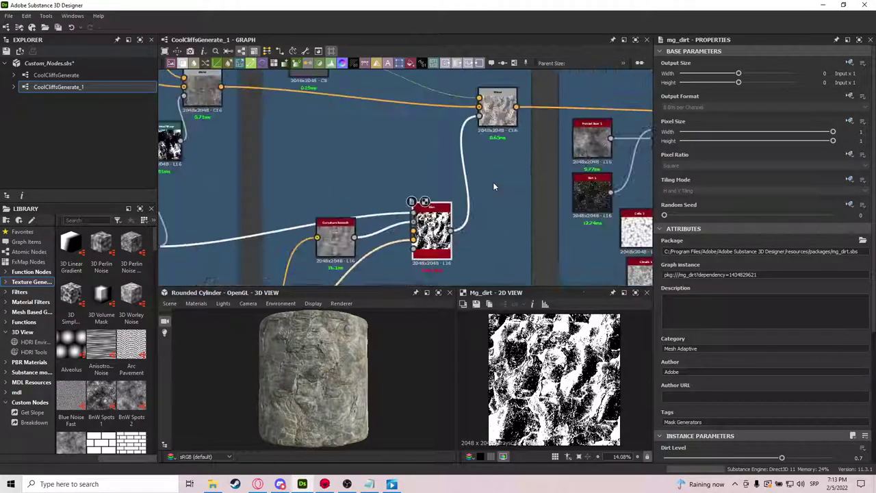
Compare the Dirt frame's Add (Linear Dodge) Blend with its Color Variation background, and inspect the result in close-up
scroll(475, 185, "up", 3)
double_click(475, 185)
middle_click_drag(379, 217, 461, 228)
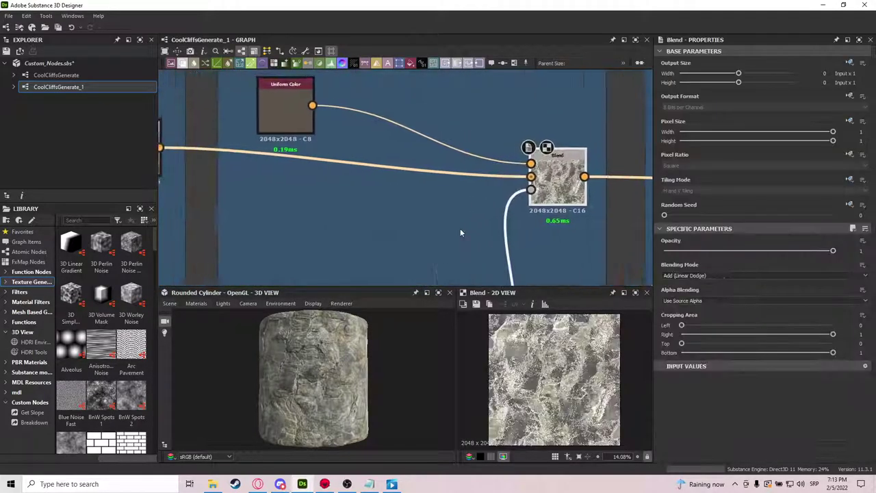
middle_click_drag(249, 174, 297, 186)
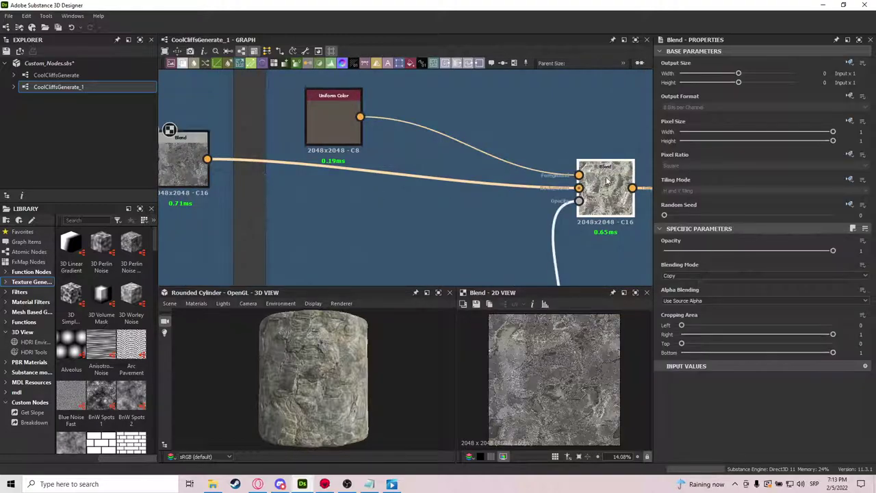
scroll(531, 375, "up", 2)
scroll(531, 376, "down", 3)
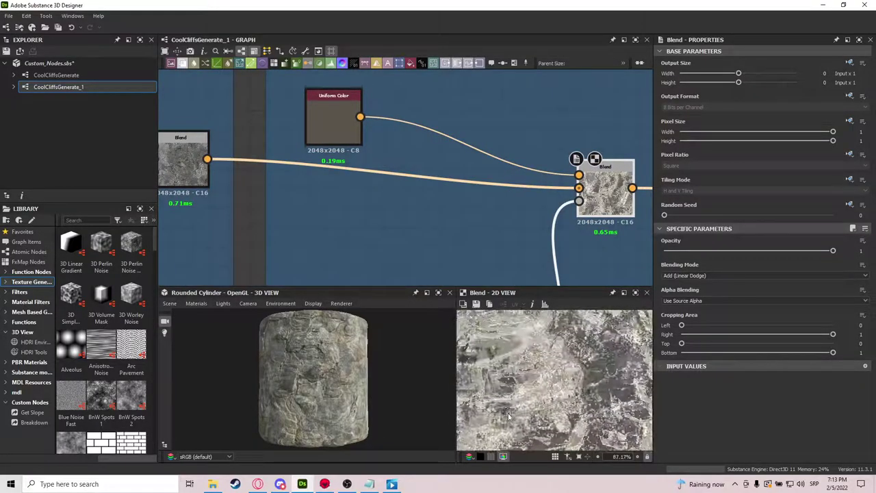
scroll(594, 367, "up", 2)
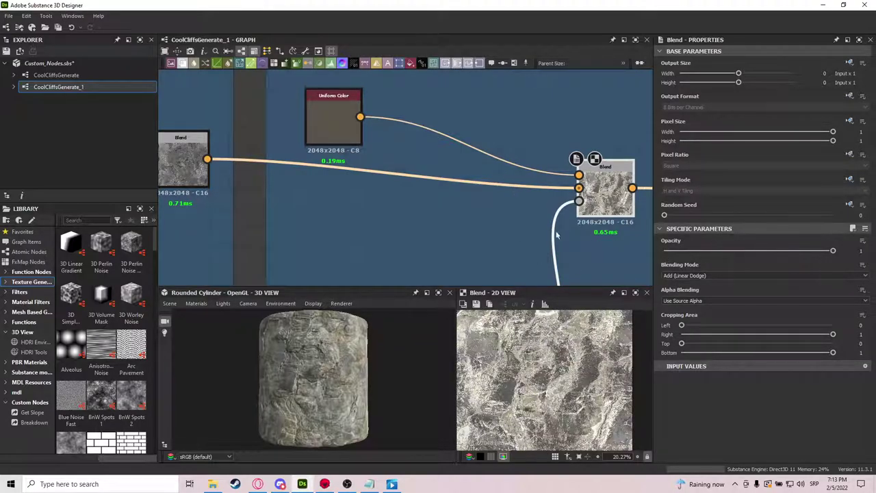
Preview the Uniform Color feeding the Dirt Blend and bring the Adding Creamish Colors to the Rocks frame into view
middle_click_drag(563, 214, 478, 193)
double_click(247, 99)
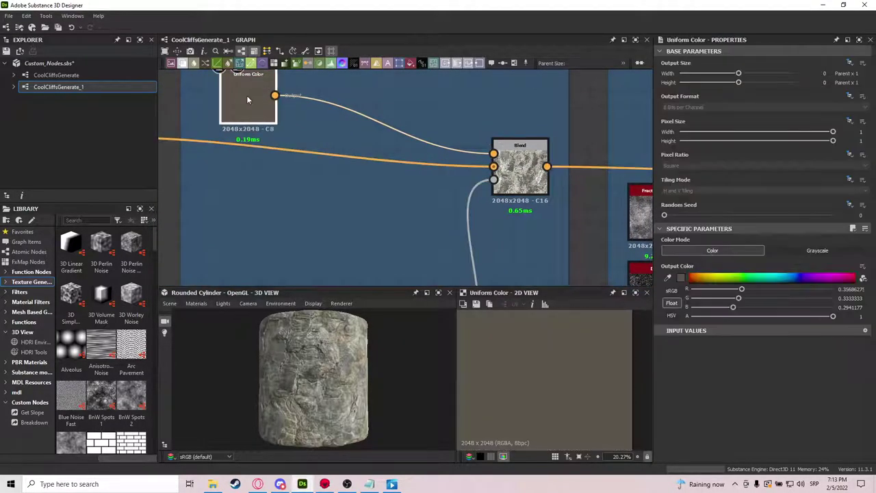
left_click_drag(247, 100, 280, 101)
scroll(287, 109, "down", 2)
middle_click_drag(533, 162, 370, 177)
scroll(370, 177, "down", 3)
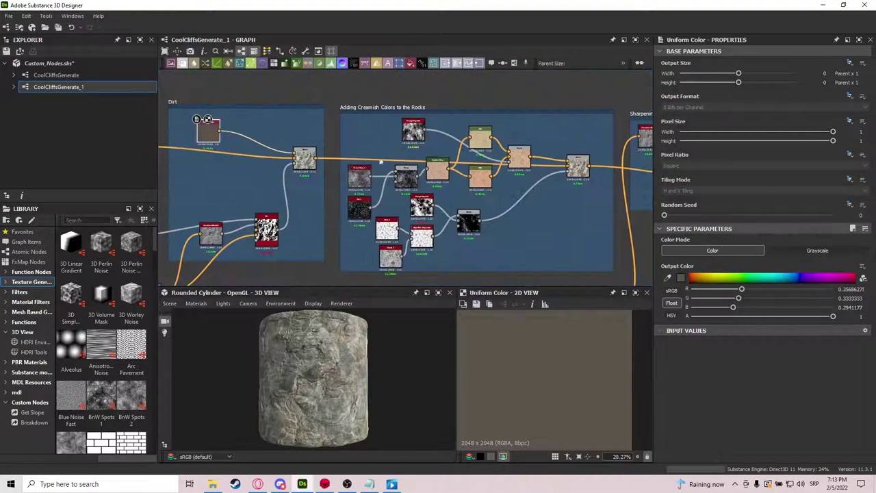
Select the Adding Creamish Colors to the Rocks frame and inspect the cream tones up close on the 3D cylinder
left_click_drag(473, 81, 341, 111)
left_click_drag(283, 316, 318, 361)
scroll(311, 356, "up", 5)
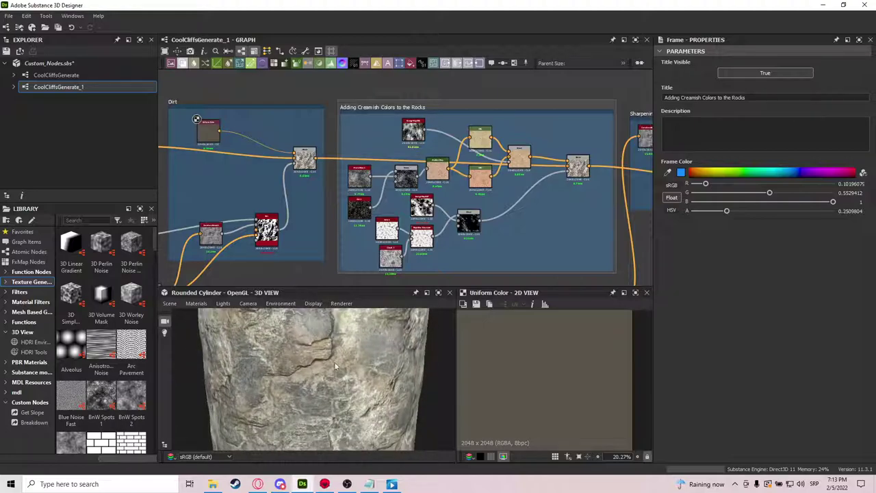
left_click_drag(335, 366, 353, 349)
scroll(457, 204, "up", 5)
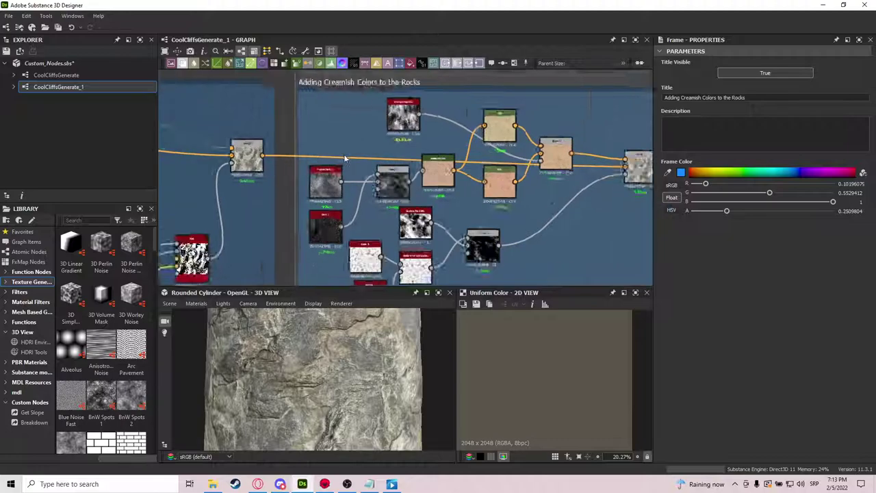
Shift the cream Gradient Map node slightly downward and inspect the Subtract Blend of Fractal Sum 1 and Dirt 1 in close-up
left_click_drag(455, 174, 475, 193)
middle_click_drag(396, 156, 298, 175)
middle_click_drag(455, 157, 506, 184)
middle_click_drag(609, 207, 568, 189)
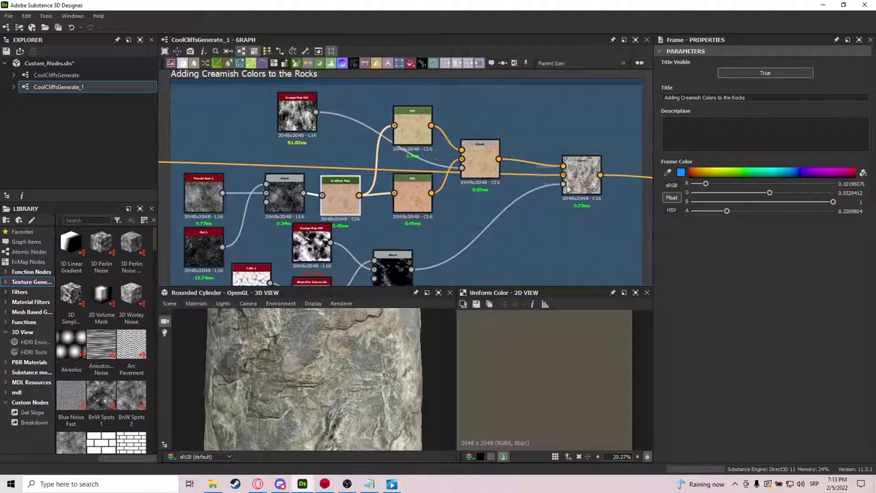
middle_click_drag(292, 154, 442, 144)
scroll(308, 181, "up", 5)
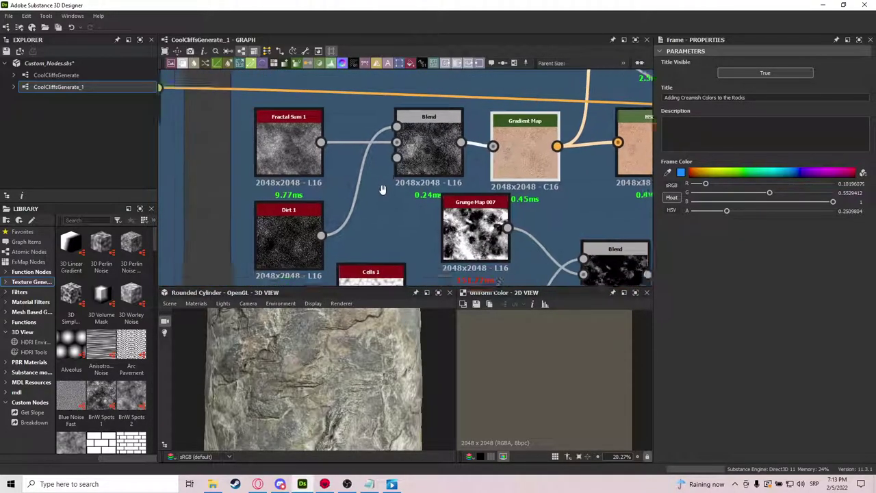
double_click(435, 137)
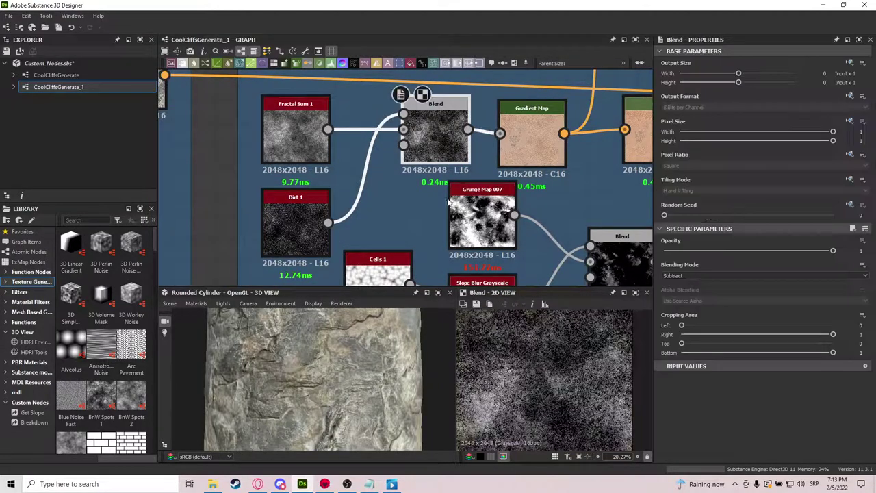
scroll(537, 348, "up", 5)
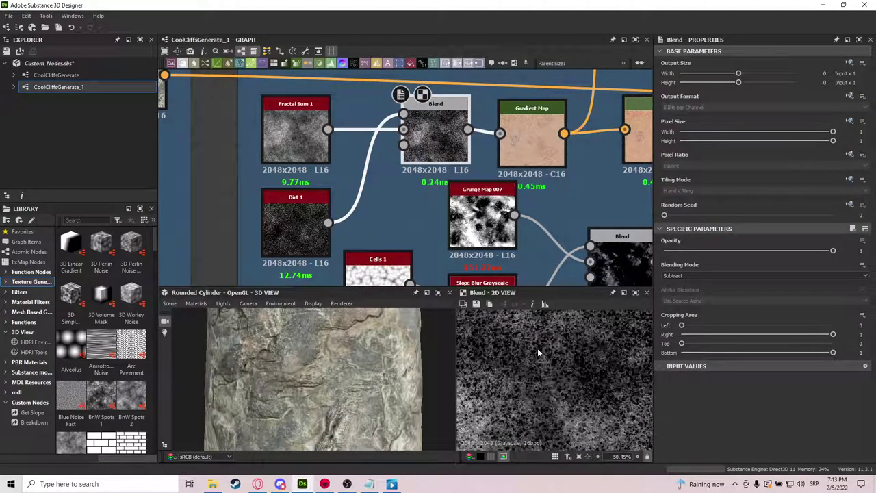
scroll(517, 235, "down", 2)
scroll(526, 185, "down", 1)
Preview the cream Gradient Map fed by the Subtract Blend, both as a whole tile and at pixel level
middle_click_drag(527, 181, 451, 215)
double_click(448, 199)
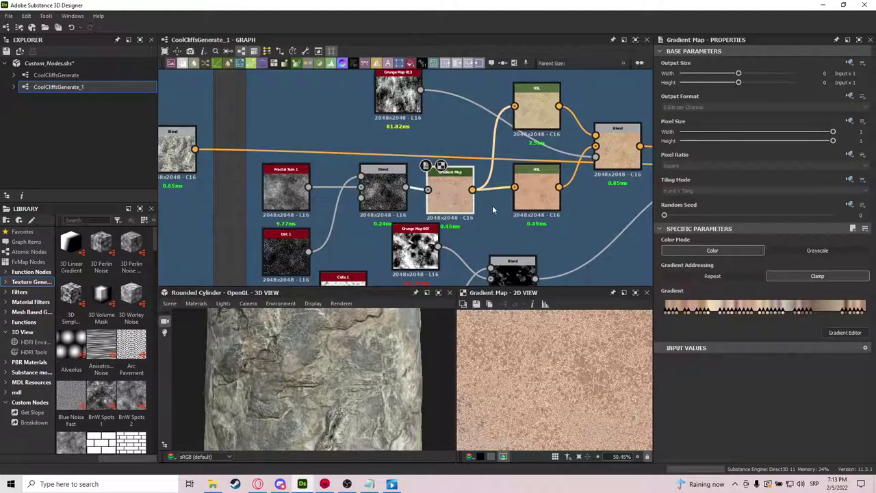
scroll(545, 348, "down", 7)
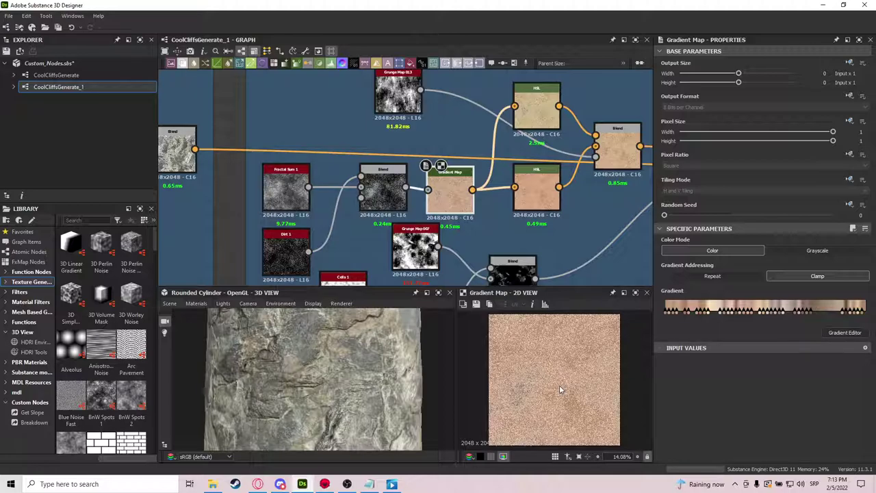
scroll(565, 350, "up", 15)
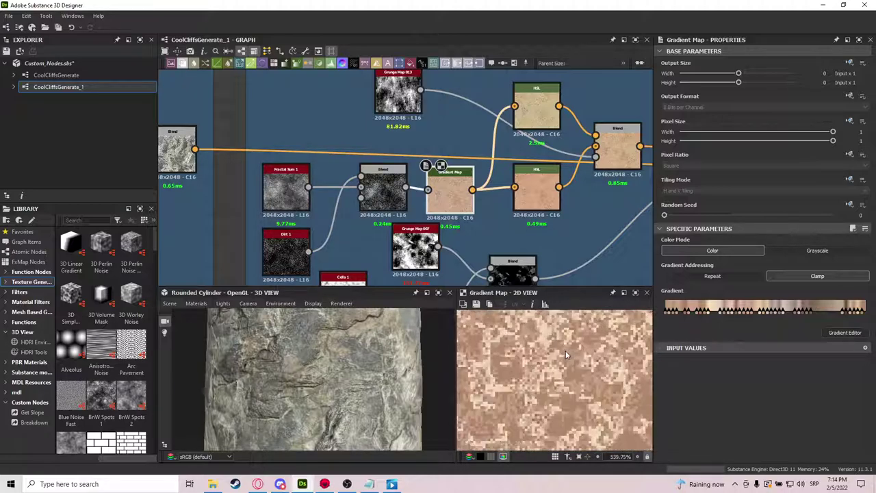
Preview the two HSL color variants, the Copy Blend that combines them, and its Grunge Map 013 mask
middle_click_drag(513, 189, 453, 199)
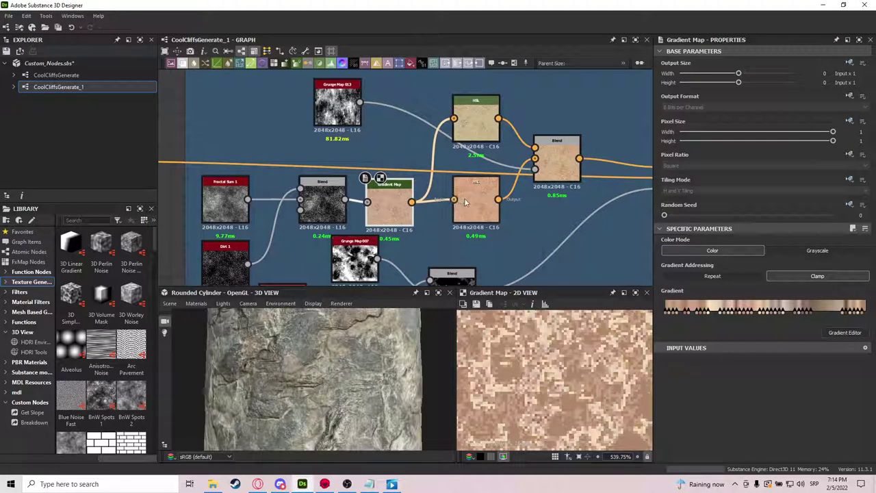
left_click(465, 201)
left_click(483, 129)
left_click(558, 156)
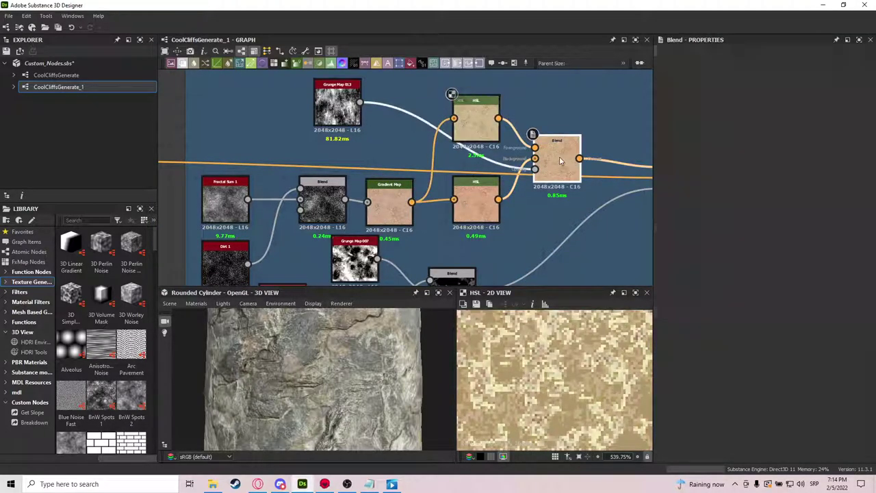
middle_click_drag(558, 242, 511, 253)
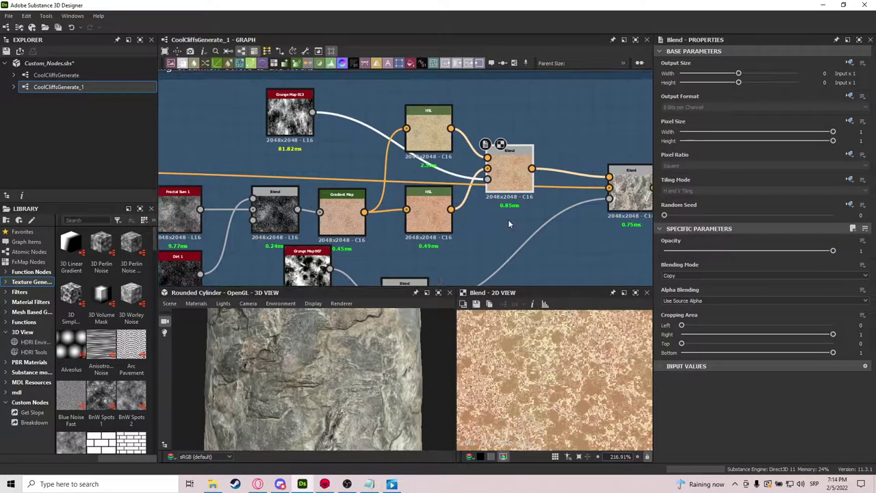
left_click(281, 116)
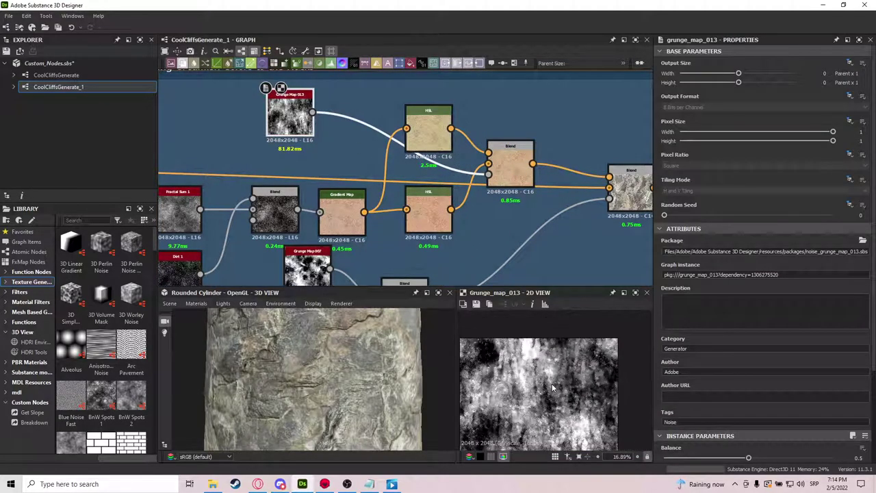
key("f")
Select the mask branch of Grunge Map 007, Cells 1, Clouds 1, Slope Blur Grayscale and their Blend, and trace its link to the frame's final Blend
middle_click_drag(499, 244, 500, 168)
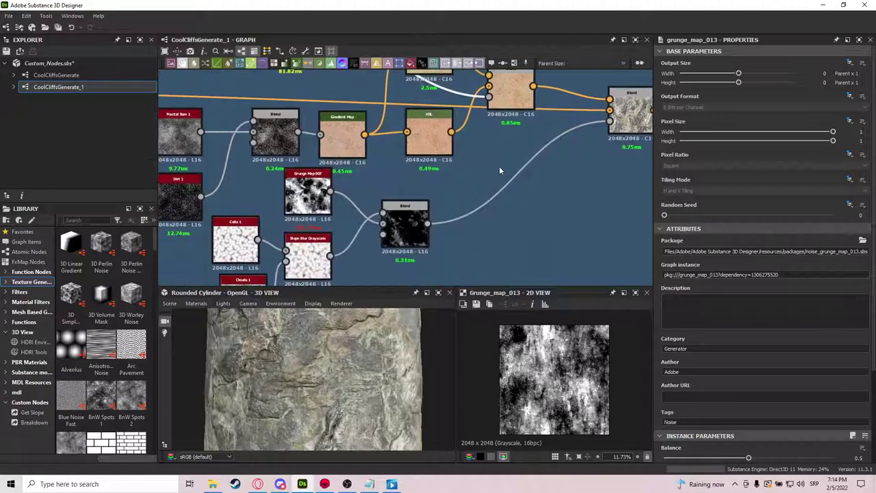
middle_click_drag(473, 232, 488, 215)
scroll(474, 233, "down", 2)
middle_click_drag(456, 244, 490, 191)
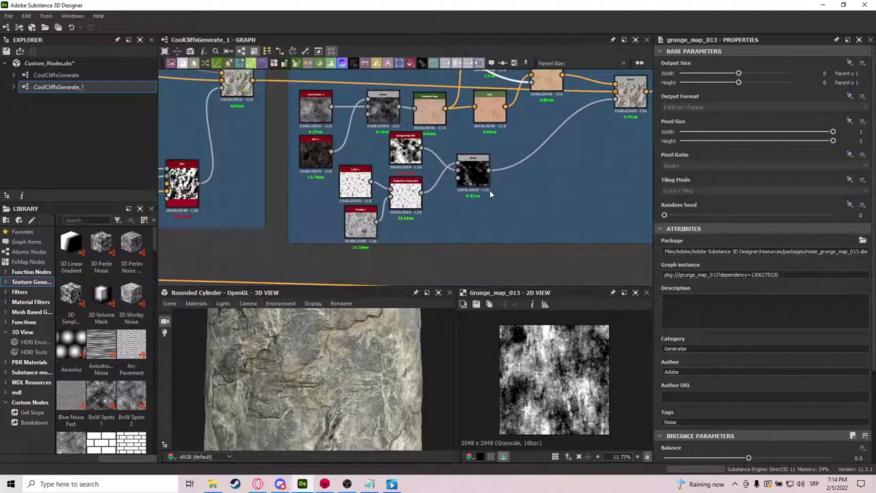
scroll(489, 190, "up", 2)
left_click_drag(520, 121, 315, 251)
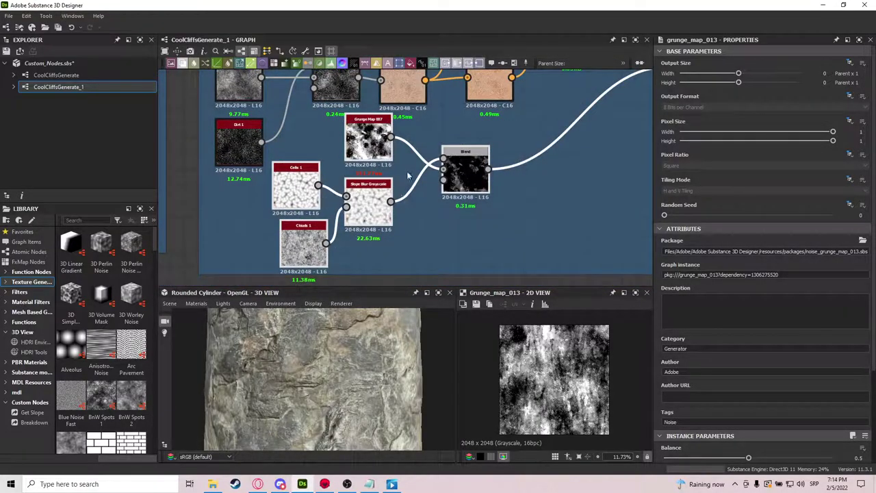
scroll(408, 176, "down", 4)
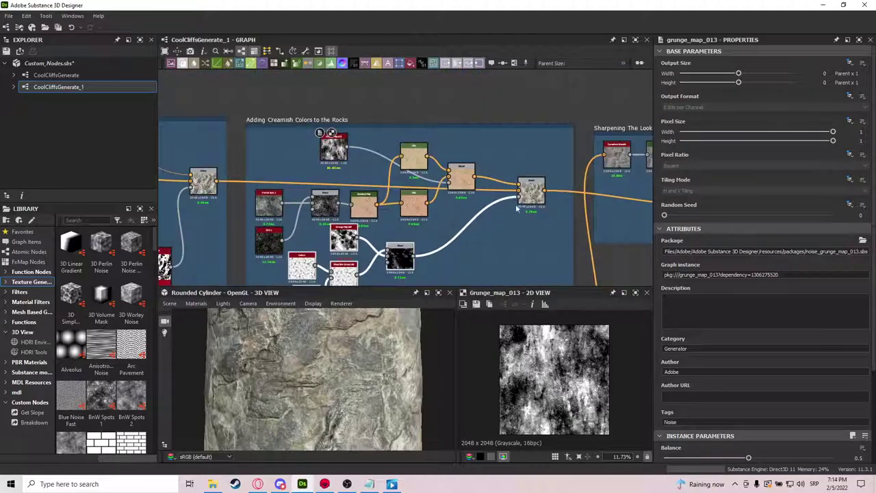
Compare the cream frame's final Copy Blend with the Dirt frame's Blend, and nudge the Blend of the two HSL variants slightly upward
left_click(524, 198)
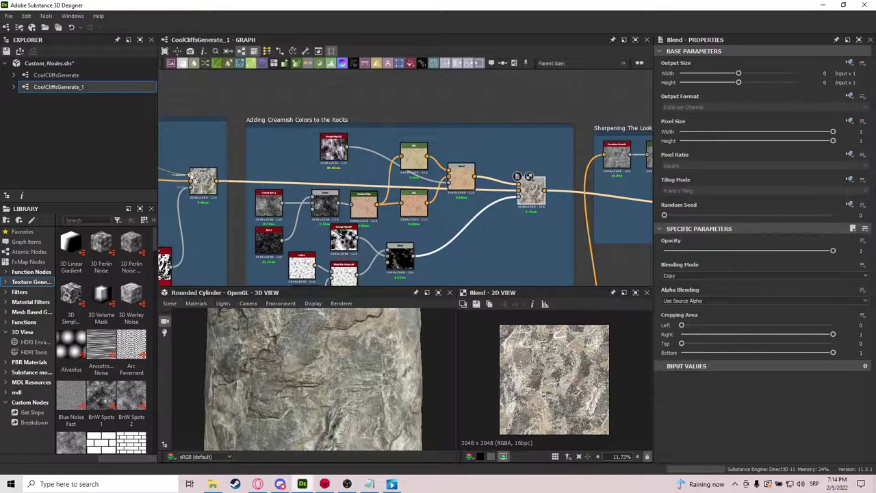
left_click(203, 182)
left_click_drag(456, 179, 462, 164)
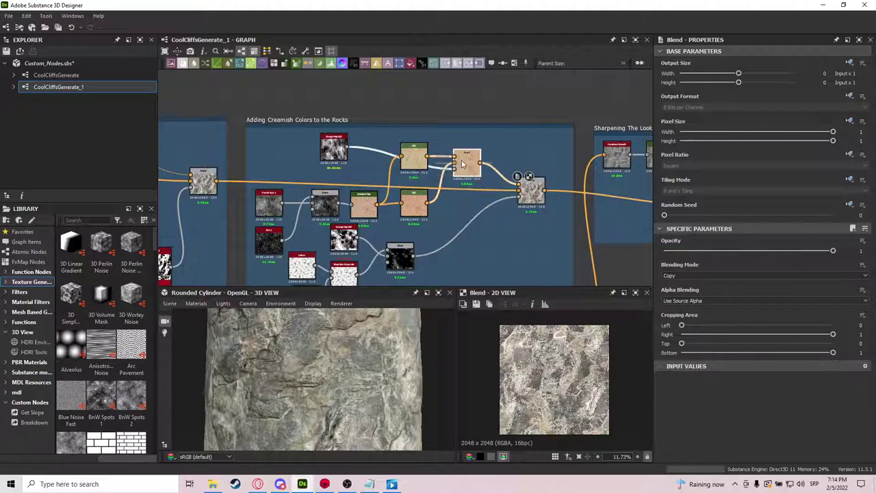
Preview the Slope Blur Grayscale that distorts Cells 1 with Clouds 1
middle_click_drag(470, 249, 484, 196)
scroll(340, 228, "up", 4)
middle_click_drag(342, 227, 430, 185)
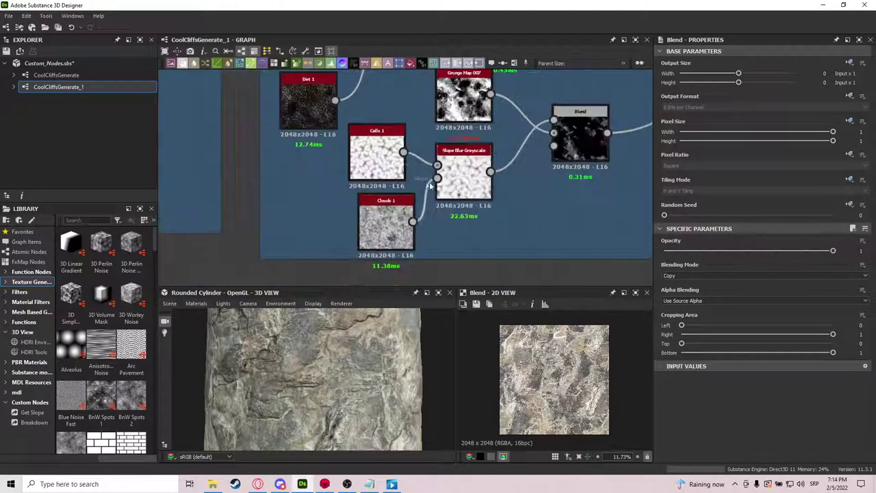
double_click(457, 181)
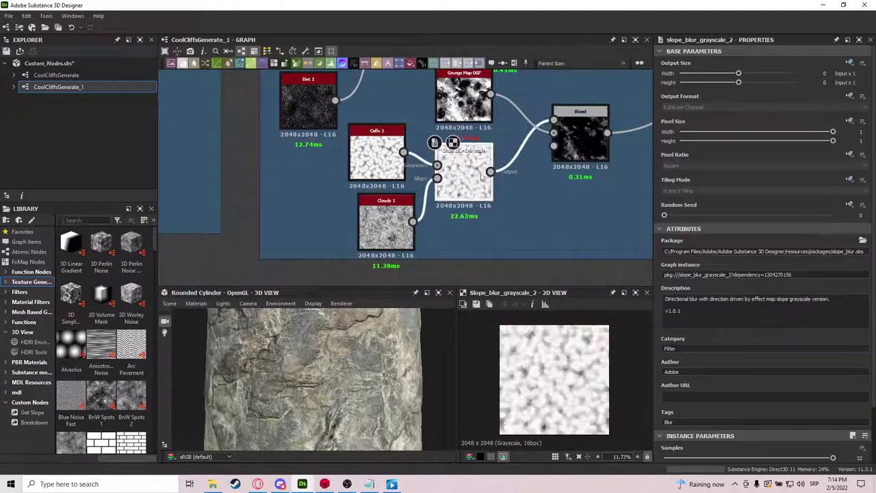
middle_click_drag(496, 265, 480, 278)
middle_click_drag(514, 217, 476, 252)
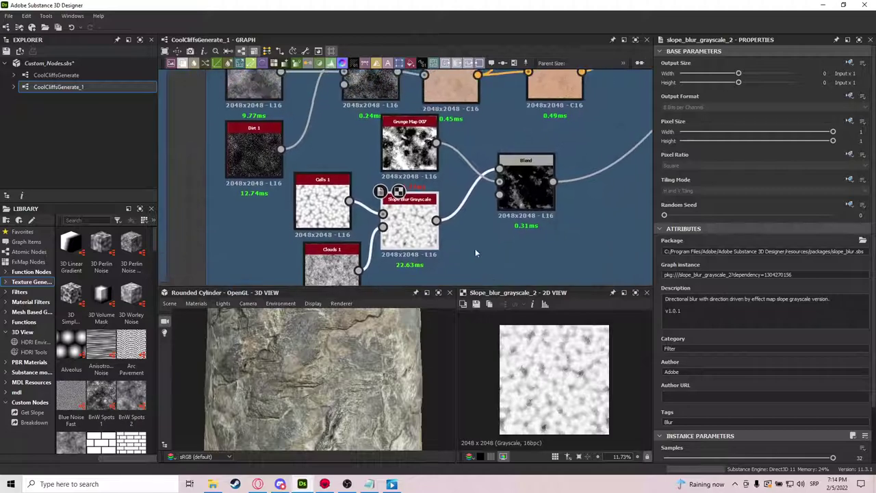
Inspect the Subtract Blend of Grunge Map 007 and the Slope Blur Grayscale in close-up
double_click(524, 181)
scroll(529, 381, "up", 4)
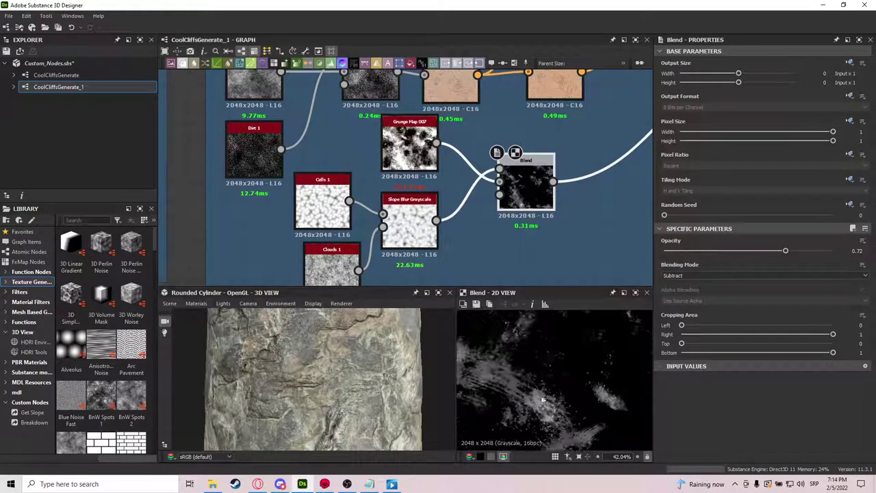
middle_click_drag(529, 324, 568, 378)
scroll(522, 392, "up", 3)
scroll(522, 392, "down", 7)
Preview the cream frame's final Copy Blend and inspect its tones in close-up
middle_click_drag(617, 224, 334, 320)
left_click(521, 171)
scroll(547, 386, "up", 5)
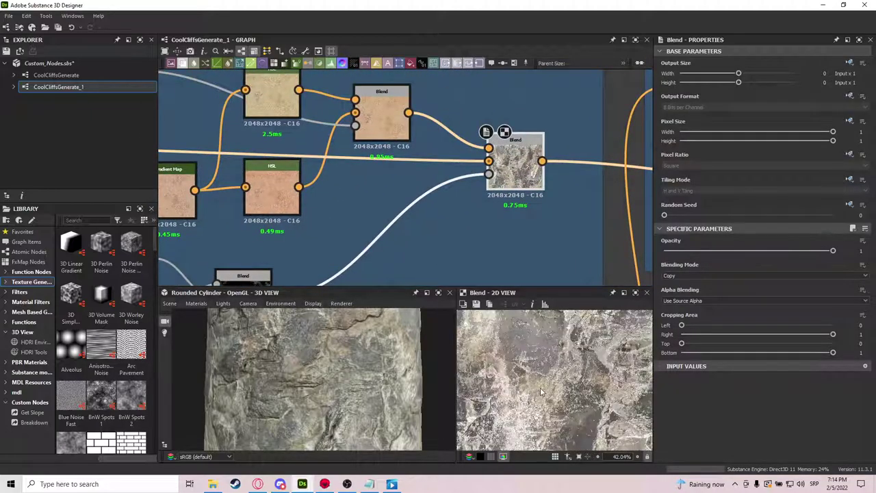
middle_click_drag(540, 387, 556, 377)
Compare the Dirt frame's Add (Linear Dodge) Blend with the cream frame's final Blend, in close-up and as a whole tile
middle_click_drag(340, 217, 514, 213)
mouse_move(235, 186)
middle_mouse_down()
mouse_move(345, 160)
mouse_move(489, 238)
middle_mouse_up()
double_click(271, 188)
middle_click_drag(564, 273, 453, 263)
scroll(452, 263, "down", 5)
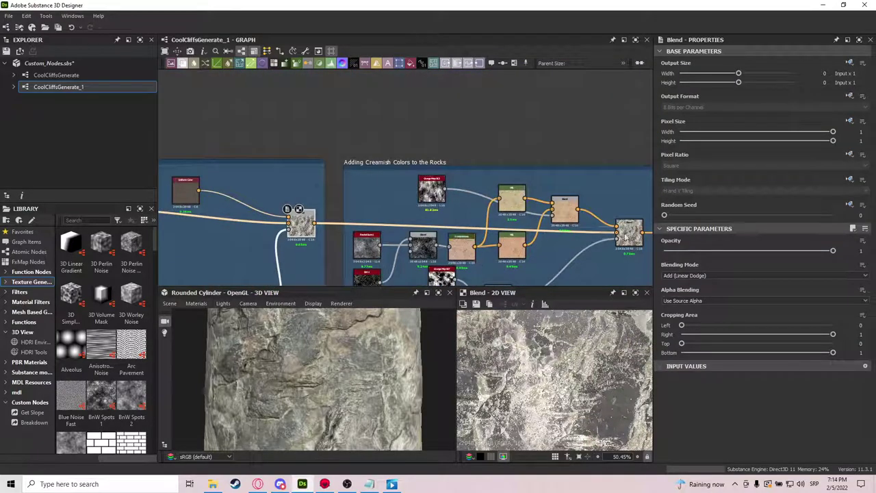
left_click(628, 232)
scroll(561, 347, "down", 3)
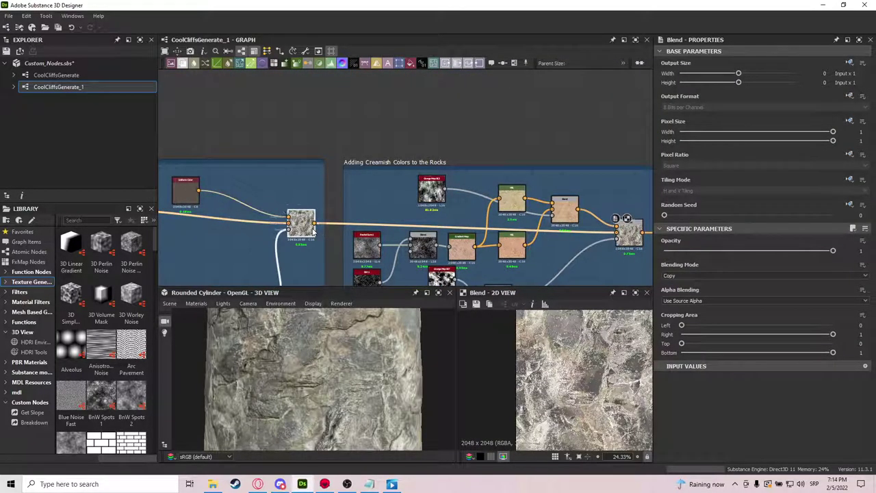
scroll(585, 367, "down", 3)
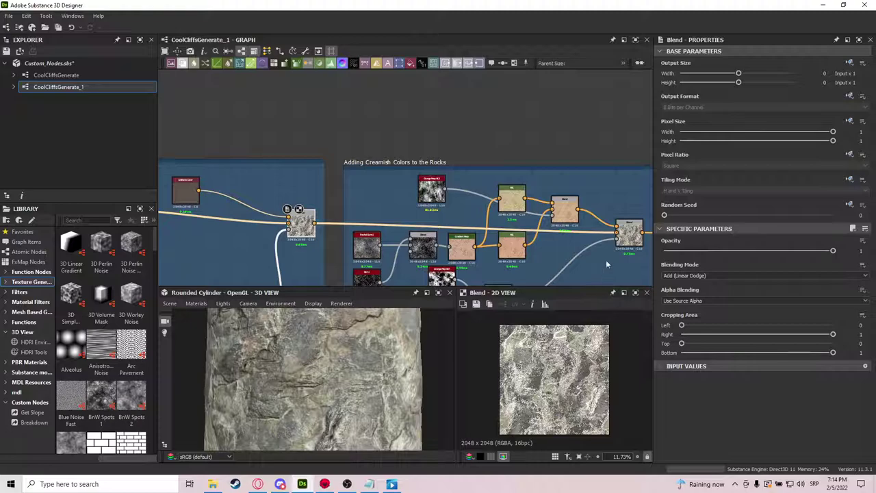
middle_click_drag(606, 263, 441, 222)
middle_click_drag(193, 149, 288, 139)
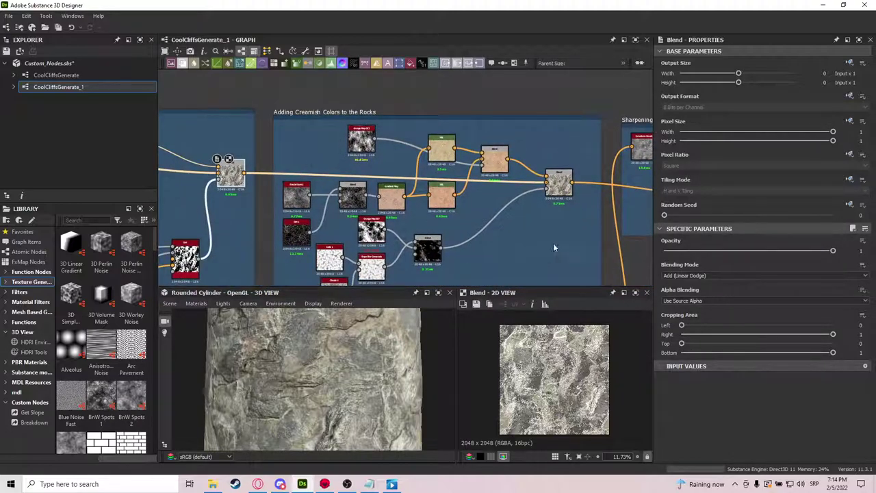
Bring the Sharpening The Looks frame into view and look over its two curvature branches
middle_click_drag(554, 248, 414, 189)
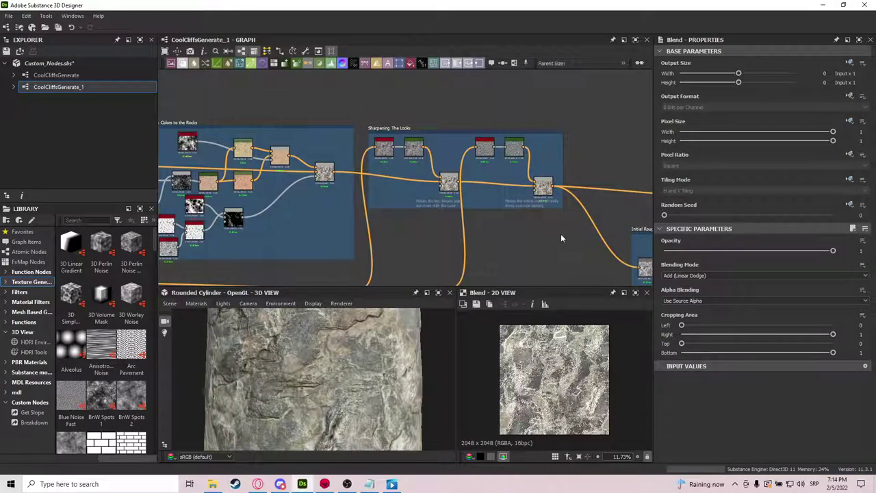
left_click_drag(361, 101, 587, 251)
left_click_drag(361, 106, 571, 235)
scroll(397, 157, "up", 3)
scroll(404, 174, "down", 4)
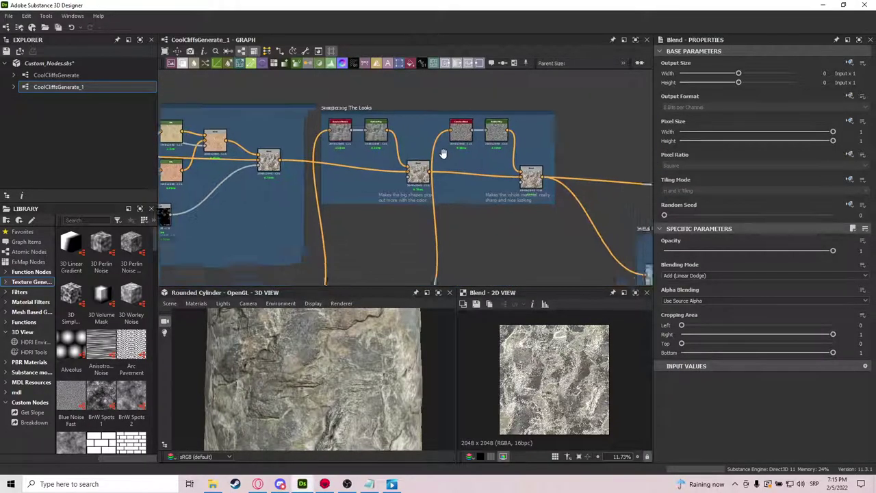
Trace the normal map link running from below the Dirt frame to the Curvature Smooth node in Sharpening The Looks
middle_click_drag(465, 198, 451, 209)
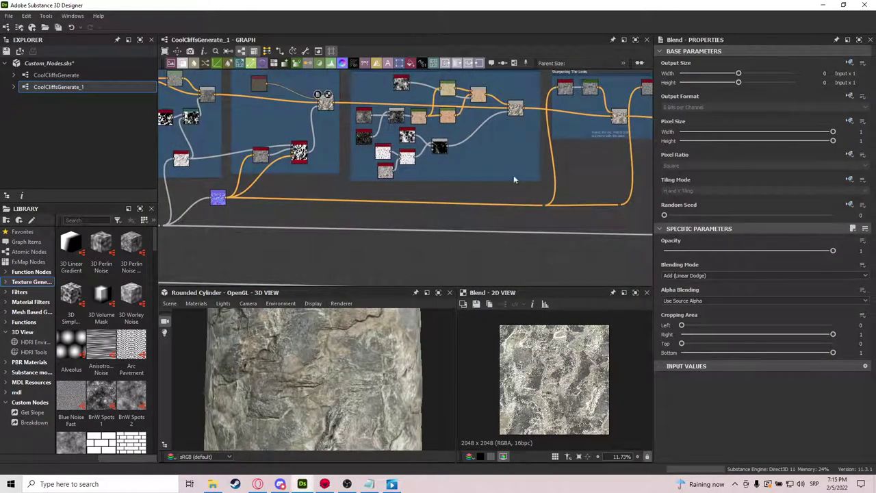
left_click_drag(616, 209, 631, 217)
middle_click_drag(642, 173, 631, 184)
scroll(589, 81, "up", 3)
middle_click_drag(590, 81, 541, 131)
scroll(494, 164, "up", 2)
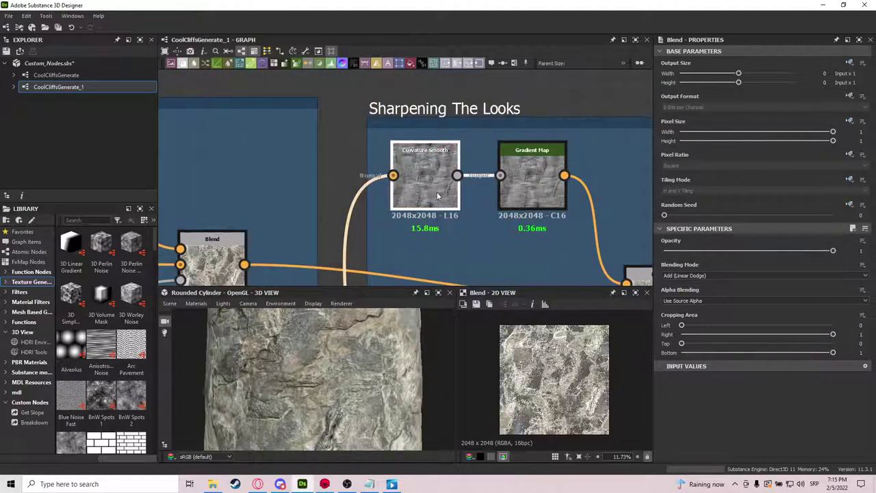
Preview the Curvature Smooth node and its Gradient Map, and check the Curvature Smooth's Normal Format setting
double_click(436, 191)
middle_click_drag(437, 191, 351, 120)
left_click(454, 108)
double_click(454, 109)
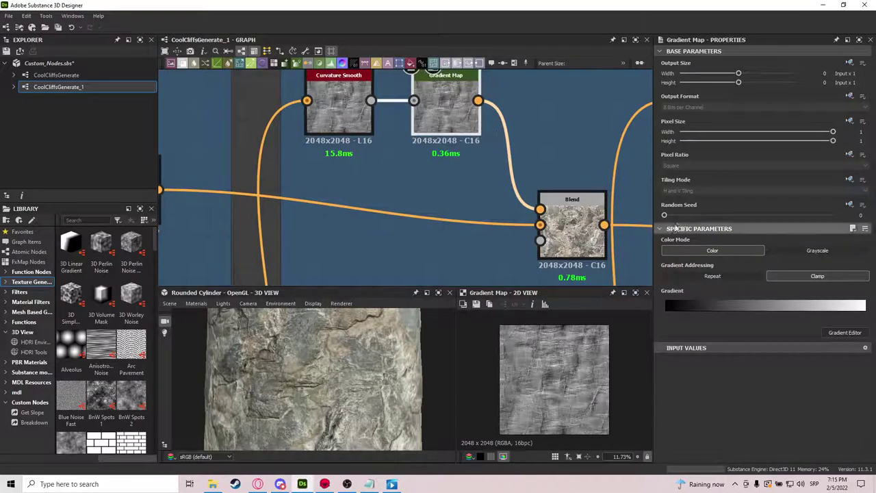
middle_click_drag(439, 102, 474, 135)
double_click(375, 133)
scroll(765, 396, "down", 2)
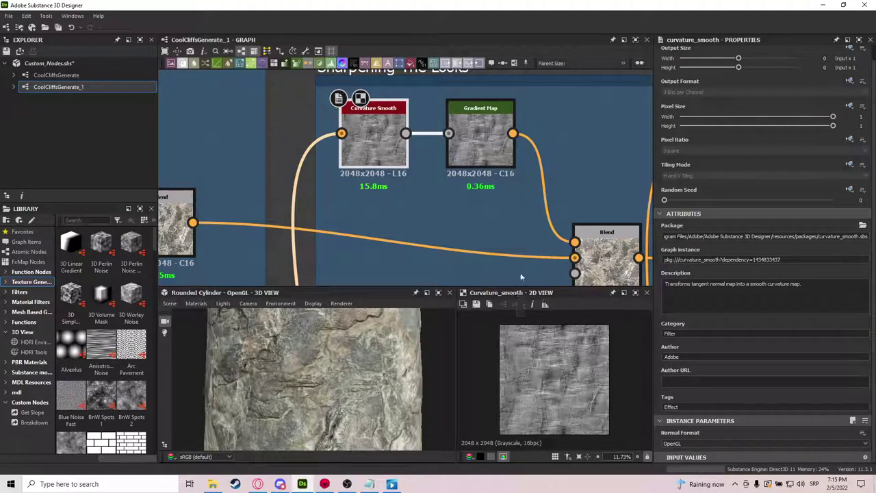
left_click(700, 442)
Compare the first Add Sub Blend in Sharpening The Looks with the cream frame's final Blend in close-up
double_click(591, 247)
middle_click_drag(590, 247, 501, 191)
middle_click_drag(185, 182, 335, 175)
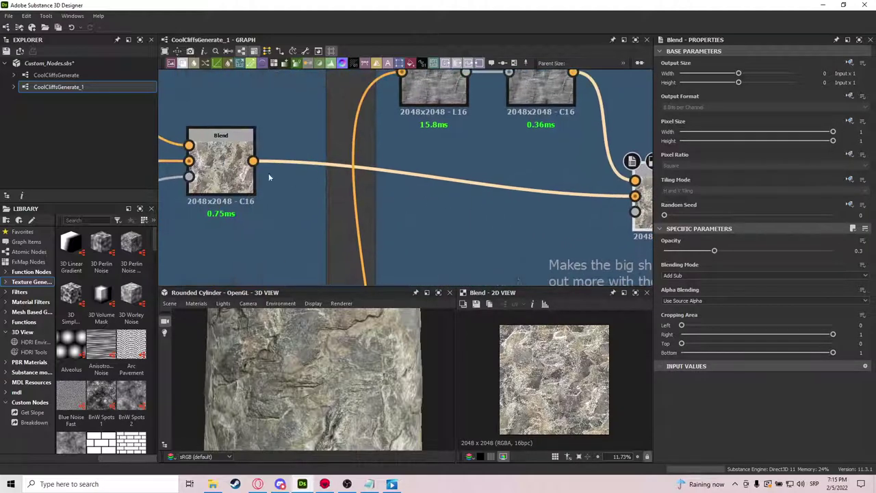
scroll(524, 387, "up", 6)
scroll(524, 387, "up", 4)
double_click(213, 165)
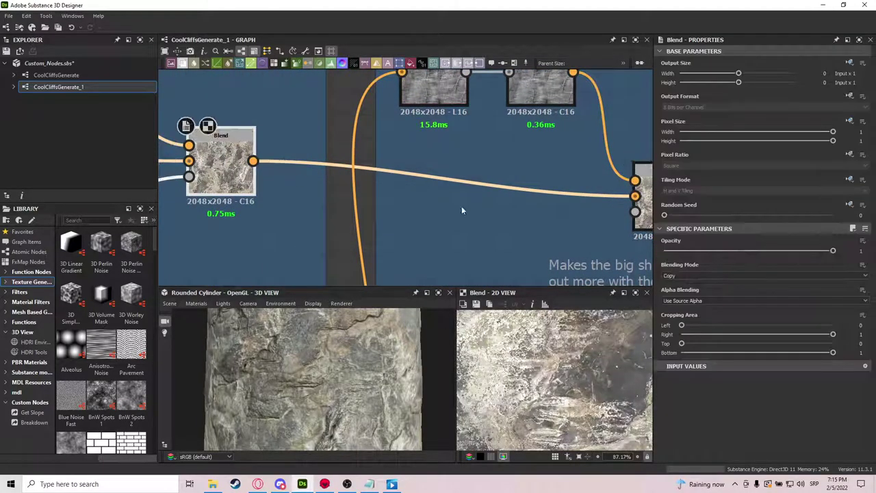
middle_click_drag(472, 210, 308, 187)
double_click(503, 178)
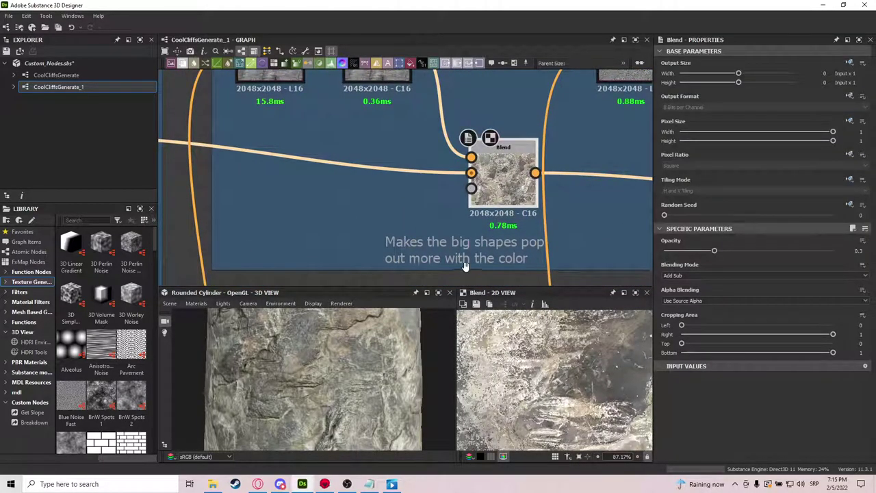
Preview the Curvature Sobel node in the Sharpening The Looks frame, both in close-up and as a whole
scroll(536, 385, "down", 6)
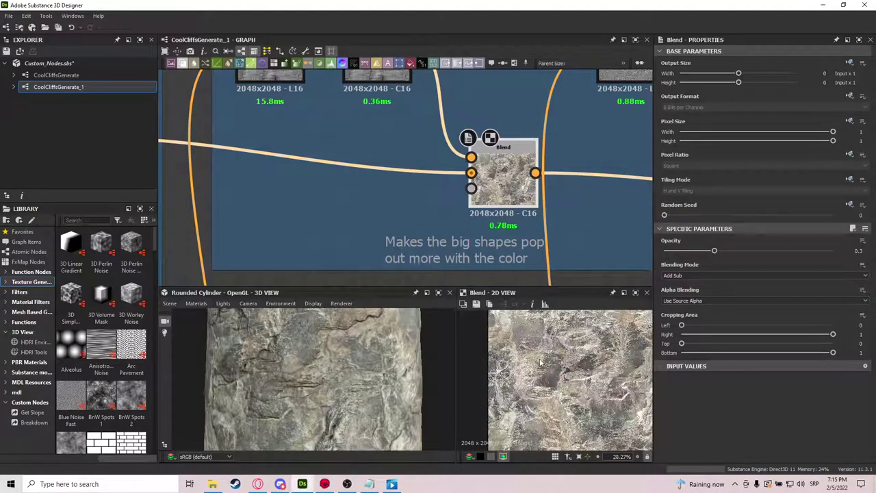
scroll(539, 359, "down", 1)
scroll(486, 164, "down", 3)
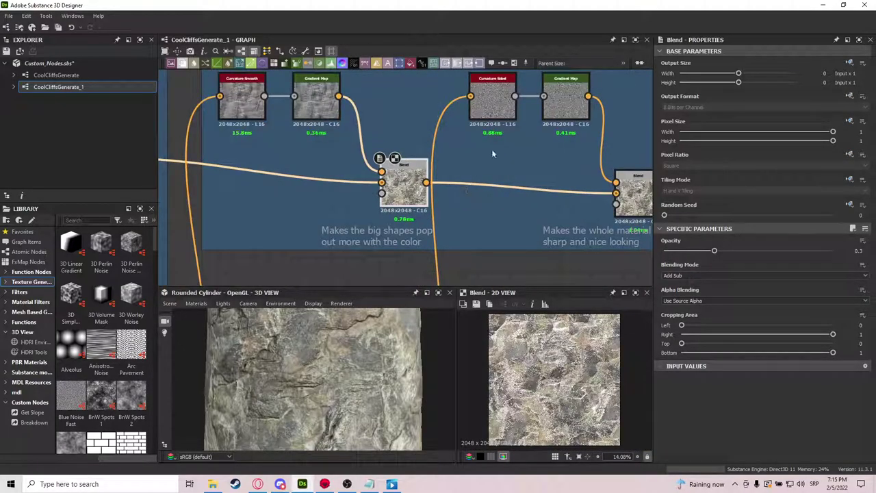
scroll(516, 141, "up", 4)
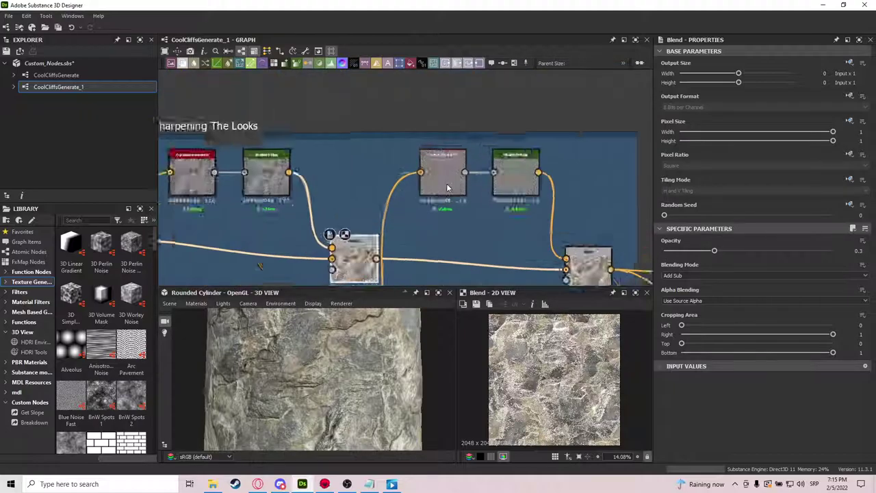
double_click(445, 174)
scroll(538, 376, "up", 10)
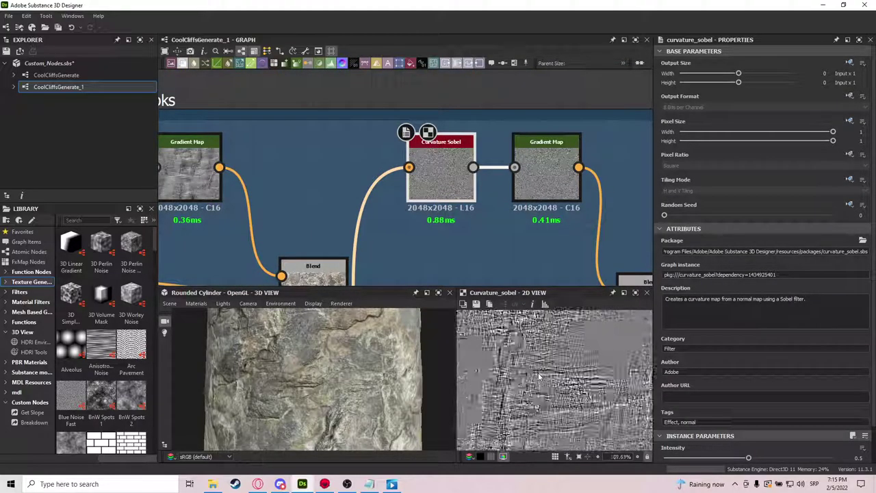
scroll(538, 377, "down", 10)
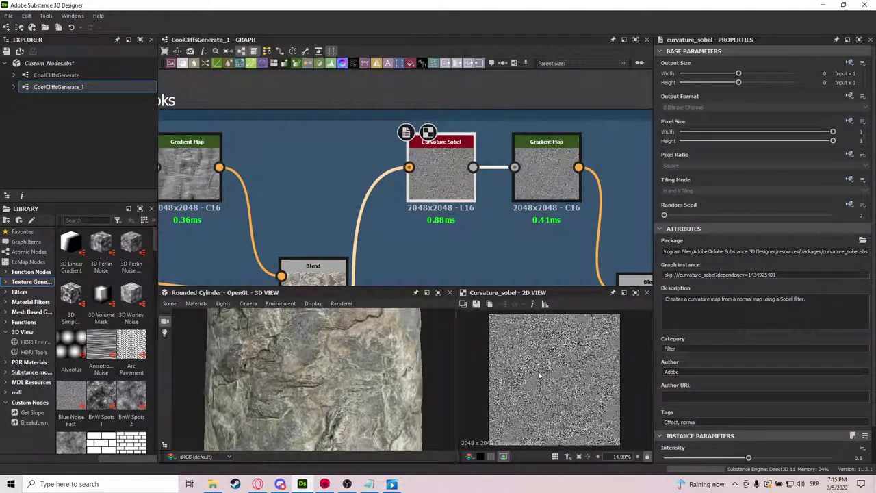
Compare the second Add Sub Blend in Sharpening The Looks with the first one, checking the sharpened detail in close-up
middle_click_drag(520, 237, 433, 241)
middle_click_drag(534, 227, 502, 185)
double_click(502, 183)
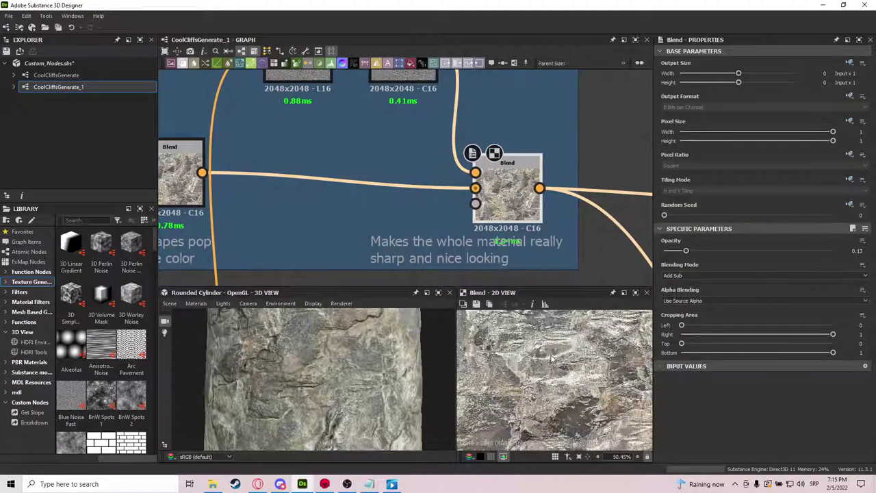
left_click(170, 177)
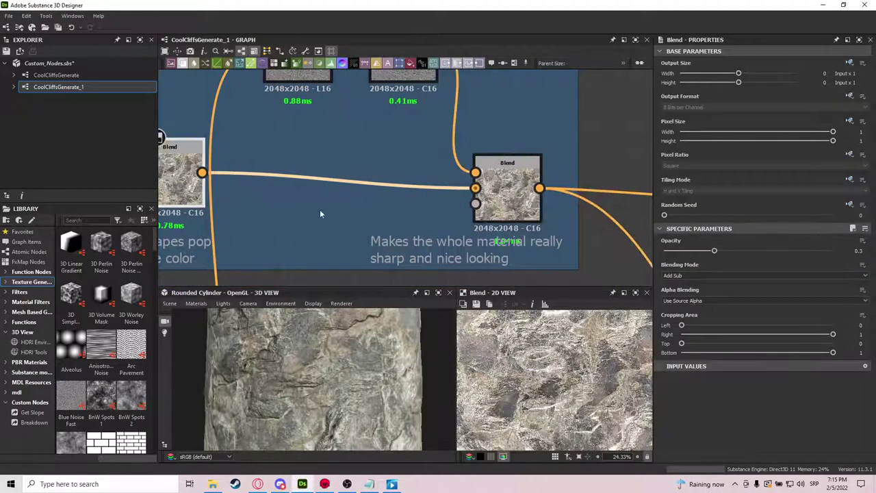
left_click(501, 189)
scroll(483, 344, "up", 2)
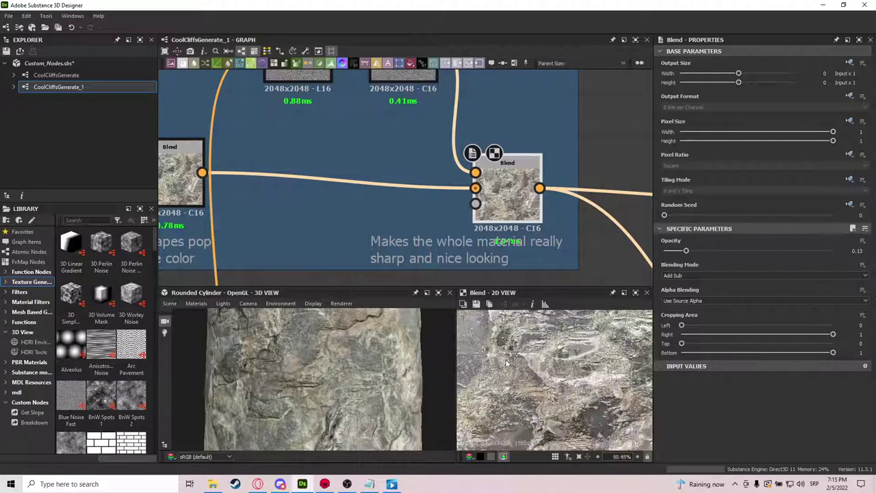
scroll(484, 340, "down", 4)
scroll(484, 341, "up", 3)
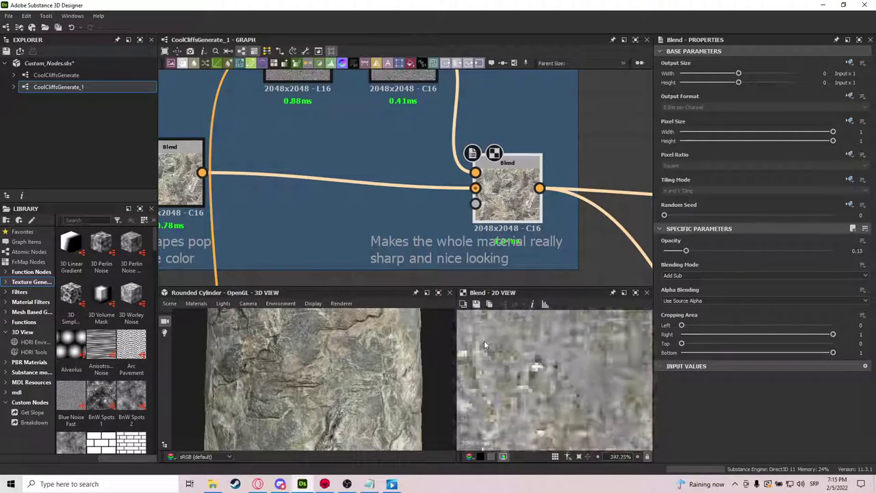
scroll(487, 341, "down", 4)
scroll(490, 341, "up", 2)
scroll(491, 342, "down", 3)
key("f")
Follow the final sharpening Blend's link to the Base Color output and preview that output
middle_click_drag(539, 227, 445, 172)
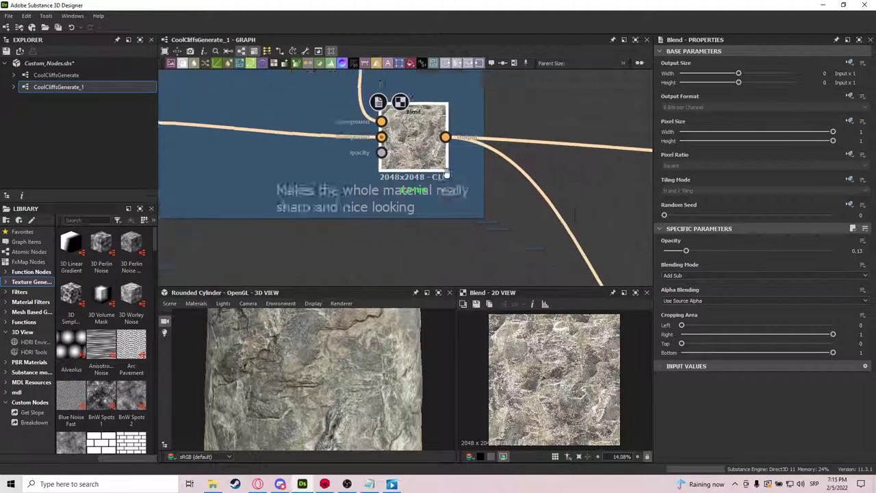
scroll(445, 172, "down", 3)
middle_click_drag(554, 200, 308, 171)
middle_click_drag(479, 192, 139, 195)
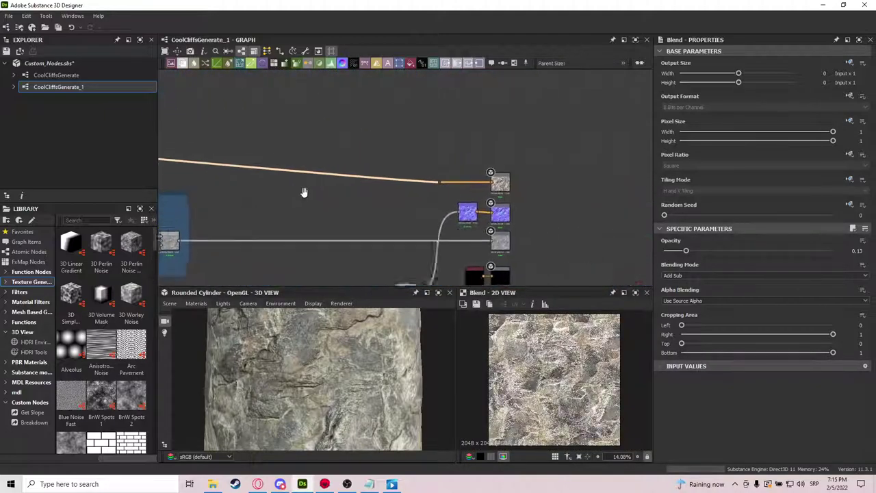
double_click(497, 182)
scroll(377, 164, "down", 4)
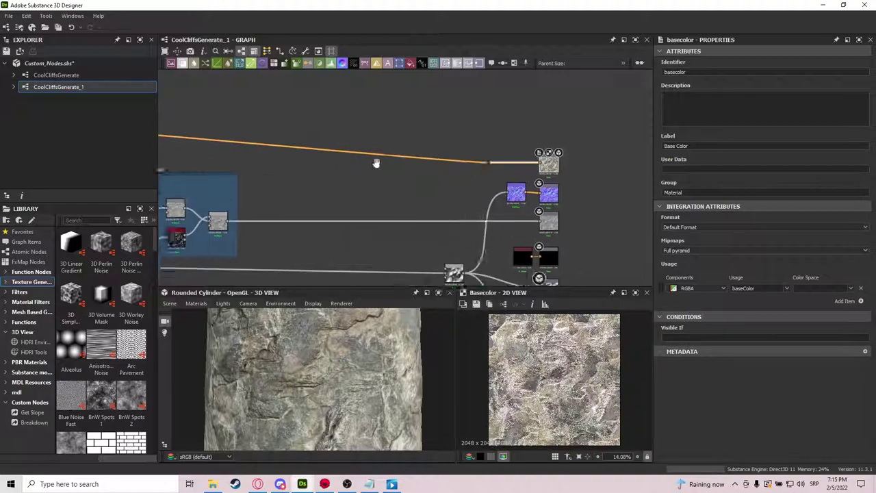
Locate the Initial Roughness Map frame and check its Grayscale Conversion node's channel weights
middle_click_drag(279, 179, 362, 156)
middle_click_drag(542, 166, 481, 165)
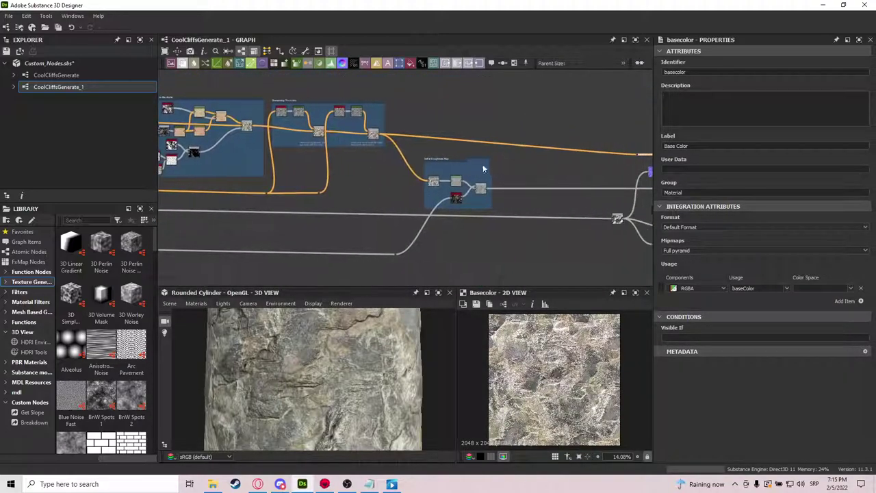
scroll(477, 163, "up", 4)
middle_click_drag(388, 153, 408, 132)
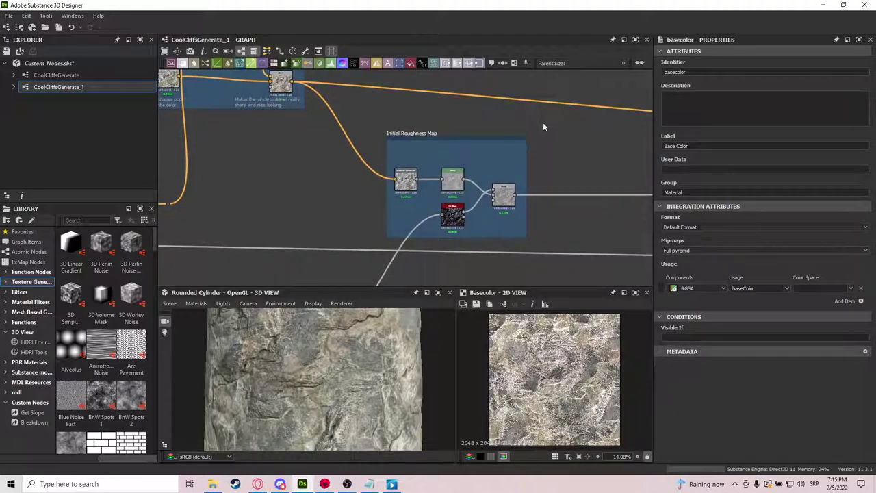
left_click_drag(544, 119, 420, 230)
scroll(374, 190, "up", 3)
left_click(420, 176)
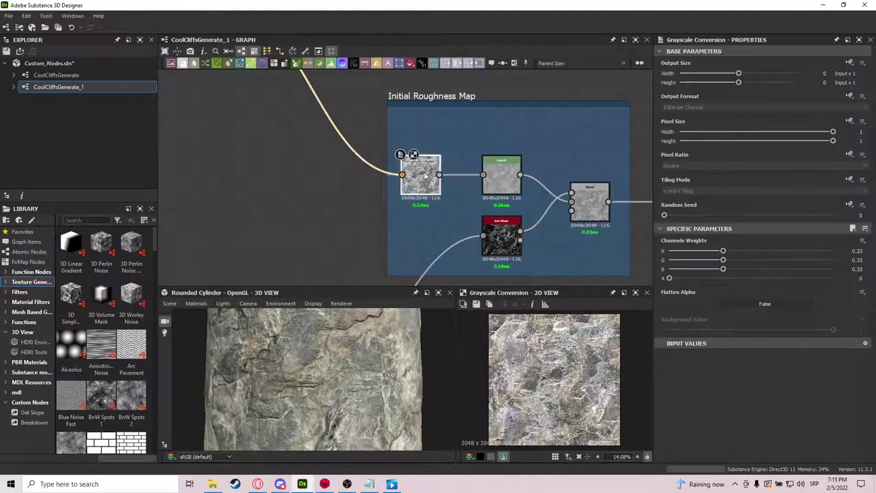
Trace the Grayscale Conversion's color input back to the last Blend in Sharpening The Looks
middle_click_drag(340, 97, 472, 198)
scroll(458, 205, "up", 4)
scroll(472, 198, "down", 3)
middle_click_drag(349, 134, 407, 232)
double_click(331, 155)
scroll(537, 234, "down", 3)
middle_click_drag(590, 276, 419, 132)
Preview the Levels node in Initial Roughness Map and examine the rock surface on the 3D cylinder
scroll(425, 147, "up", 5)
double_click(475, 182)
middle_click_drag(492, 215, 471, 197)
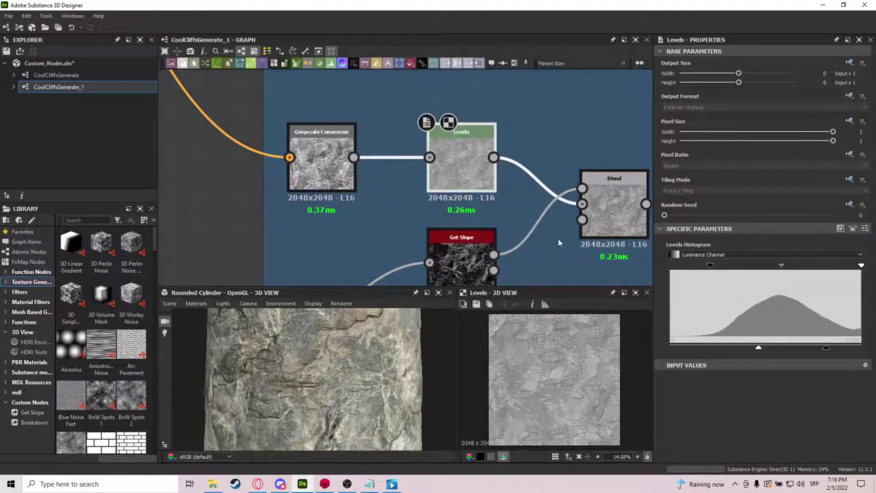
left_click_drag(298, 343, 349, 353)
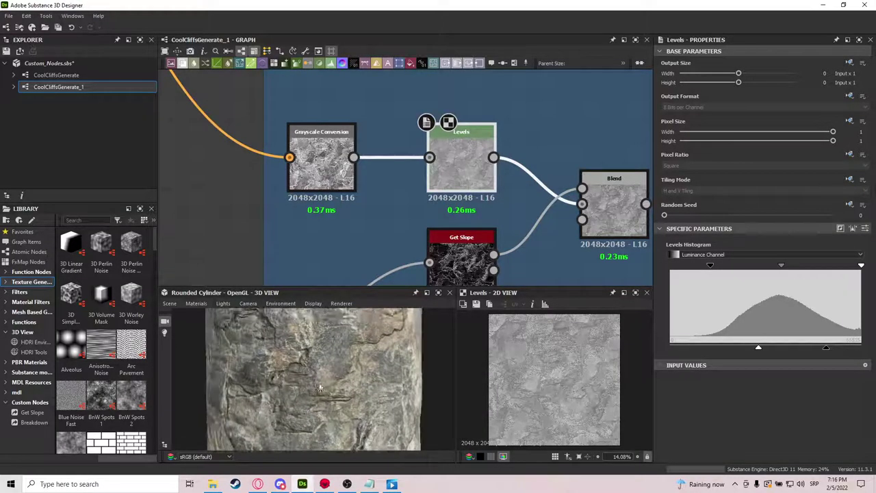
scroll(349, 353, "down", 3)
Inspect the Get Slope node and the Blend it feeds in the Initial Roughness Map frame
middle_click_drag(625, 249, 535, 221)
scroll(528, 217, "down", 2)
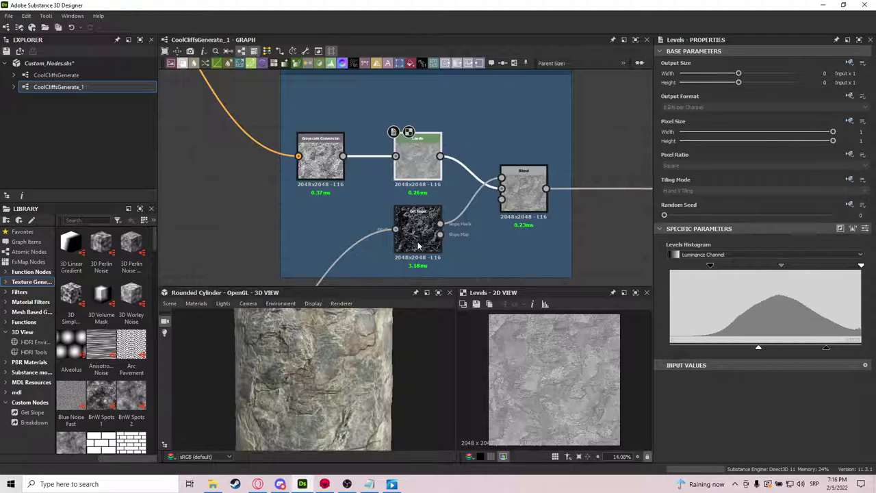
left_click(418, 243)
double_click(524, 192)
Trace the Get Slope's height input back to the upstream Subtract Blend fed by the Bevel node and preview it
scroll(524, 192, "down", 5)
middle_click_drag(283, 280, 643, 246)
middle_click_drag(210, 196, 384, 191)
scroll(383, 191, "down", 1)
scroll(307, 166, "up", 6)
double_click(334, 181)
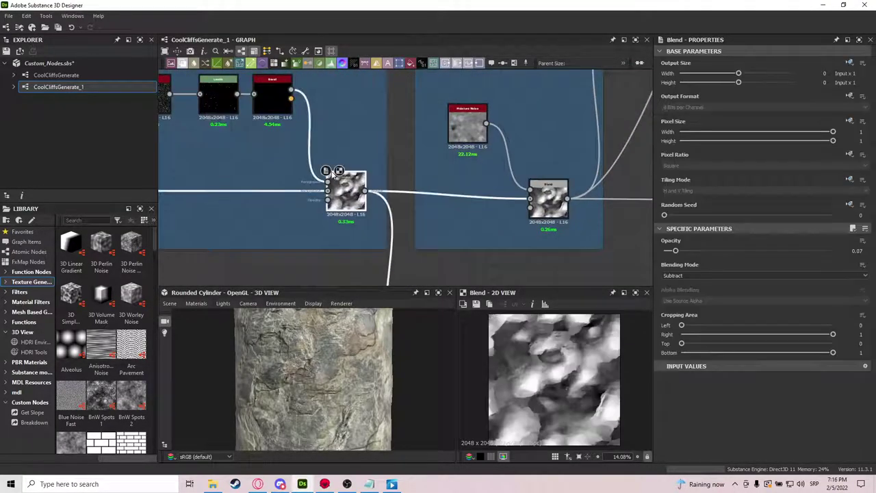
Follow the height link forward to Initial Roughness Map and preview the frame's final Subtract Blend in close-up
scroll(372, 211, "down", 4)
left_click_drag(391, 113, 484, 243)
left_click(484, 242)
middle_click_drag(611, 237, 410, 198)
scroll(411, 198, "down", 5)
middle_click_drag(583, 191, 303, 188)
middle_click_drag(604, 183, 406, 194)
scroll(424, 188, "up", 4)
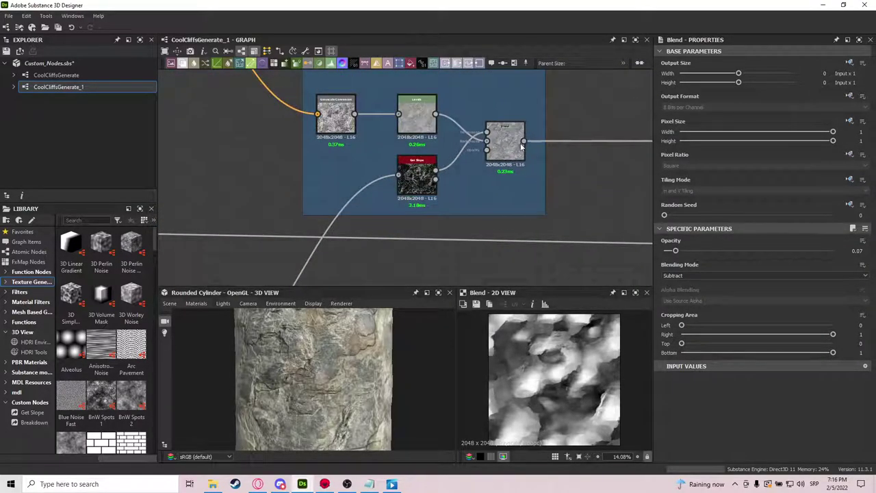
double_click(519, 158)
scroll(545, 373, "up", 4)
scroll(544, 373, "down", 2)
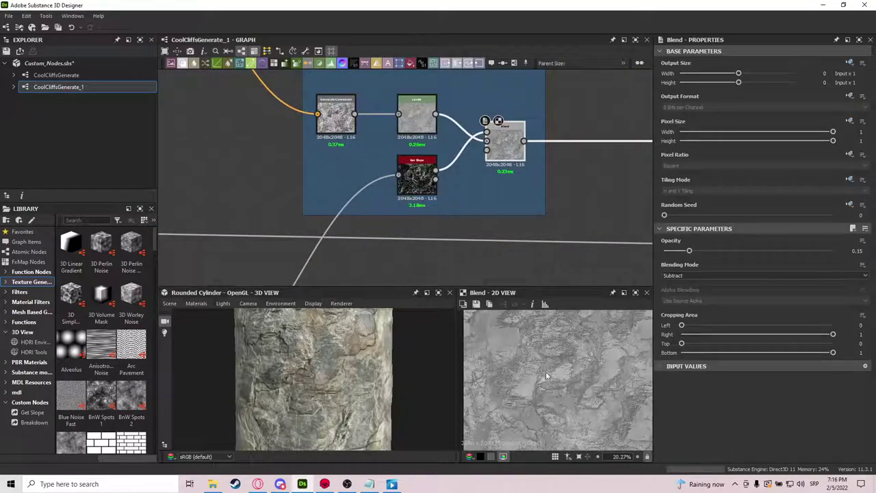
Follow the roughness Blend's link to the Roughness output and preview that output
middle_click_drag(609, 207, 438, 194)
middle_click_drag(608, 199, 517, 193)
middle_click_drag(609, 174, 334, 200)
double_click(514, 150)
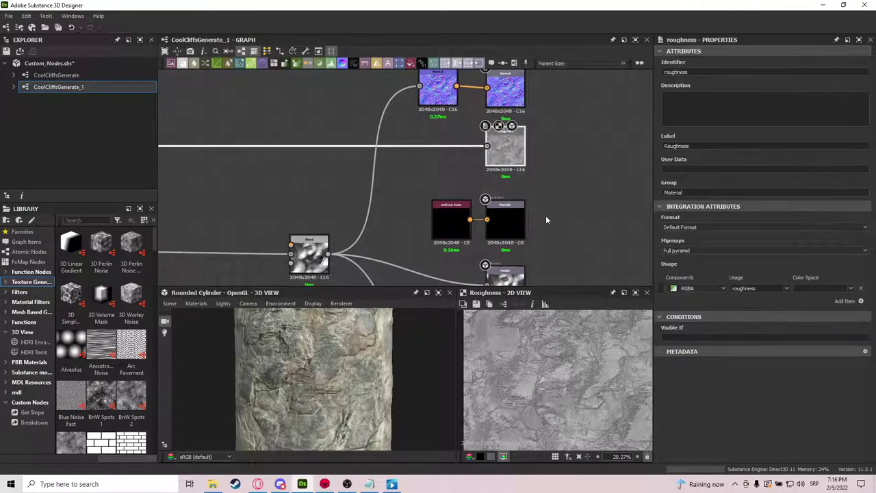
Preview the Multiply Blend that feeds the Normal, Height and Ambient Occlusion branches
middle_click_drag(546, 214, 524, 167)
middle_click_drag(446, 230, 500, 194)
scroll(501, 194, "down", 3)
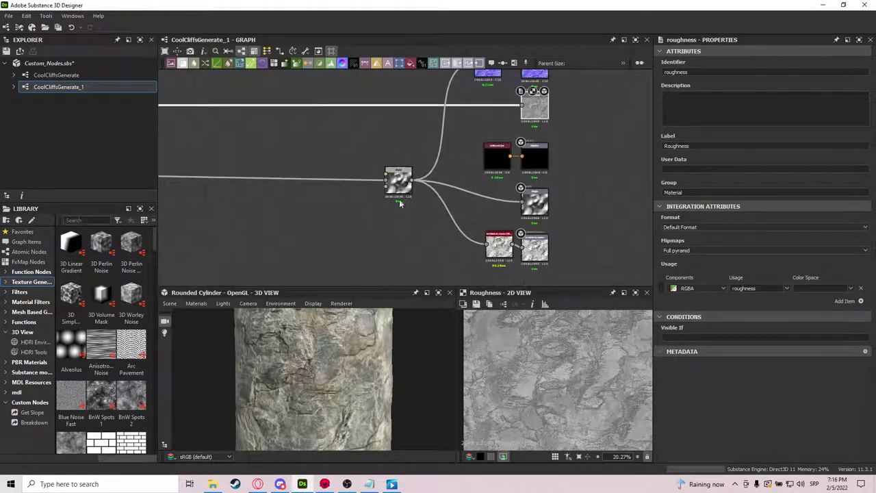
middle_click_drag(359, 251, 476, 242)
double_click(526, 179)
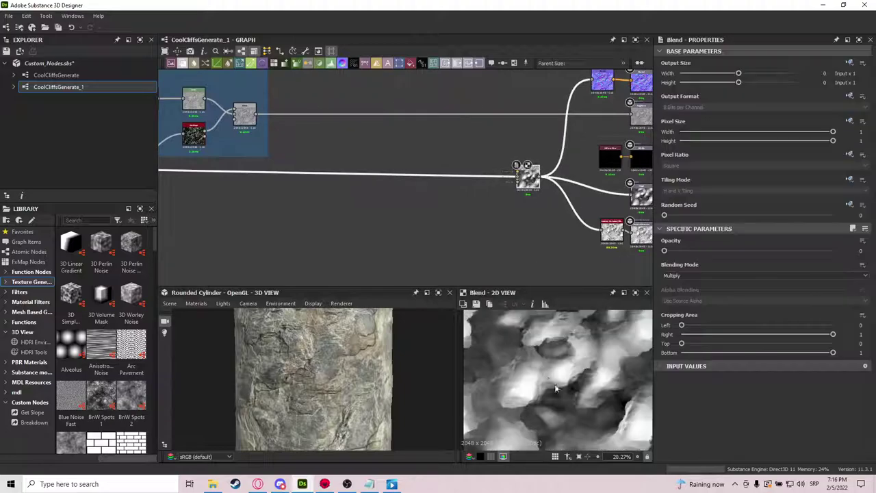
Trace the Multiply Blend's height input back along the long link to the early rock shape frames
scroll(554, 383, "down", 3)
middle_click_drag(347, 158, 527, 179)
scroll(527, 180, "down", 3)
middle_click_drag(329, 199, 528, 219)
scroll(527, 219, "down", 2)
middle_click_drag(353, 221, 534, 204)
scroll(493, 192, "up", 5)
scroll(446, 171, "down", 2)
middle_click_drag(439, 253, 537, 212)
scroll(335, 189, "down", 3)
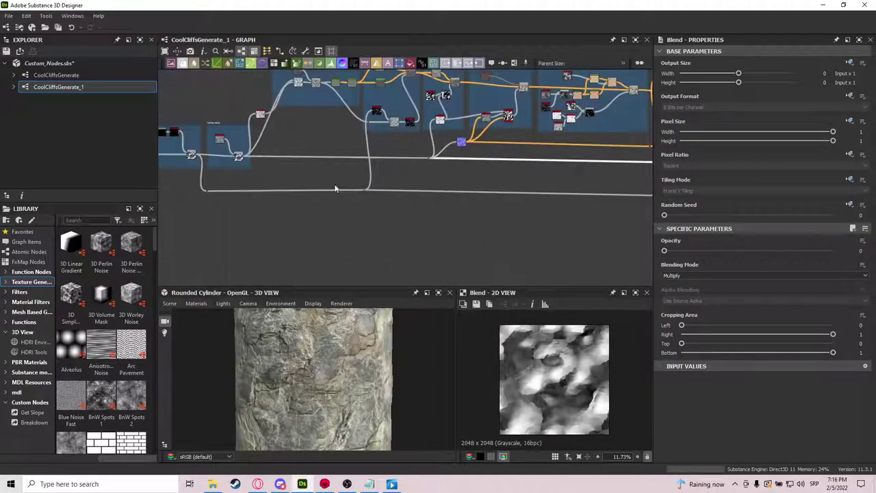
middle_click_drag(538, 151, 530, 151)
Compare the Height output with the Multiply Blend that feeds it
scroll(506, 152, "up", 10)
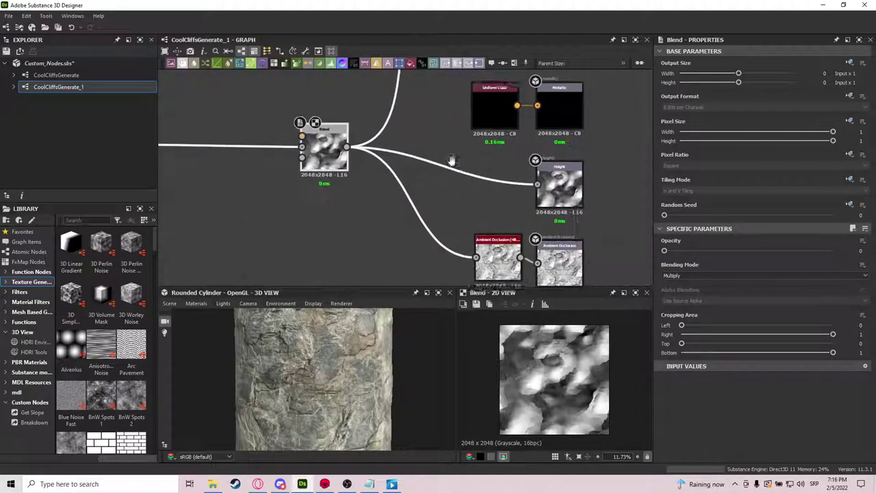
double_click(557, 190)
double_click(316, 147)
middle_click_drag(389, 99, 375, 131)
double_click(528, 233)
middle_click_drag(441, 155, 440, 201)
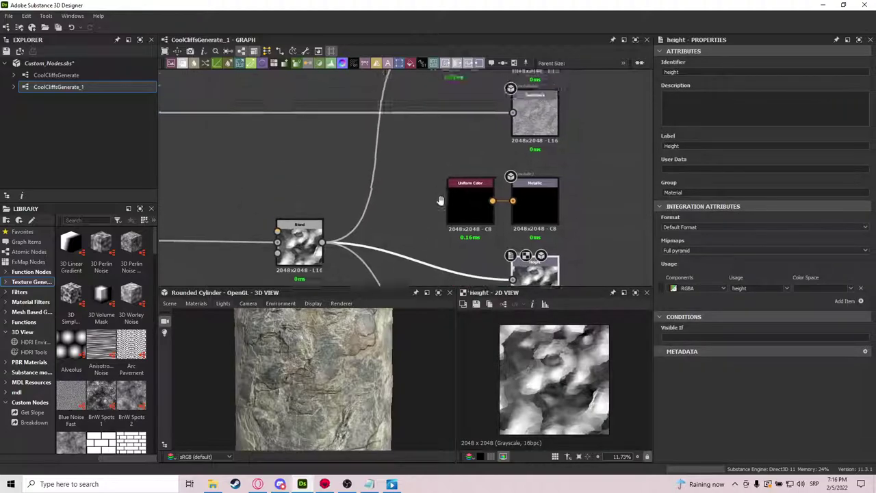
middle_click_drag(487, 263, 479, 154)
left_click(301, 139)
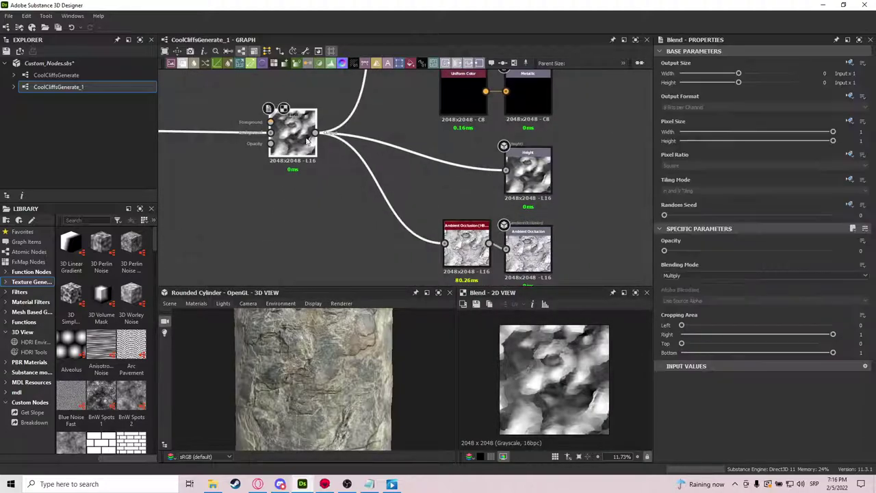
left_click(531, 175)
Preview the Ambient Occlusion (HBAO) node and check its Height Depth, Radius and Quality settings
left_click(466, 244)
middle_click_drag(466, 244, 462, 195)
left_click_drag(461, 194, 464, 181)
scroll(746, 375, "down", 3)
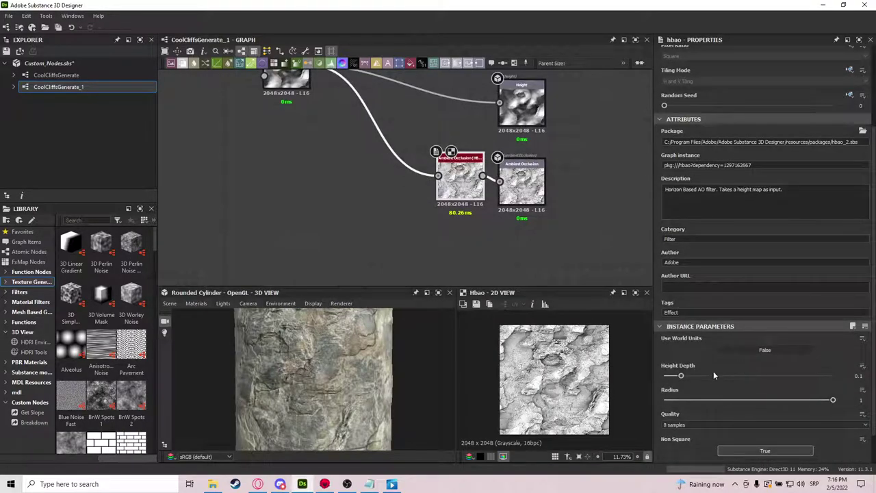
scroll(540, 387, "up", 7)
scroll(540, 385, "down", 5)
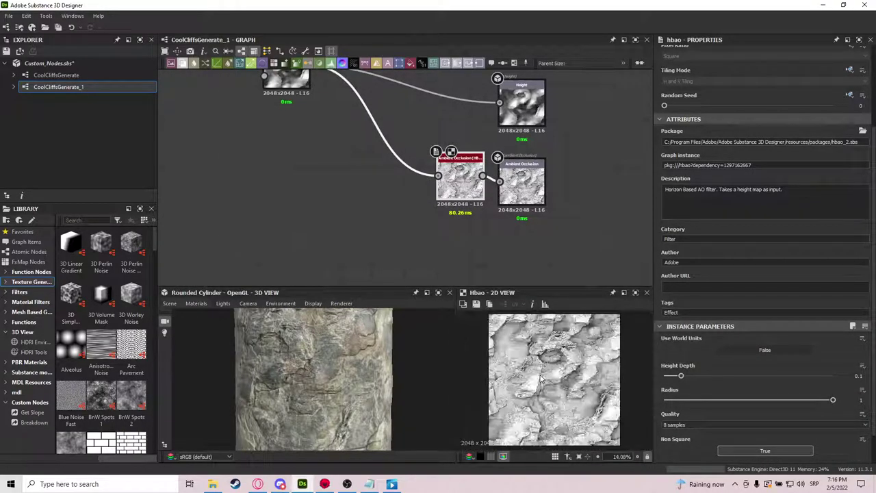
Check the Normal node's Intensity and Normal Format settings and preview the Normal output
mouse_move(427, 137)
middle_mouse_down()
mouse_move(457, 255)
mouse_move(433, 256)
middle_mouse_up()
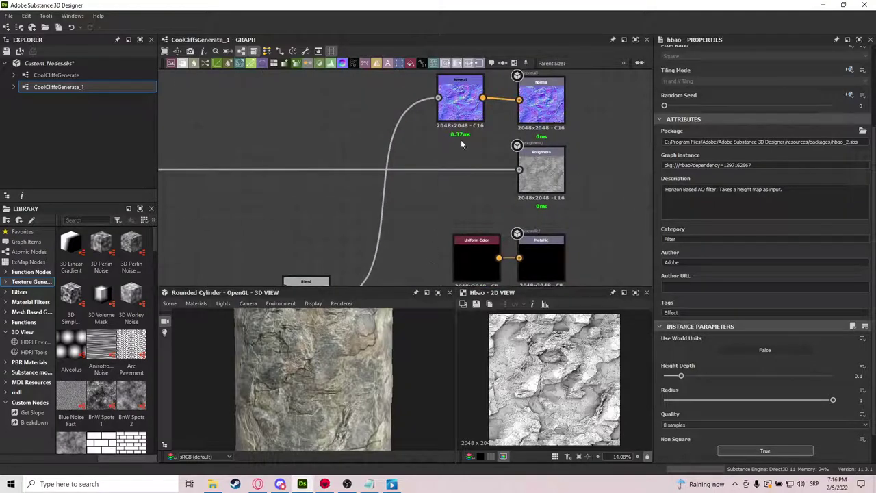
middle_click_drag(460, 140, 458, 221)
left_click(460, 192)
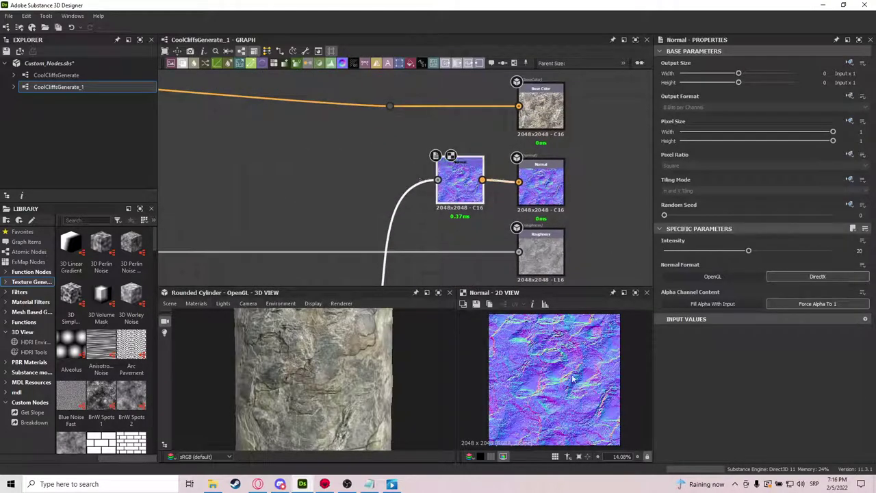
left_click(540, 183)
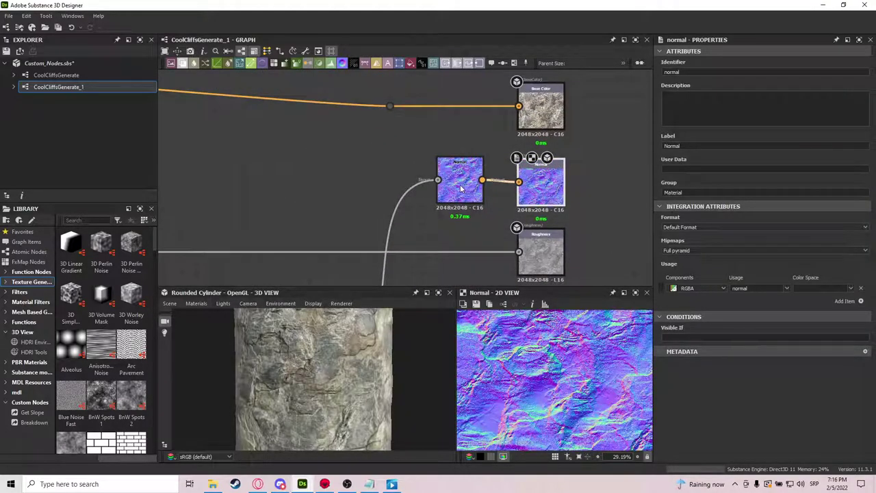
Zoom out to look over the whole cliff material graph
scroll(451, 199, "down", 6)
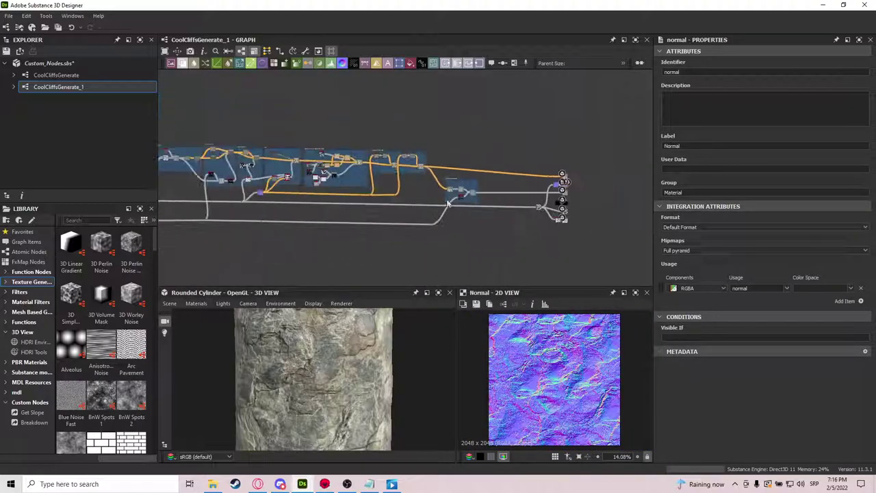
middle_click_drag(315, 194, 415, 189)
scroll(384, 182, "down", 2)
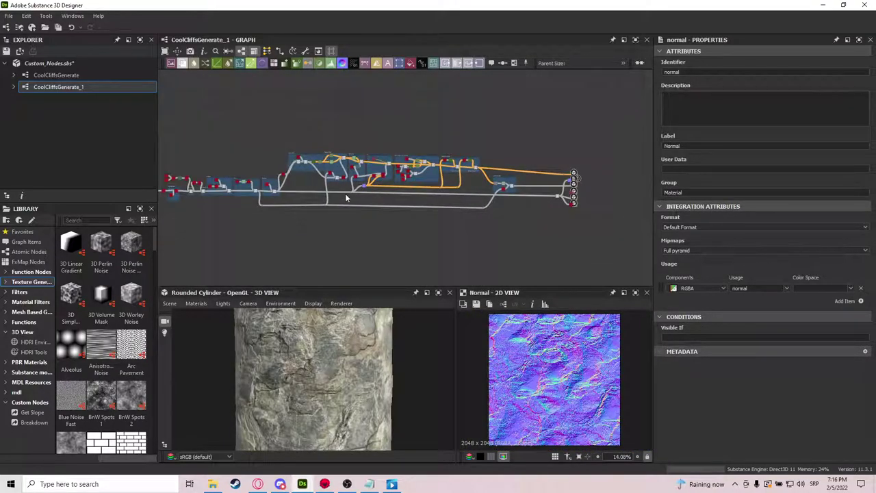
Trace the whole cliff material graph from its material outputs back to the first node frames
middle_click_drag(345, 198, 394, 198)
scroll(382, 213, "down", 2)
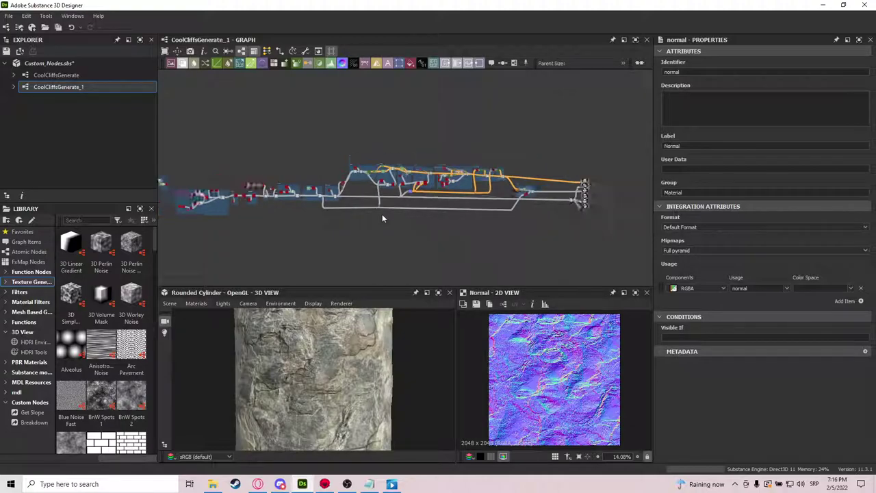
middle_click_drag(375, 214, 405, 203)
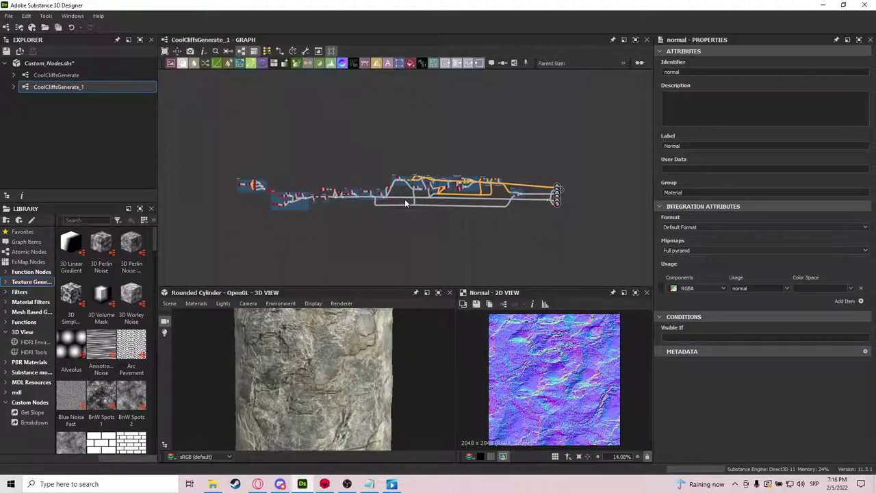
scroll(246, 169, "up", 1)
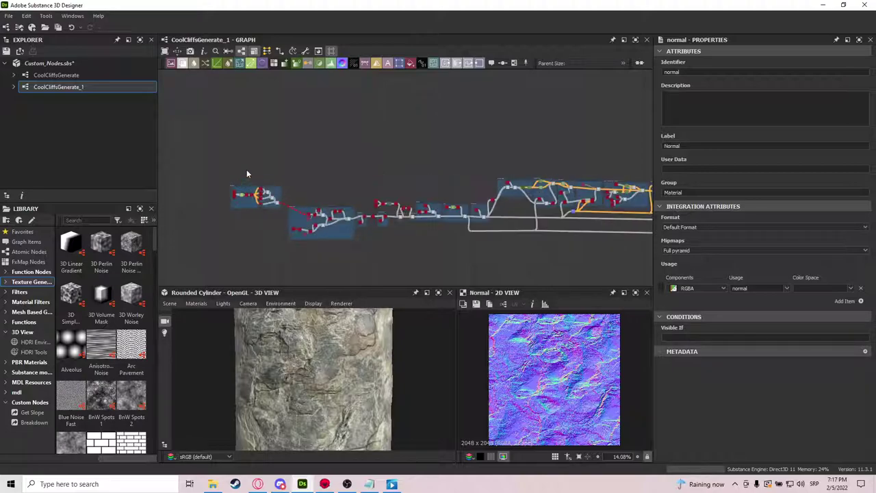
scroll(321, 171, "up", 1)
scroll(321, 169, "down", 1)
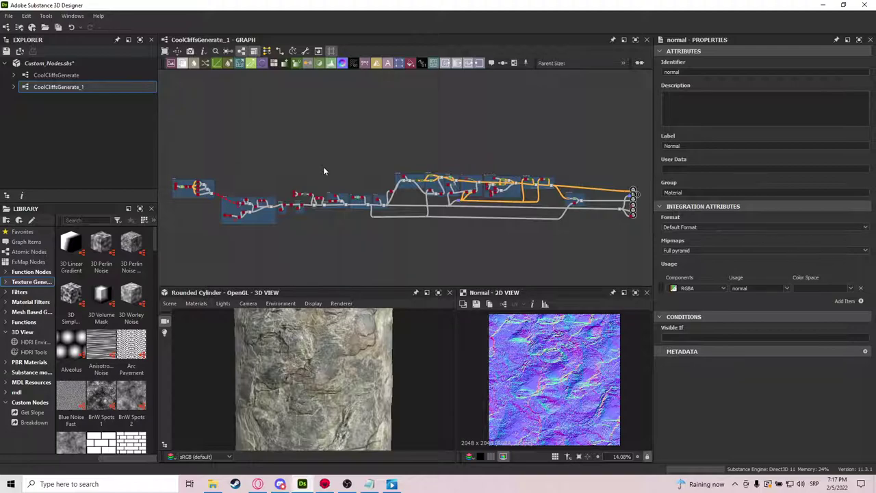
View the entire rounded cylinder with the cliff material and examine the node frames at the graph's beginning
scroll(315, 383, "down", 3)
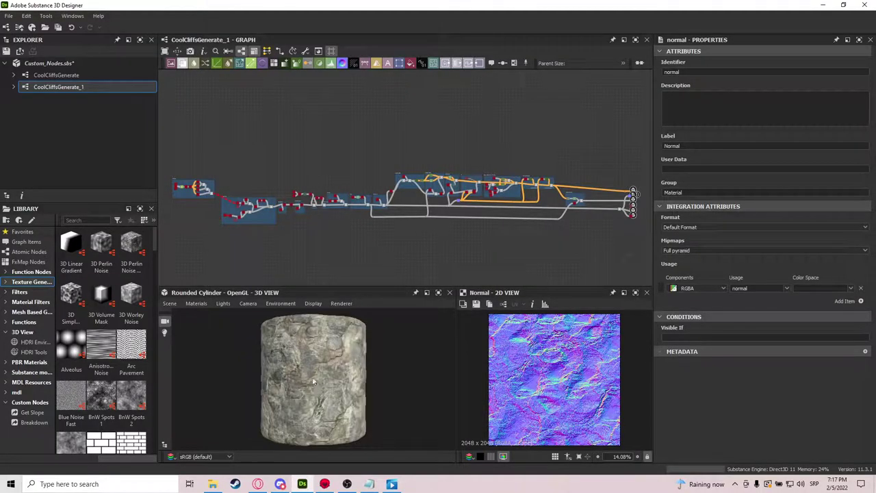
scroll(385, 215, "up", 1)
scroll(303, 175, "up", 1)
scroll(270, 172, "up", 1)
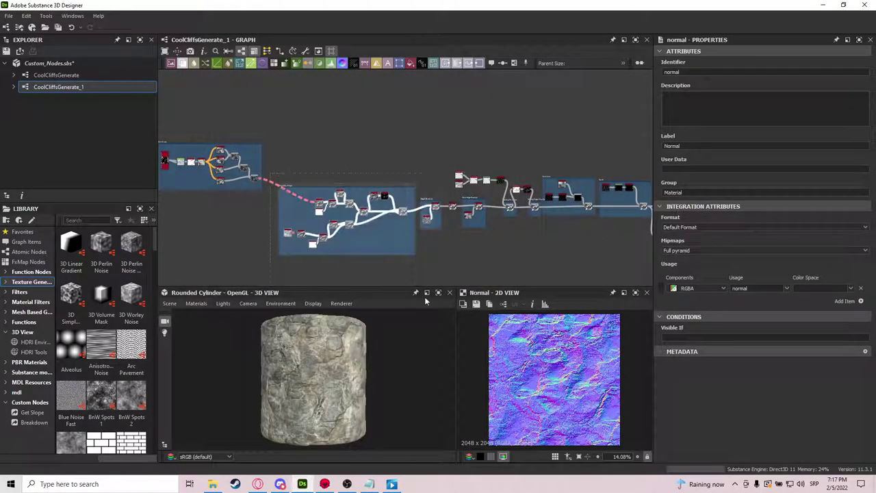